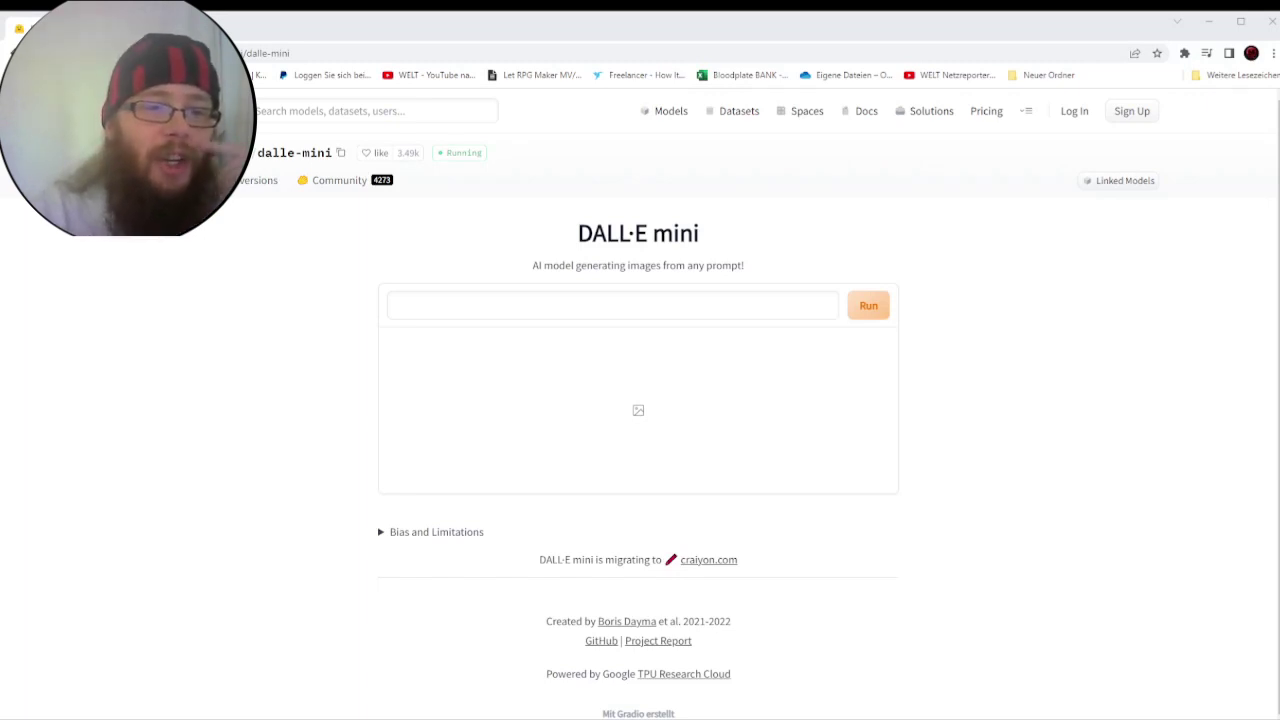
Enter a prompt about a dog eating cucumbers and start generating nine images
{"action": "left_click", "coordinate": [545, 310]}
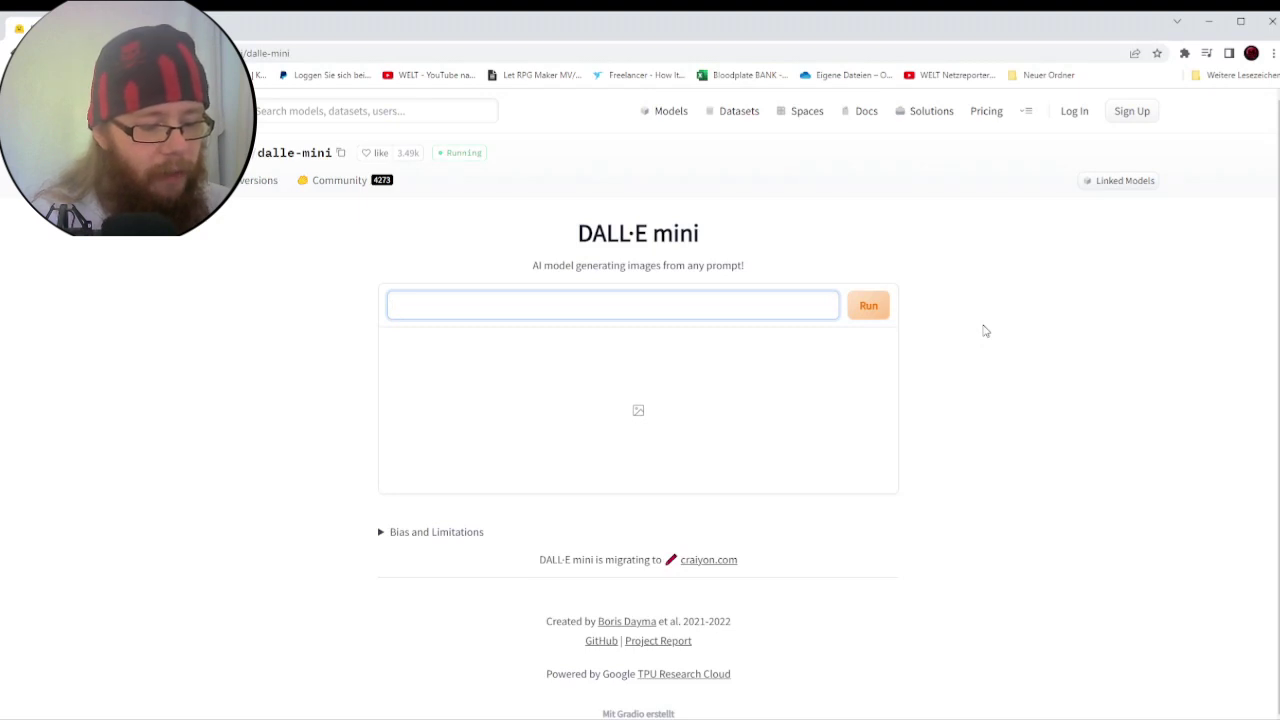
{"action": "type", "text": "Sog"}
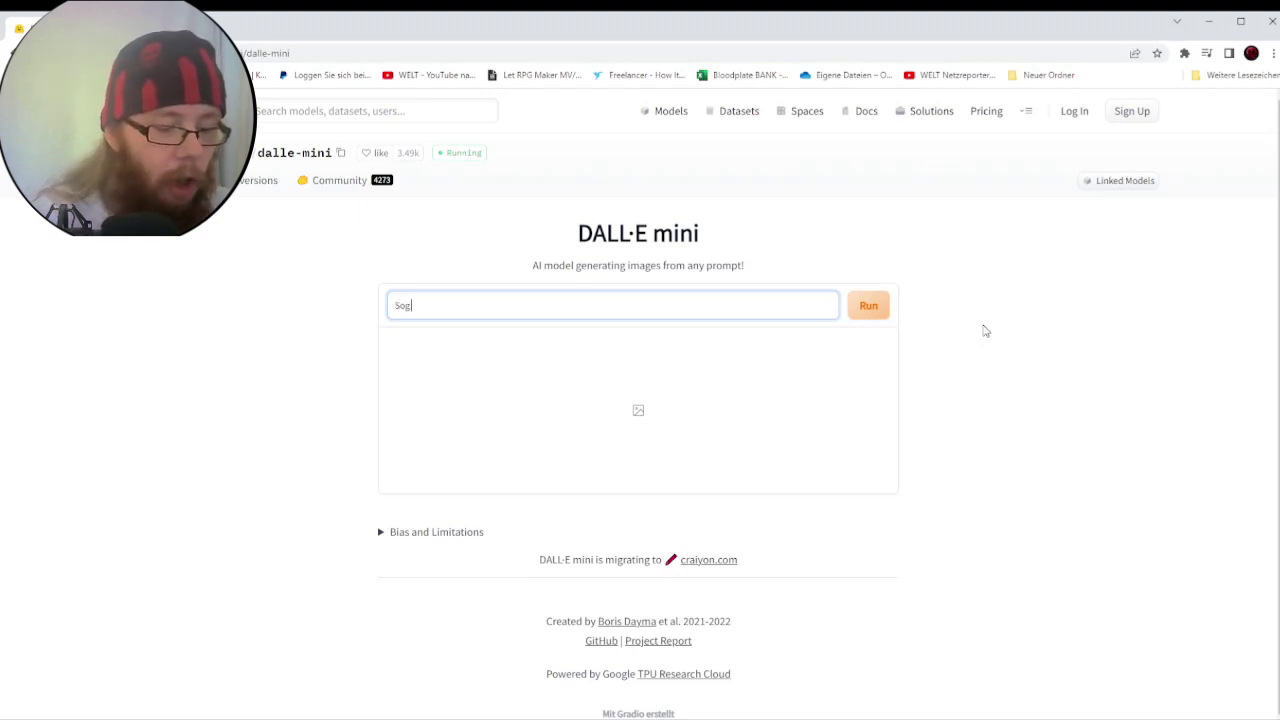
{"action": "type", "text": " eating"}
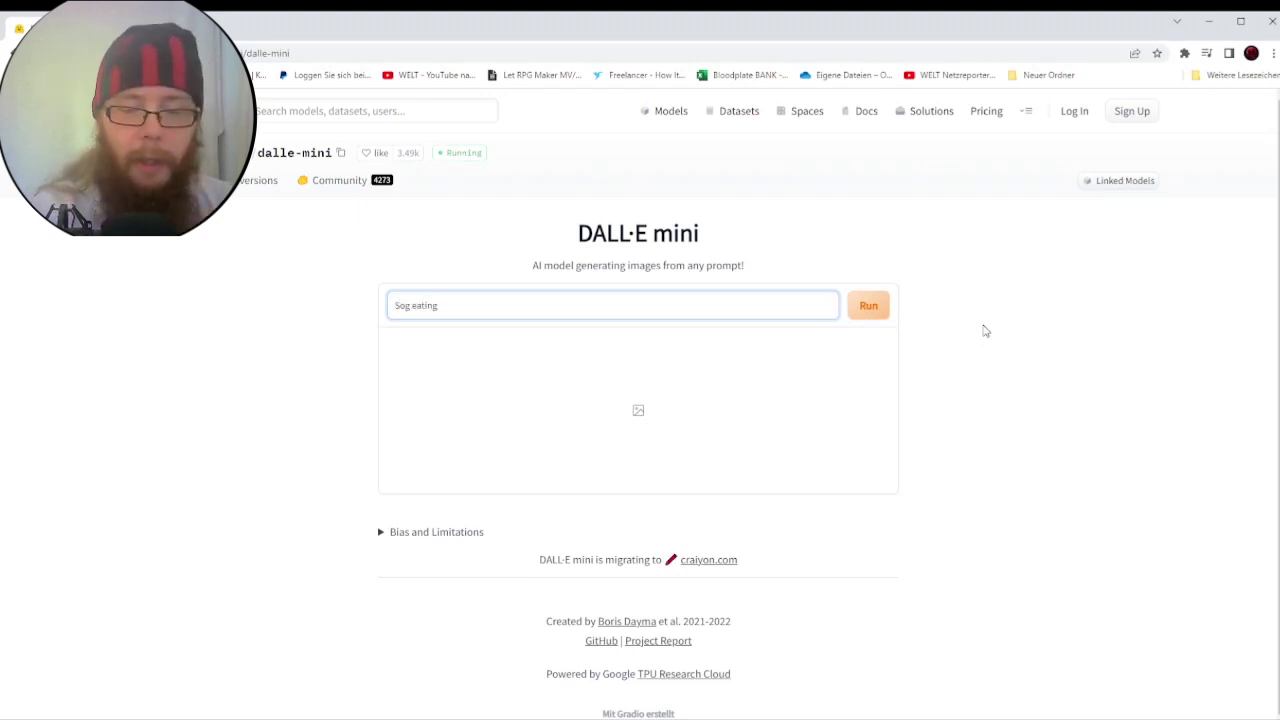
{"action": "type", "text": " cucumbers"}
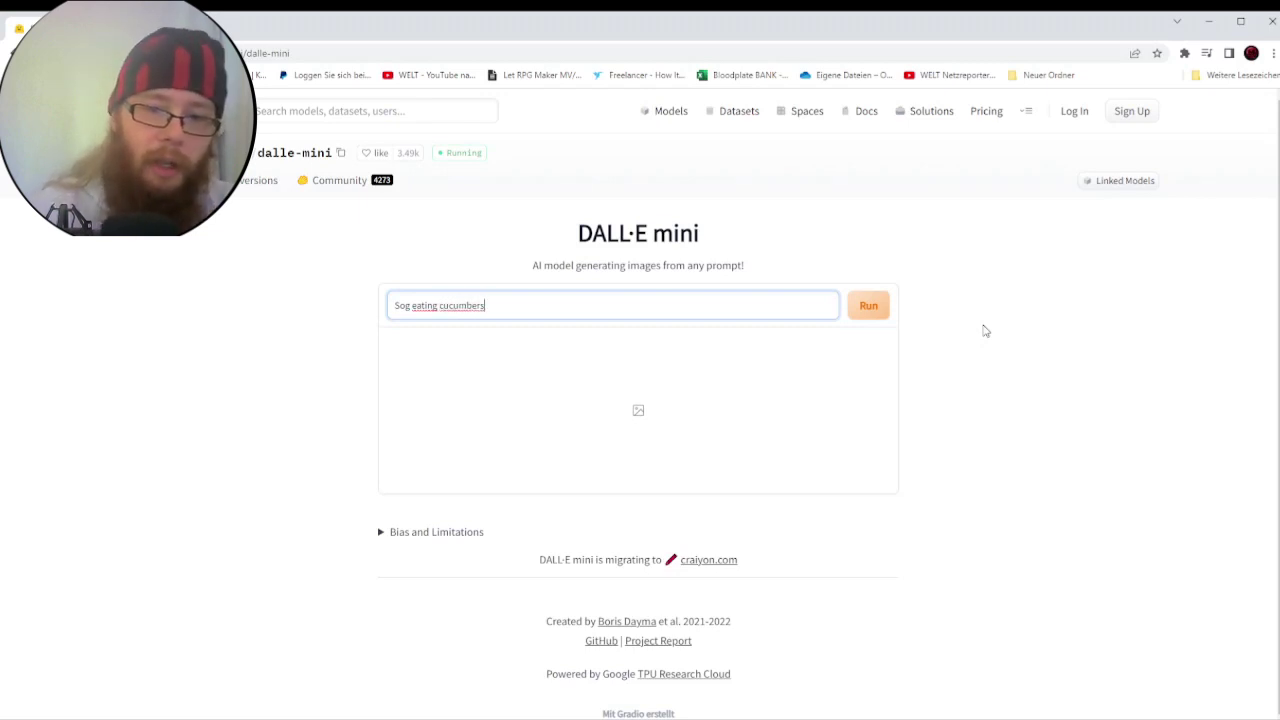
{"action": "left_click", "coordinate": [866, 308]}
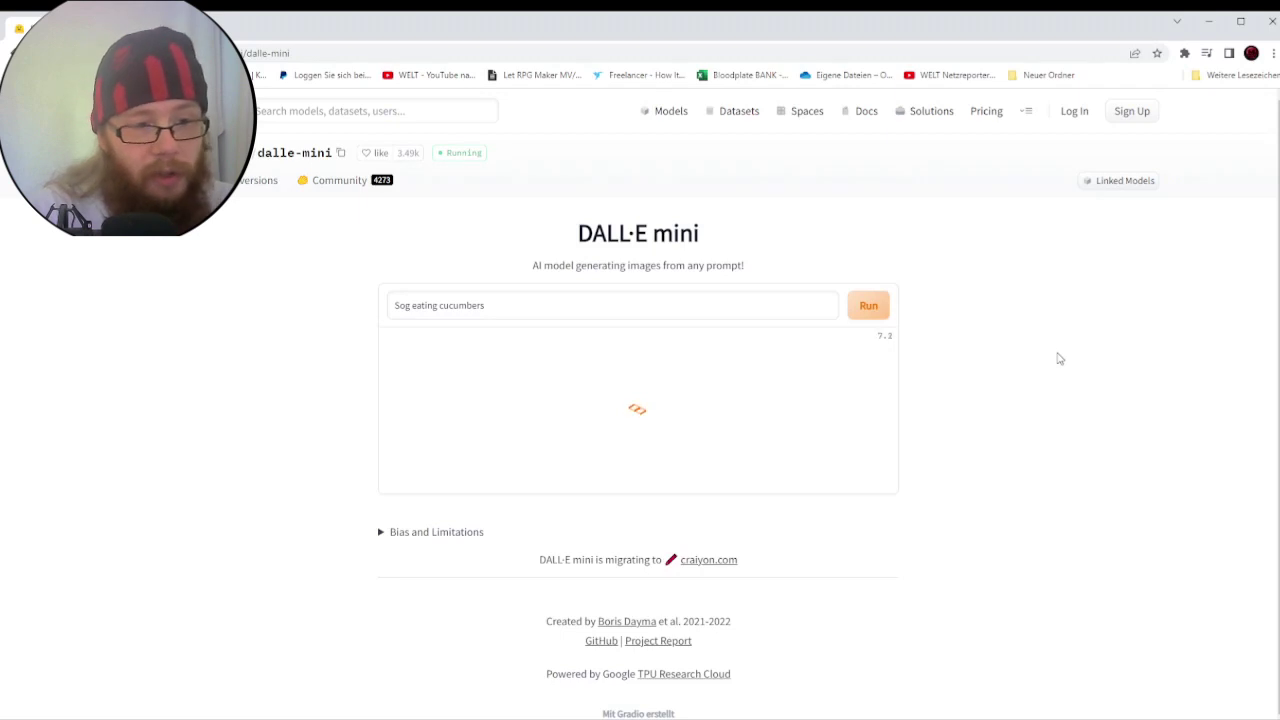
Correct the misspelled first letter so the prompt reads 'Dog eating cucumbers'
{"action": "left_click", "coordinate": [397, 305]}
{"action": "type", "text": "D"}
{"action": "key", "text": "Delete"}
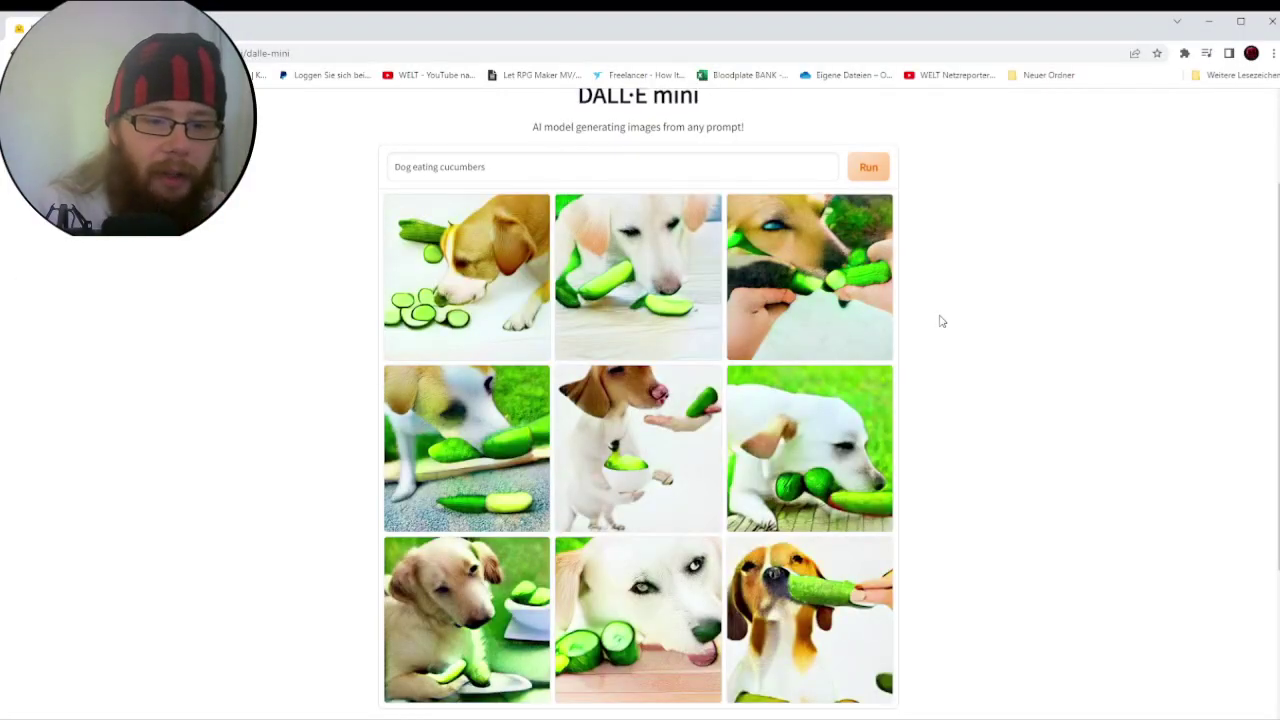
{"action": "scroll", "coordinate": [940, 321], "scroll_direction": "down", "scroll_amount": 1}
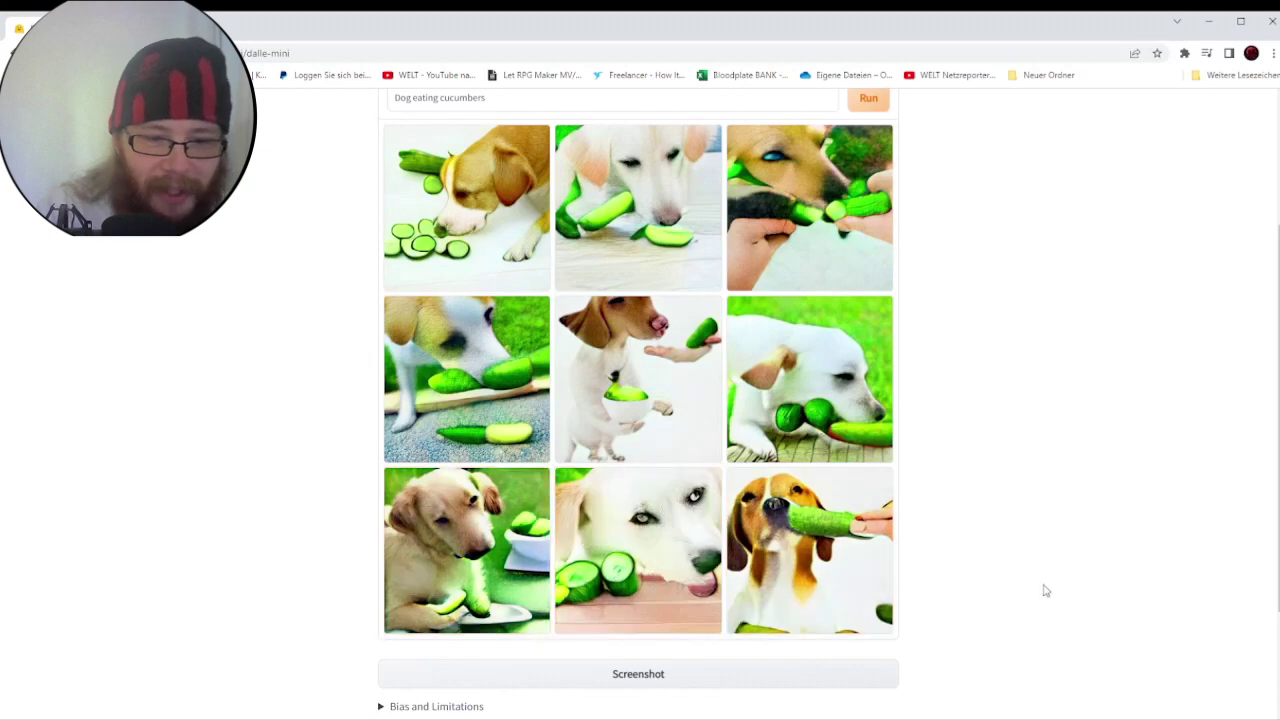
Scroll back to the top and select the entire 'Dog eating cucumbers' prompt text
{"action": "scroll", "coordinate": [1045, 591], "scroll_direction": "up", "scroll_amount": 1}
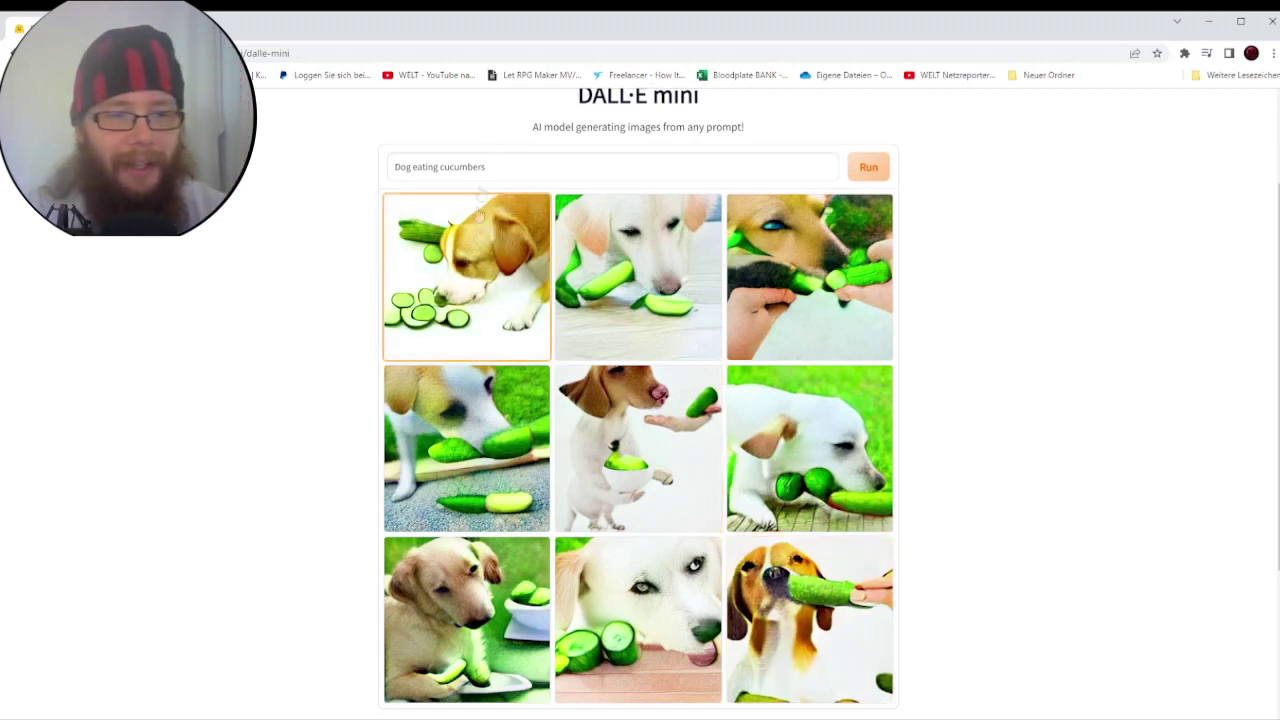
{"action": "left_click_drag", "start_coordinate": [489, 169], "coordinate": [347, 168]}
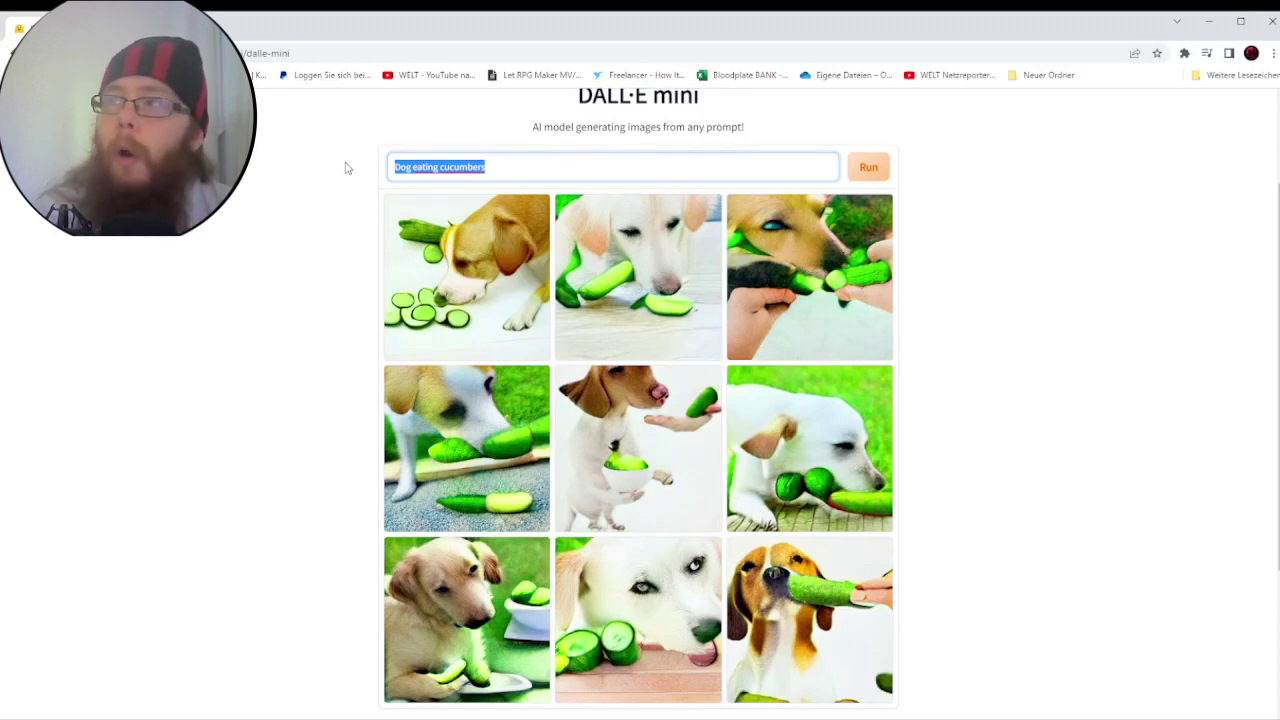
Generate nine 'Vampire Keyblade' images, browse them, and enlarge the middle-right one
{"action": "type", "text": "Vampire Keyblade"}
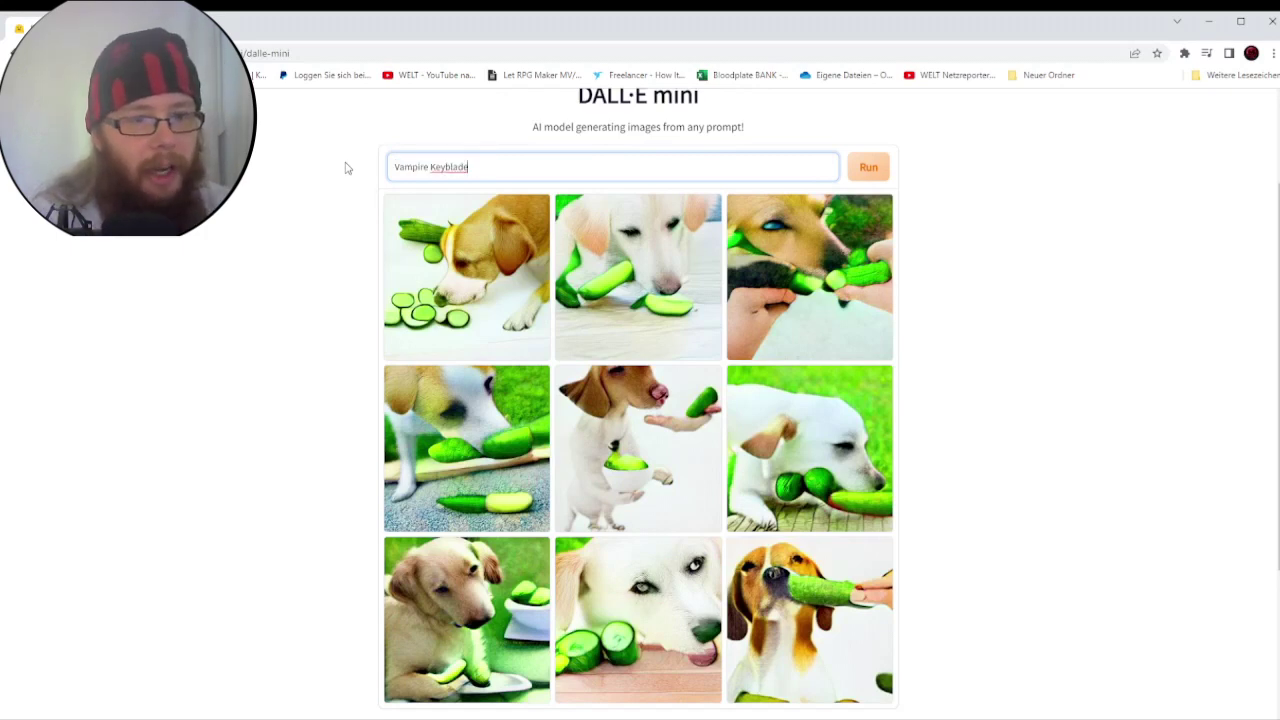
{"action": "left_click", "coordinate": [870, 172]}
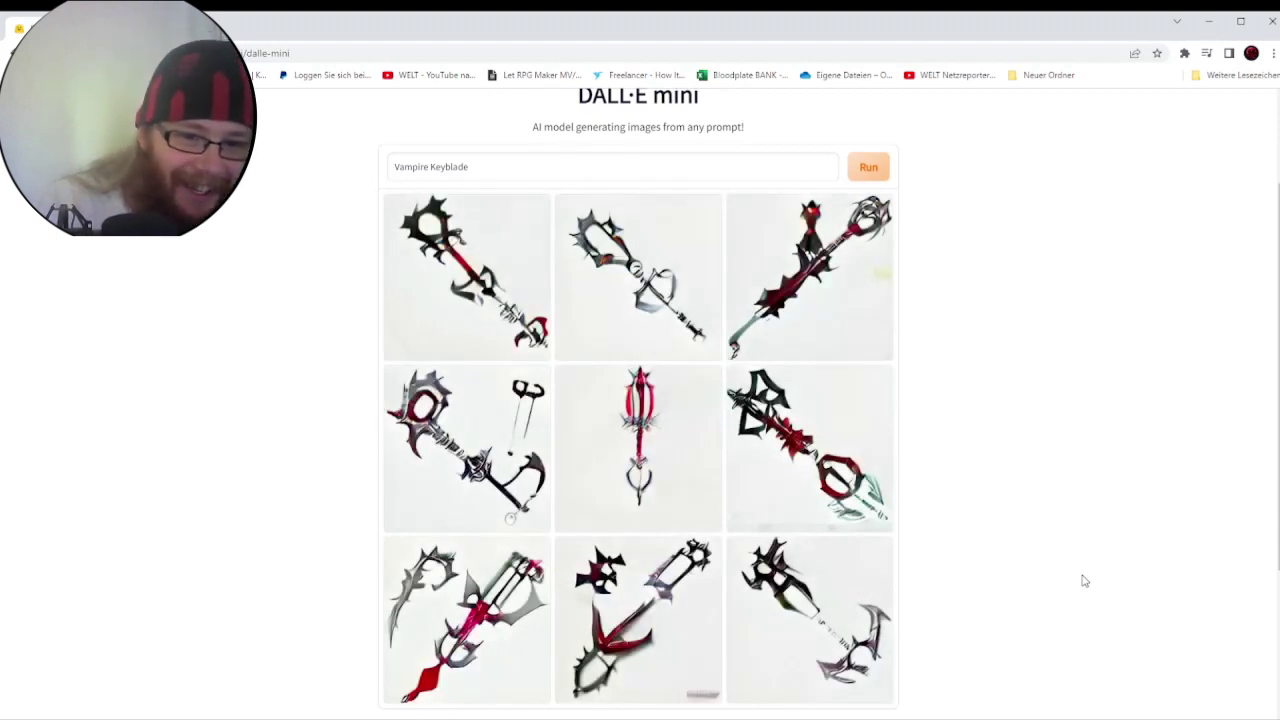
{"action": "scroll", "coordinate": [1083, 580], "scroll_direction": "down", "scroll_amount": 1}
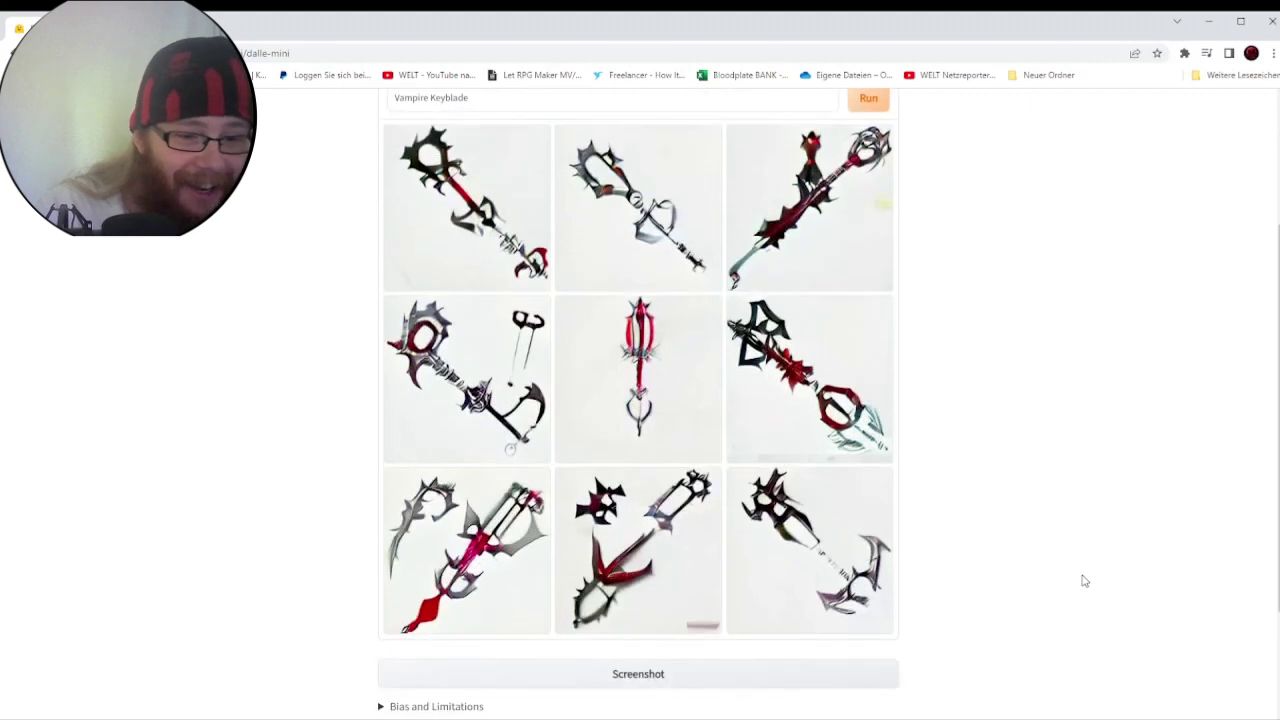
{"action": "scroll", "coordinate": [1083, 580], "scroll_direction": "up", "scroll_amount": 1}
{"action": "scroll", "coordinate": [1083, 580], "scroll_direction": "down", "scroll_amount": 1}
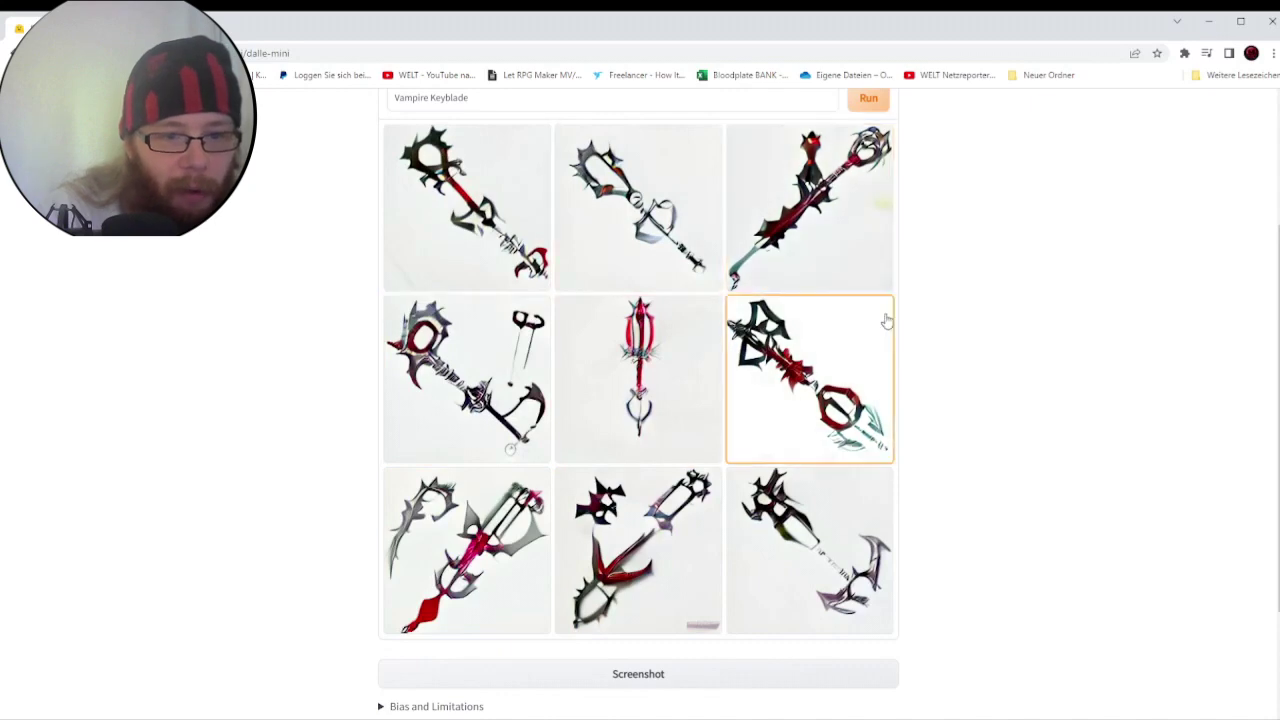
{"action": "scroll", "coordinate": [1074, 323], "scroll_direction": "up", "scroll_amount": 1}
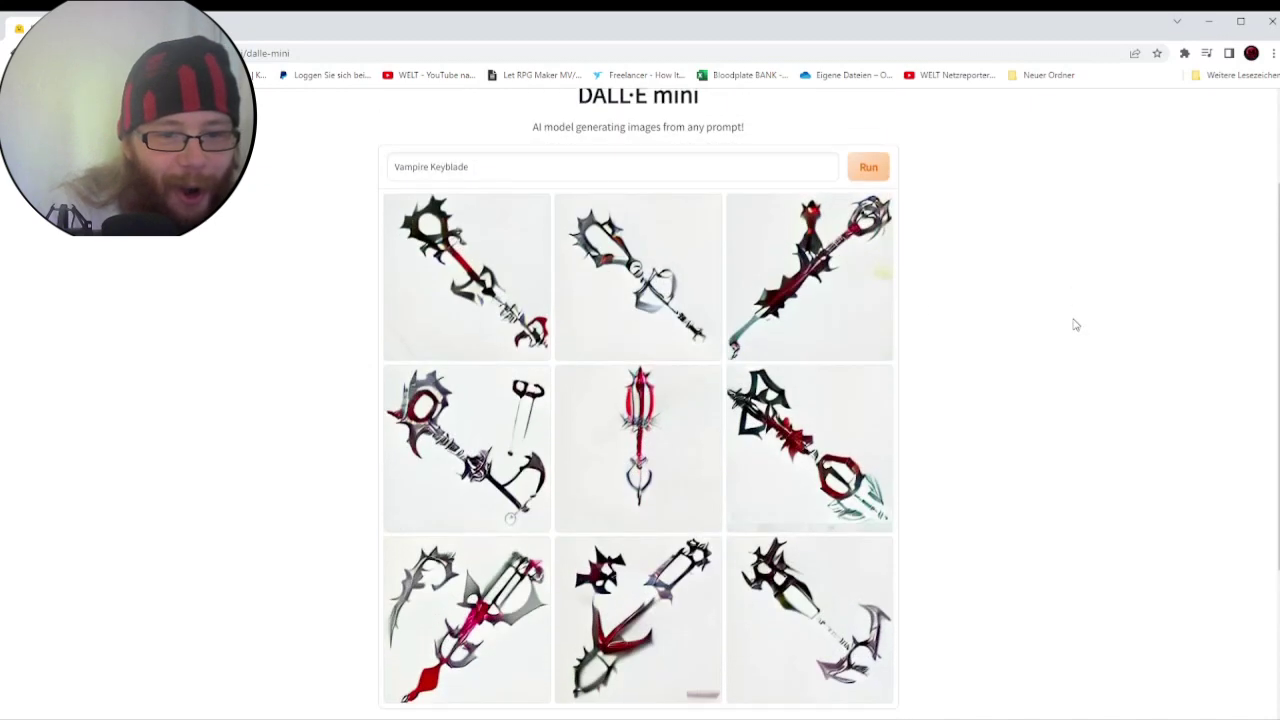
{"action": "scroll", "coordinate": [1074, 323], "scroll_direction": "down", "scroll_amount": 1}
{"action": "scroll", "coordinate": [1075, 325], "scroll_direction": "up", "scroll_amount": 1}
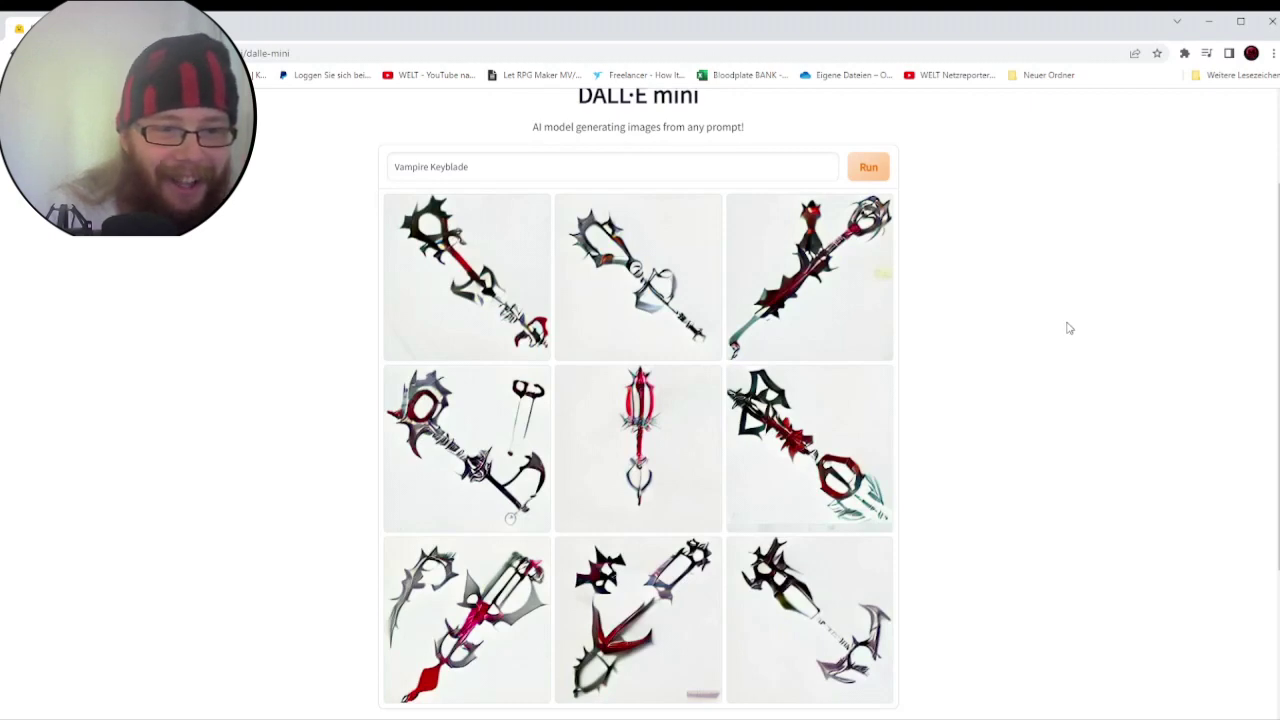
{"action": "scroll", "coordinate": [1068, 328], "scroll_direction": "down", "scroll_amount": 1}
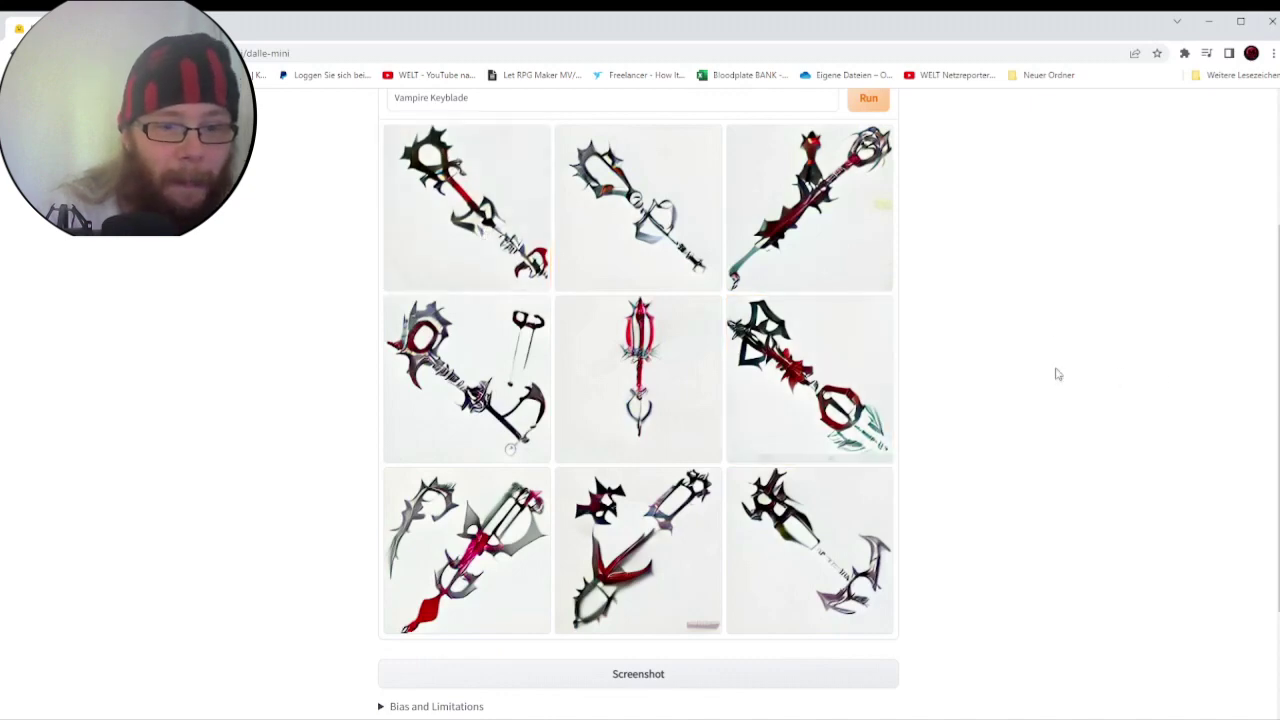
{"action": "left_click", "coordinate": [808, 368]}
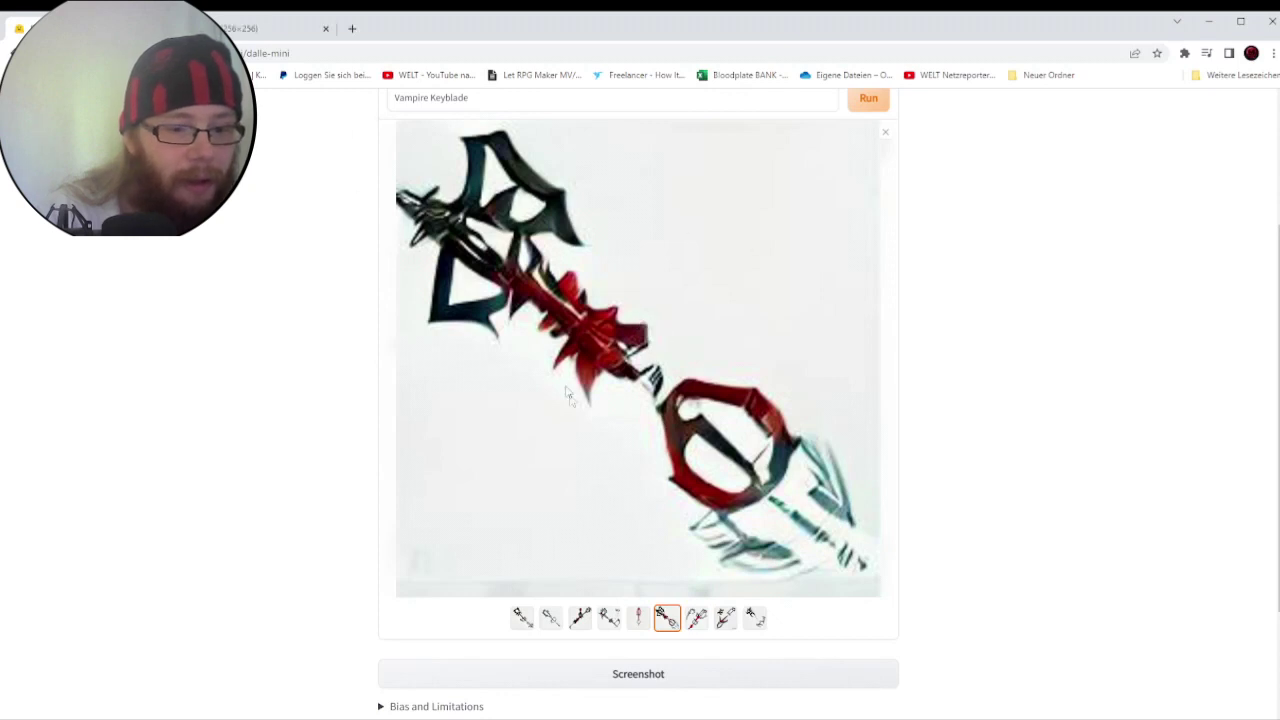
Step through the first four keyblades enlarged, opening the first and fourth in new tabs
{"action": "left_click", "coordinate": [521, 618]}
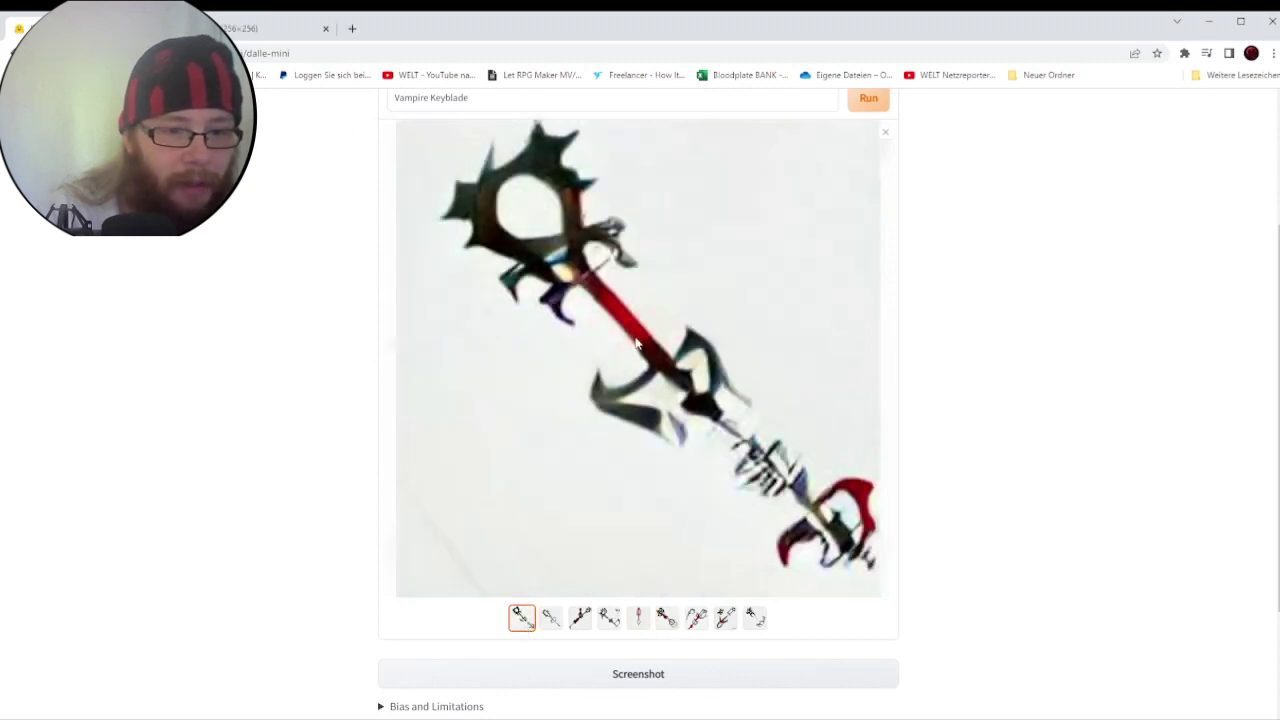
{"action": "middle_click", "coordinate": [521, 620]}
{"action": "left_click", "coordinate": [550, 618]}
{"action": "left_click", "coordinate": [580, 618]}
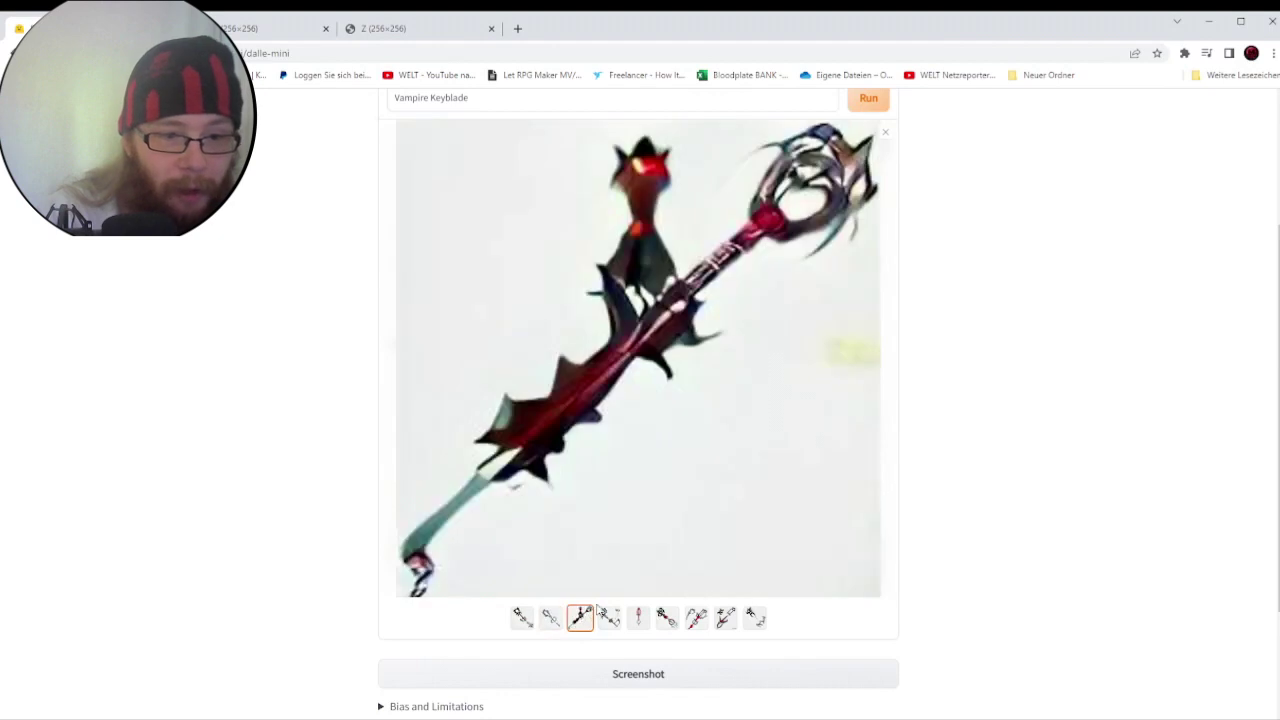
{"action": "left_click", "coordinate": [609, 618]}
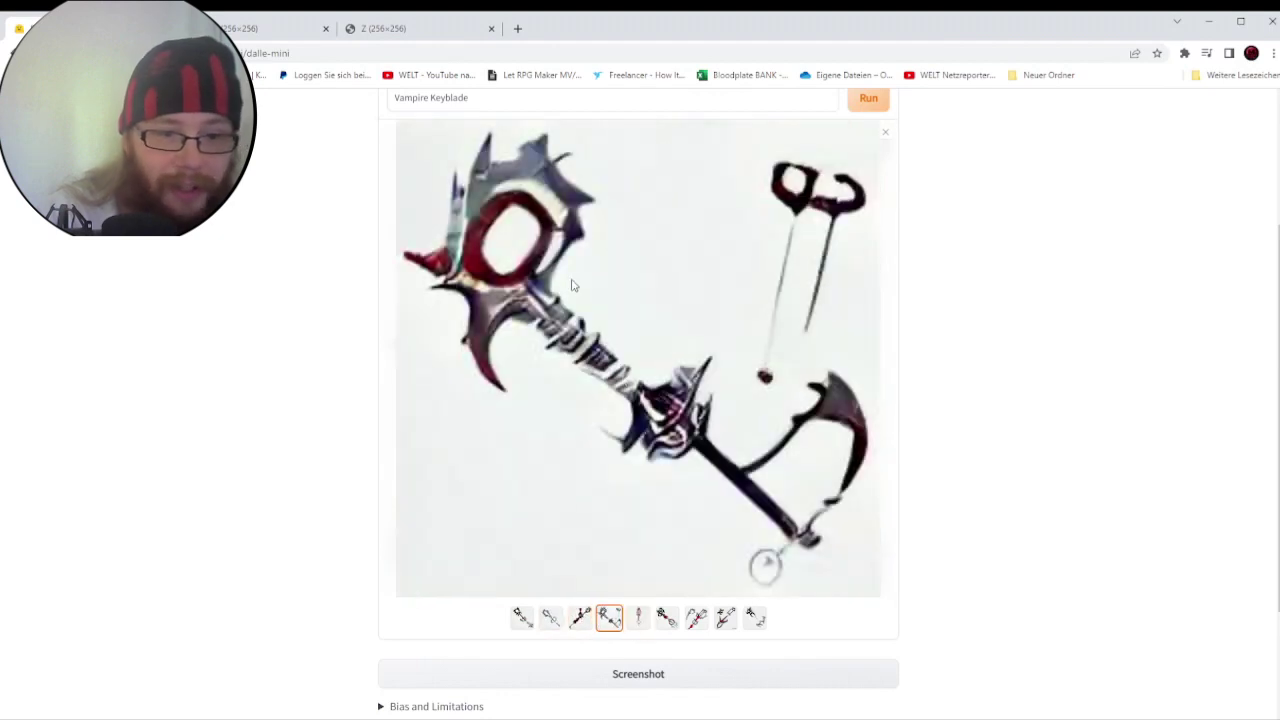
{"action": "middle_click", "coordinate": [609, 618]}
View the fifth through ninth keyblades enlarged, then close the gallery back to the grid
{"action": "left_click", "coordinate": [638, 618]}
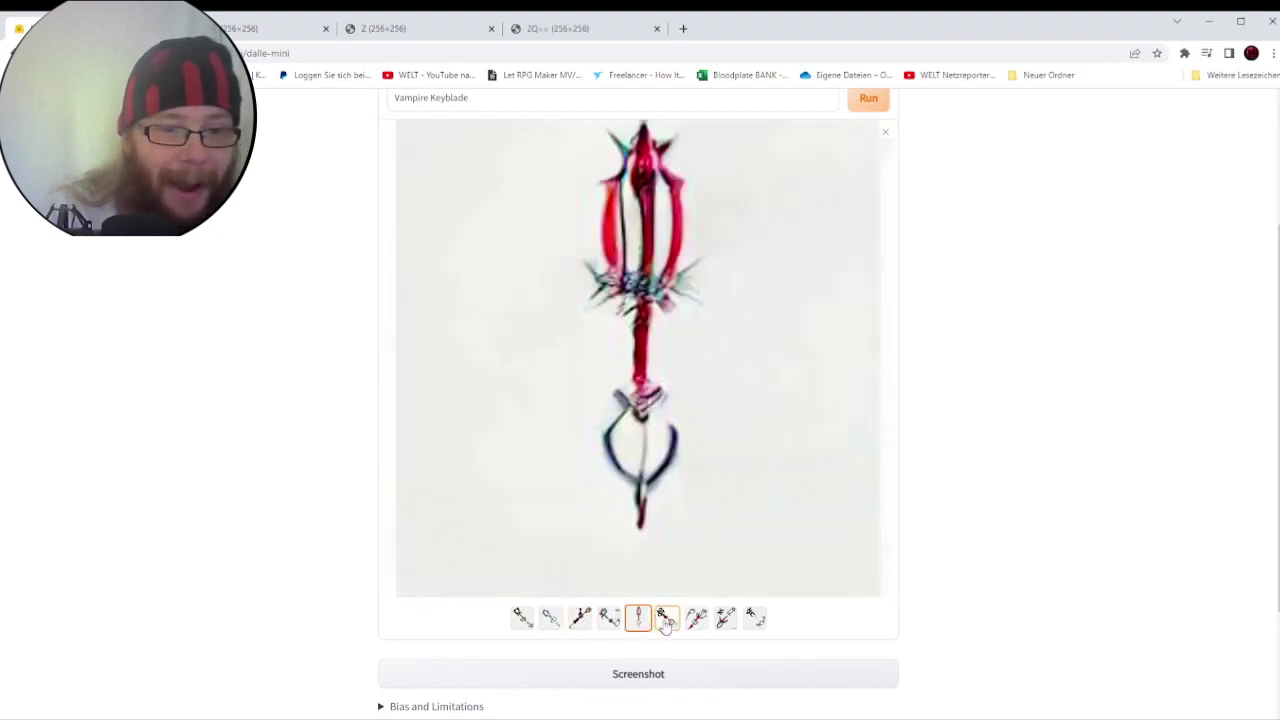
{"action": "left_click", "coordinate": [666, 618]}
{"action": "left_click", "coordinate": [697, 618]}
{"action": "left_click", "coordinate": [726, 618]}
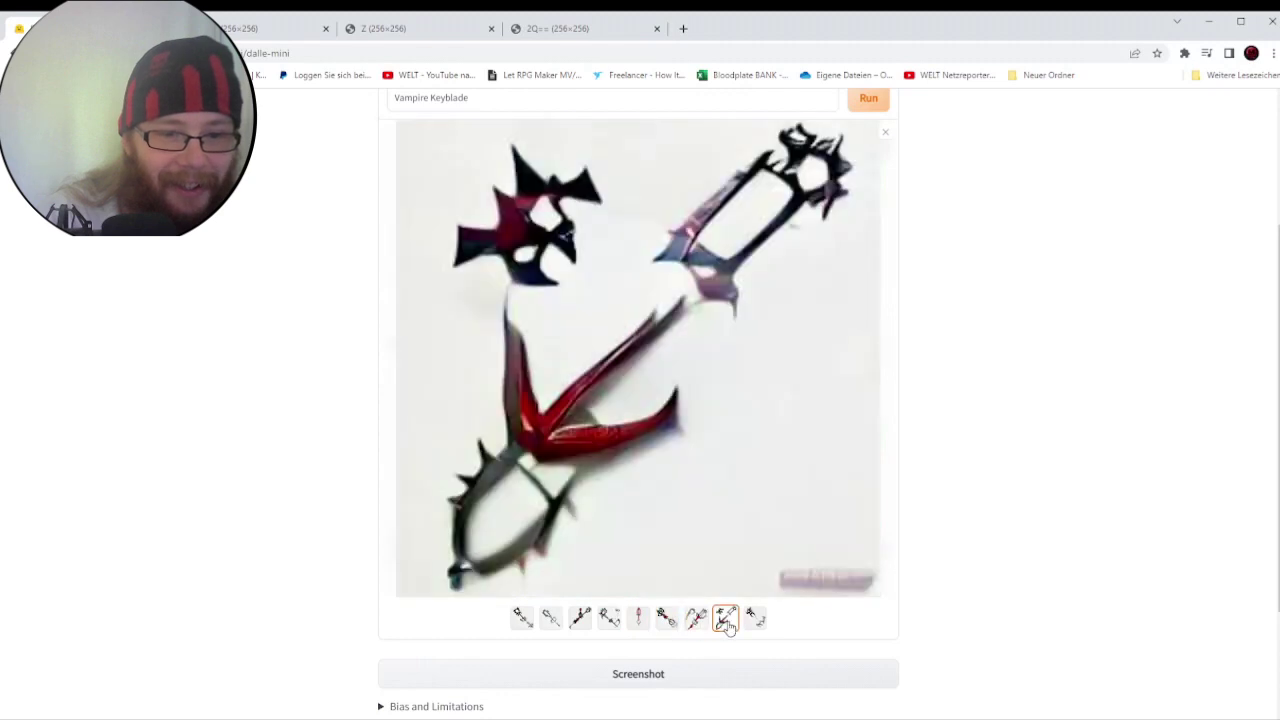
{"action": "left_click", "coordinate": [754, 618]}
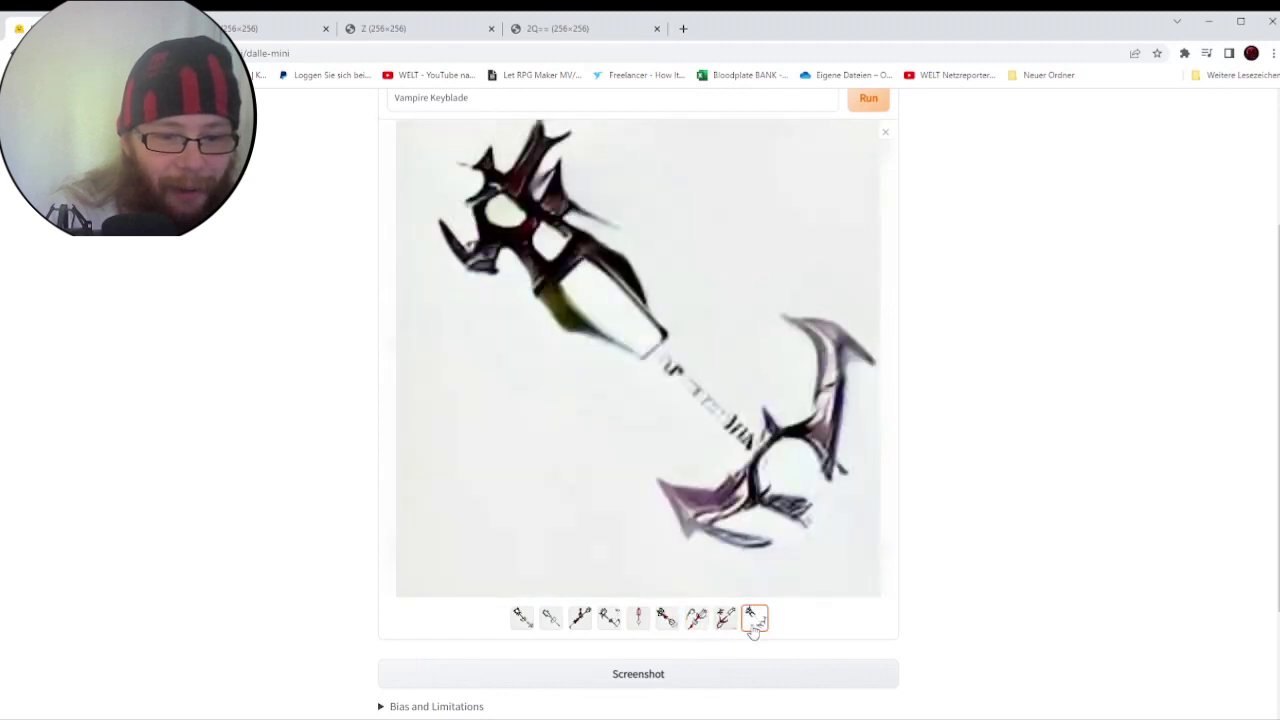
{"action": "left_click", "coordinate": [885, 132]}
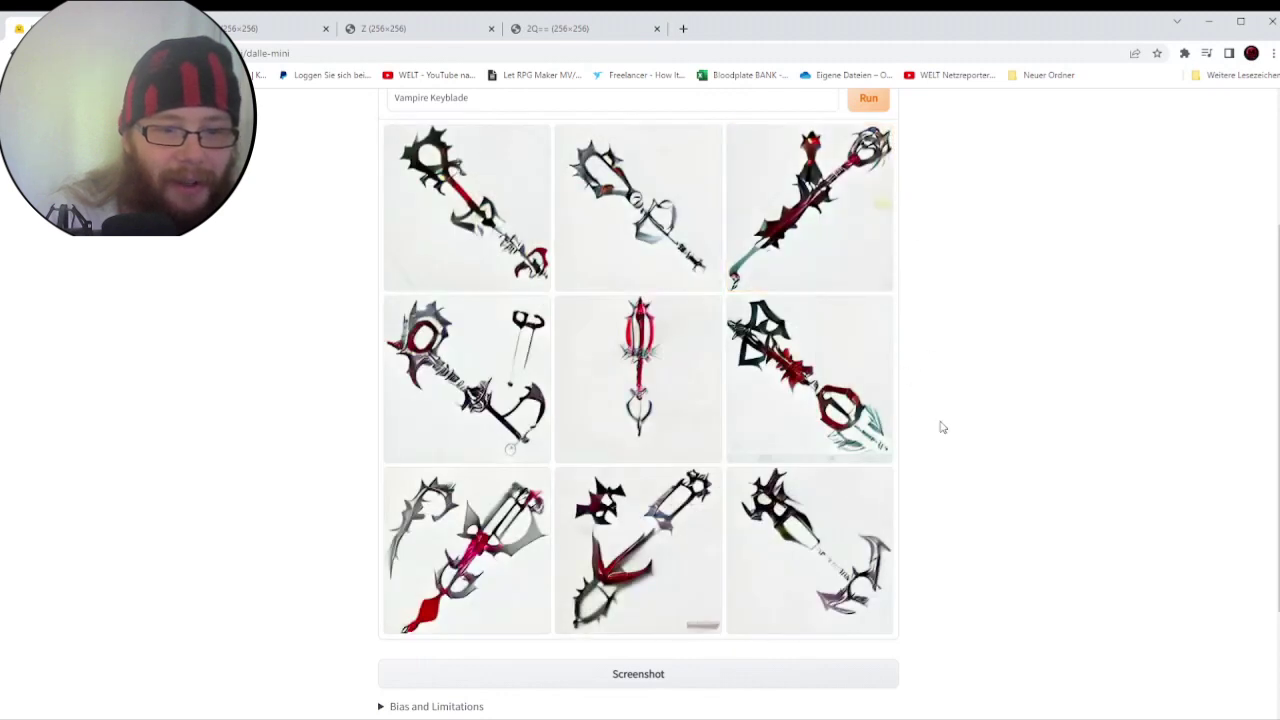
{"action": "scroll", "coordinate": [940, 428], "scroll_direction": "up", "scroll_amount": 3}
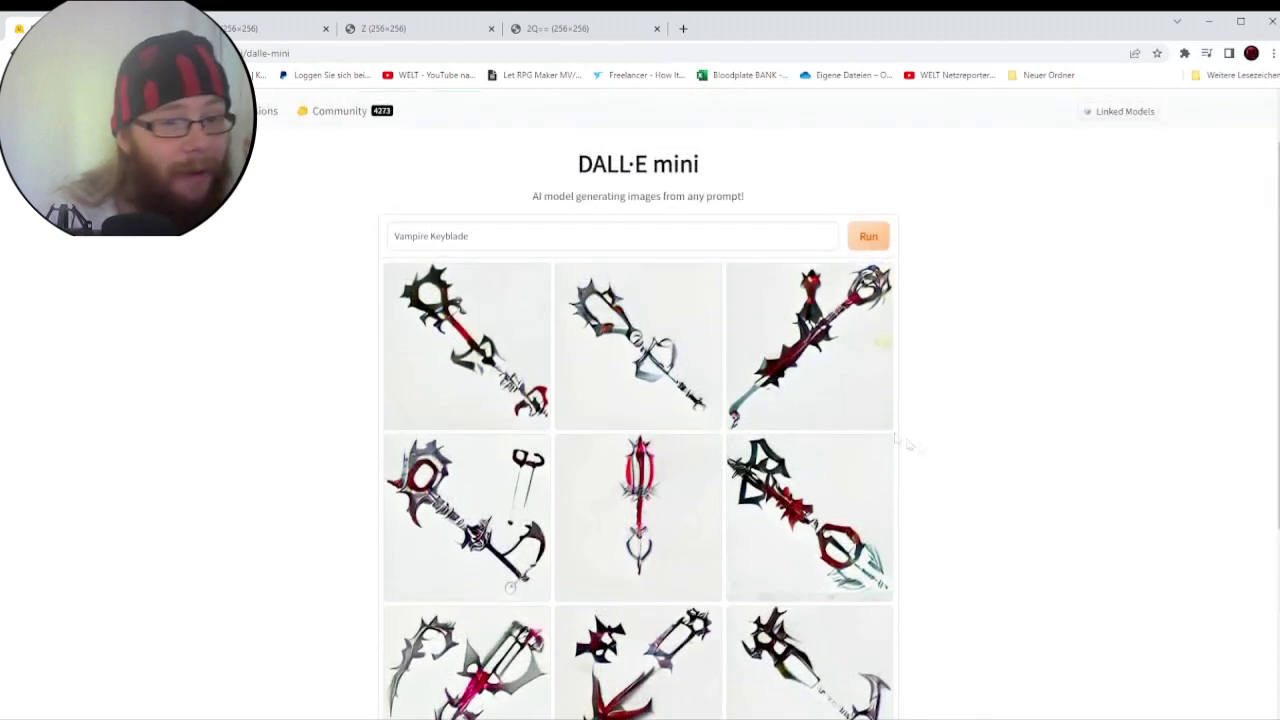
Replace the prompt with 'Riding a Dog through space', generate, and scroll through the results
{"action": "triple_click", "coordinate": [560, 235]}
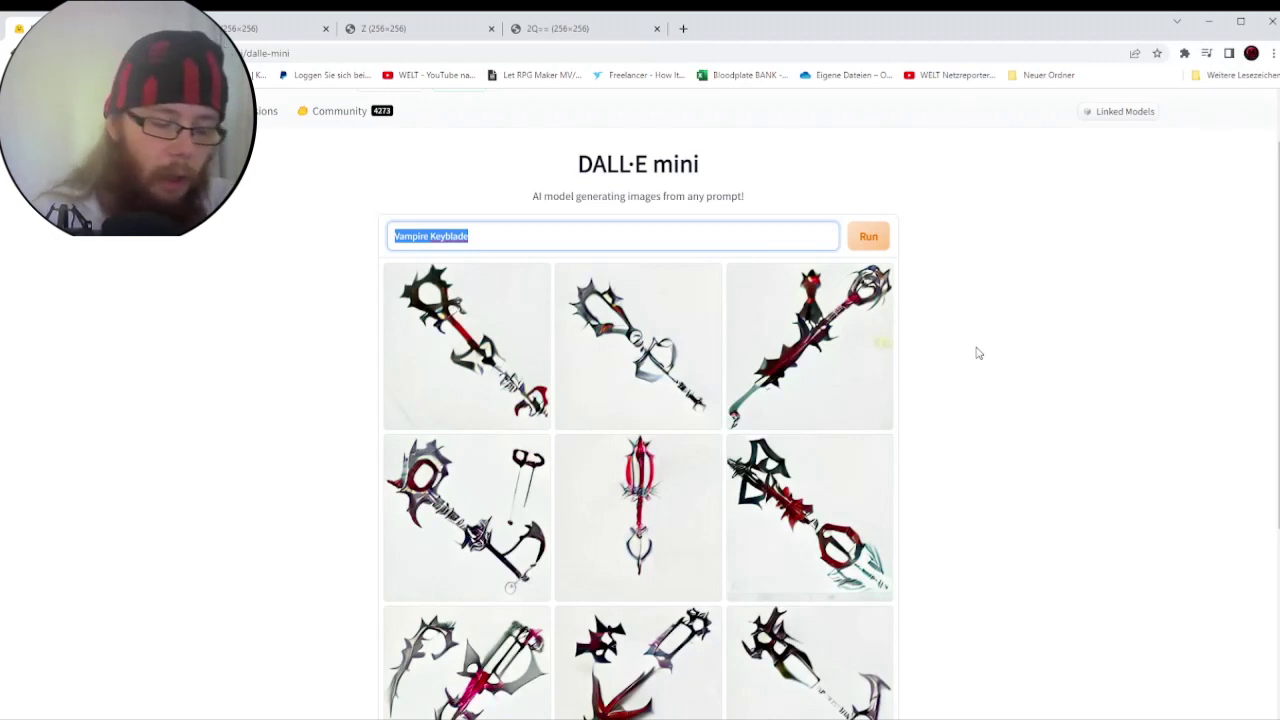
{"action": "type", "text": "R"}
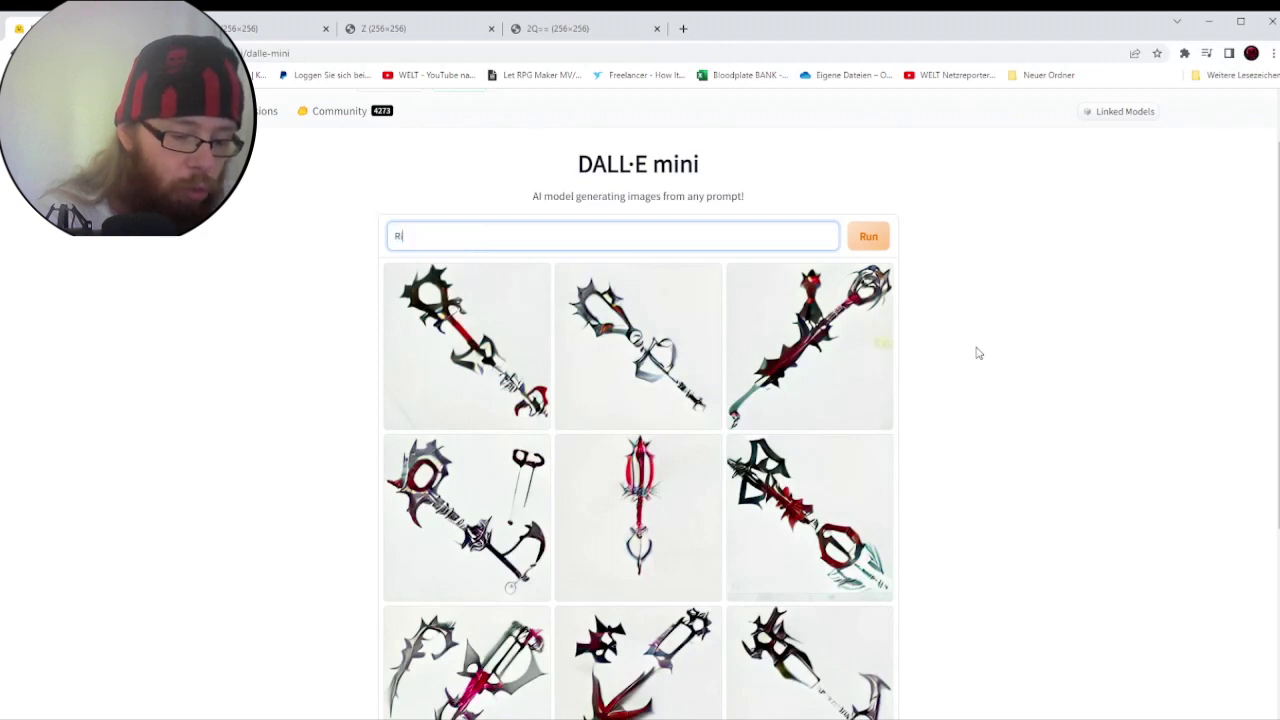
{"action": "type", "text": "idling a Dog"}
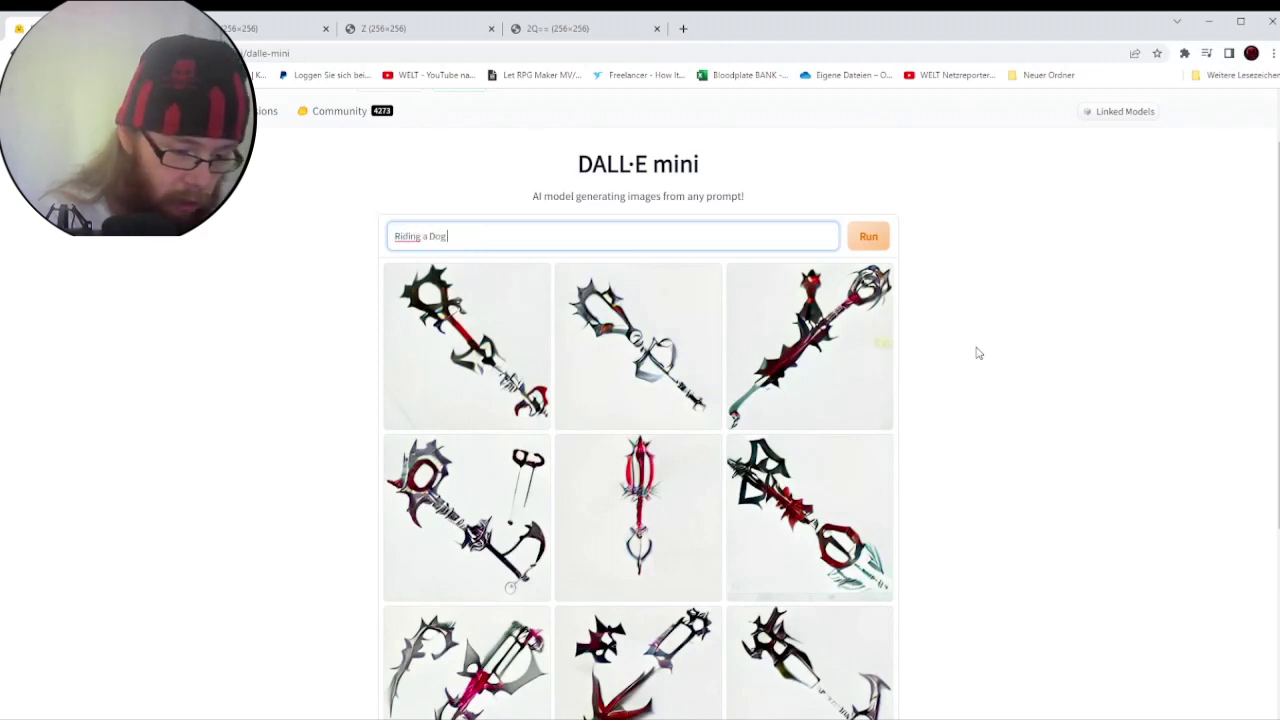
{"action": "type", "text": " through space"}
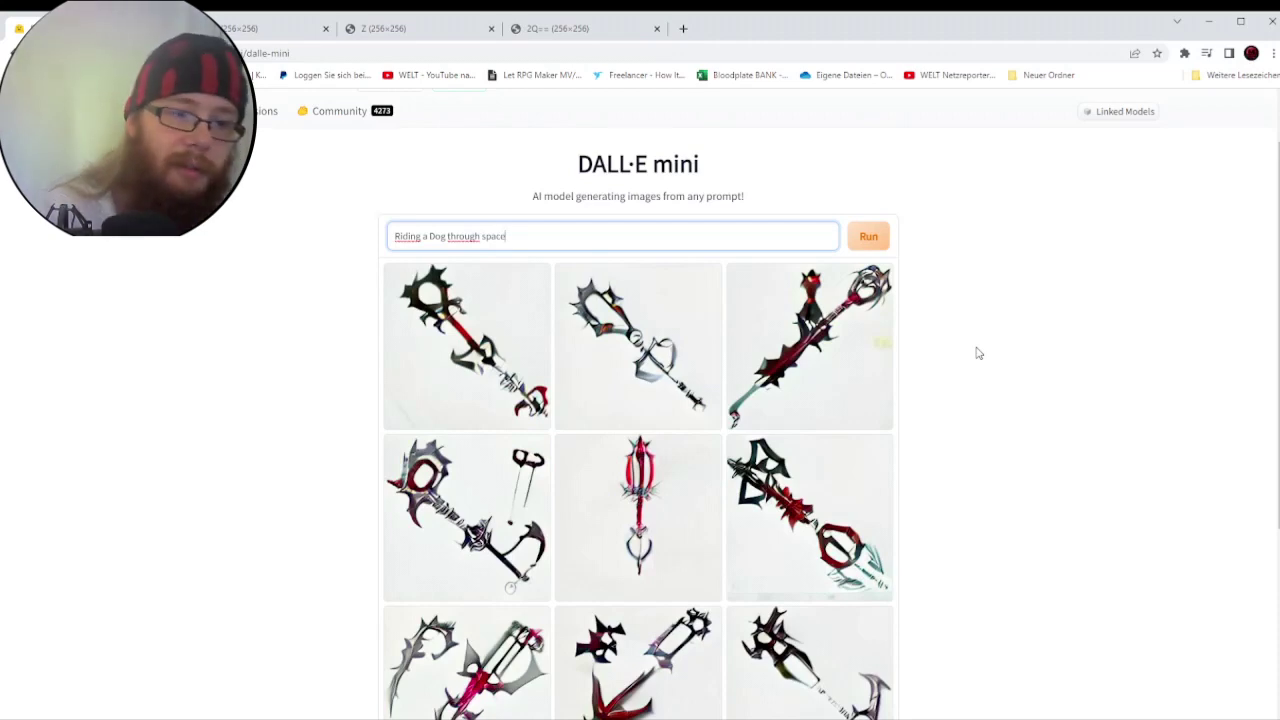
{"action": "key", "text": "Return"}
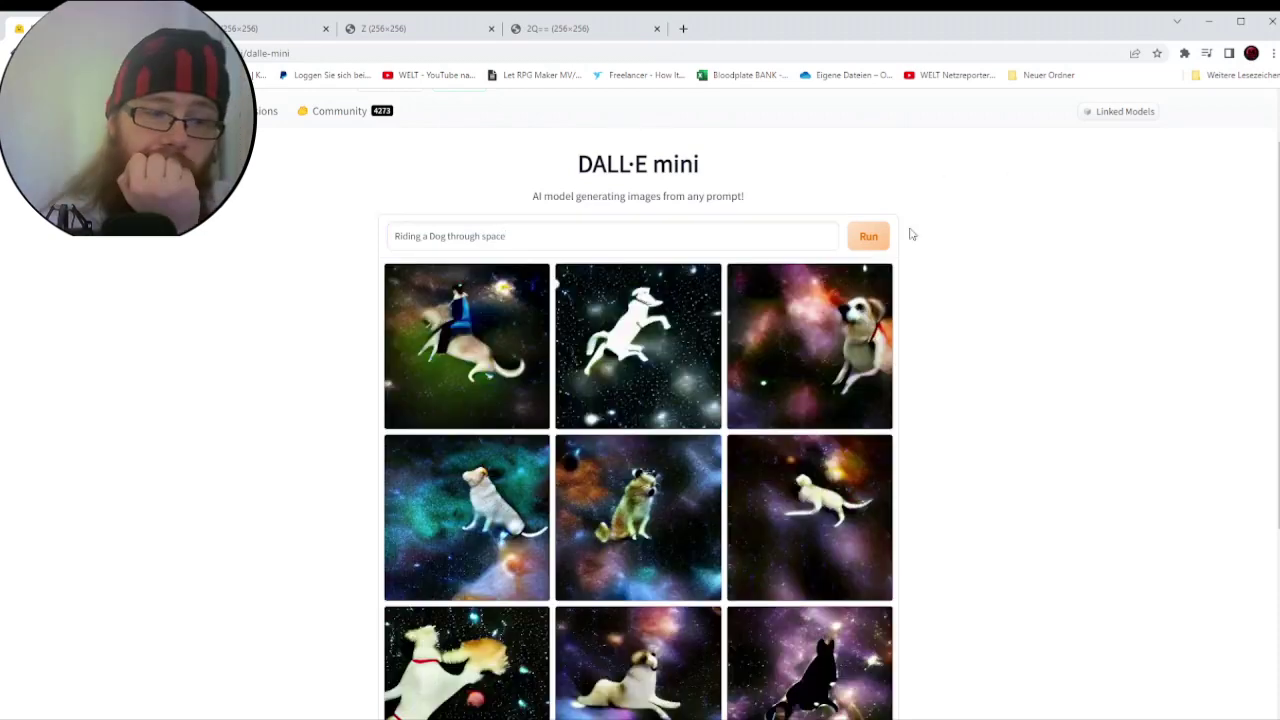
{"action": "scroll", "coordinate": [930, 255], "scroll_direction": "down", "scroll_amount": 2}
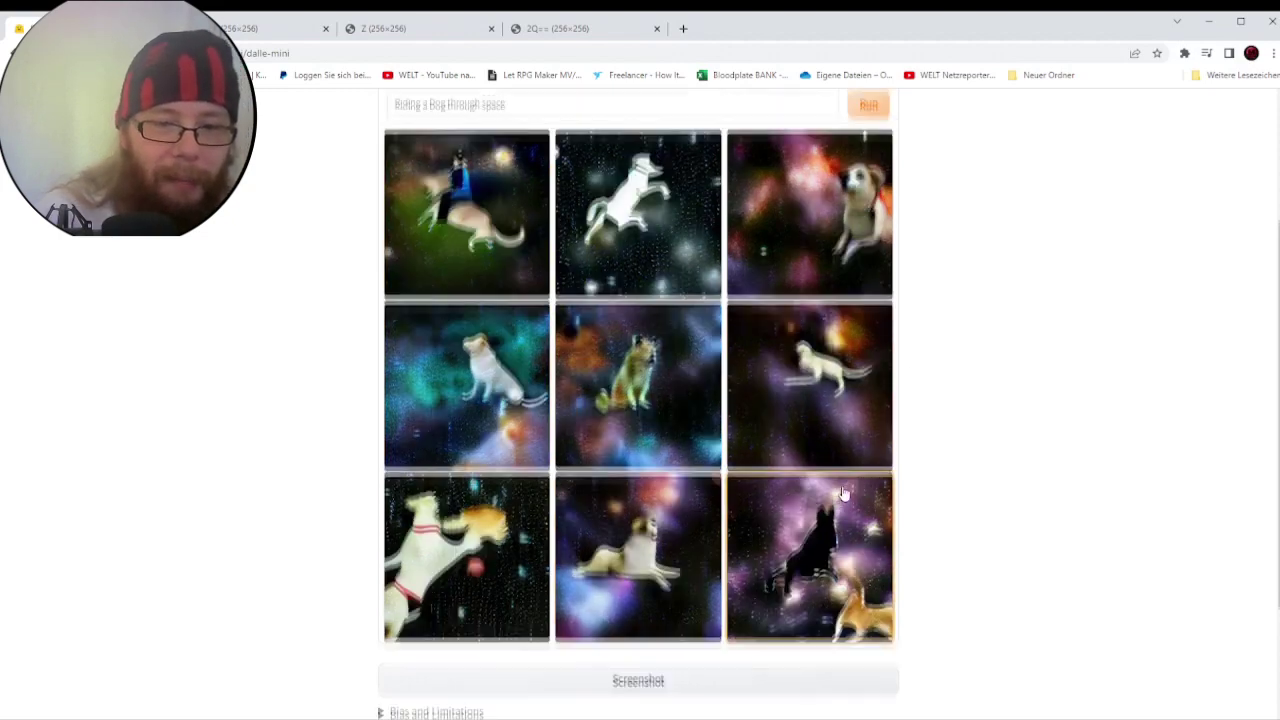
{"action": "scroll", "coordinate": [782, 290], "scroll_direction": "up", "scroll_amount": 1}
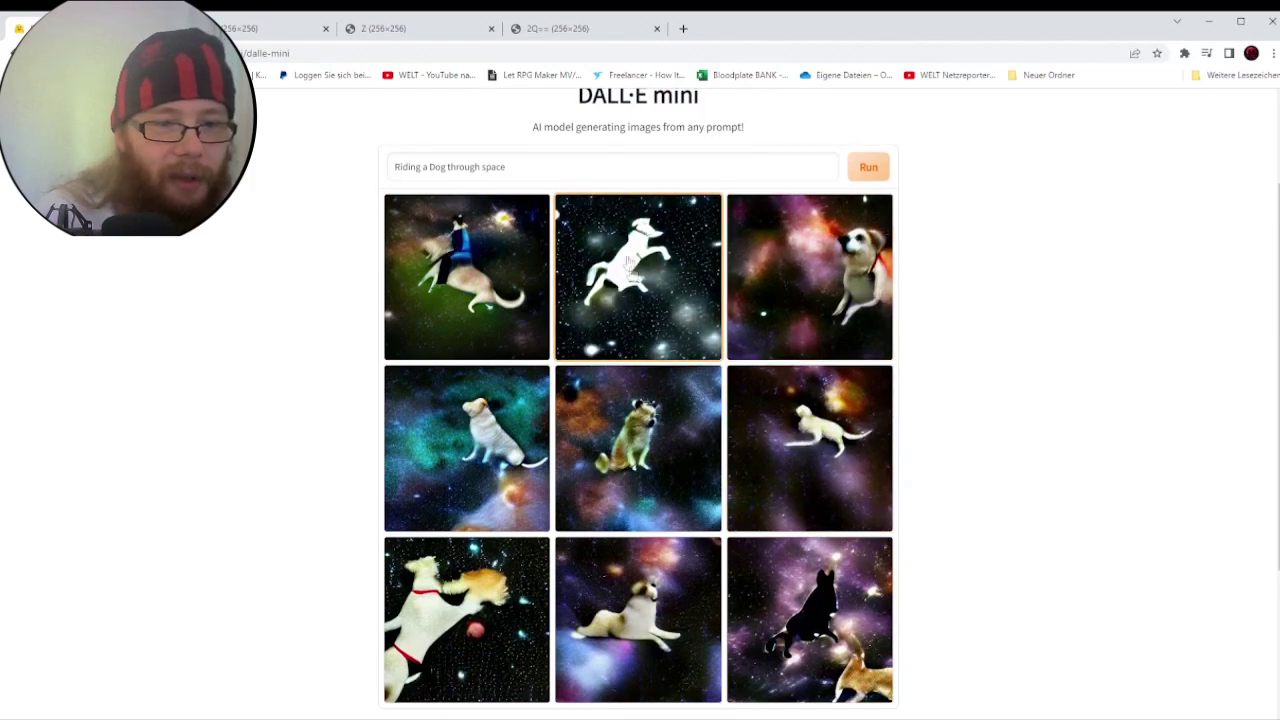
{"action": "scroll", "coordinate": [745, 340], "scroll_direction": "down", "scroll_amount": 1}
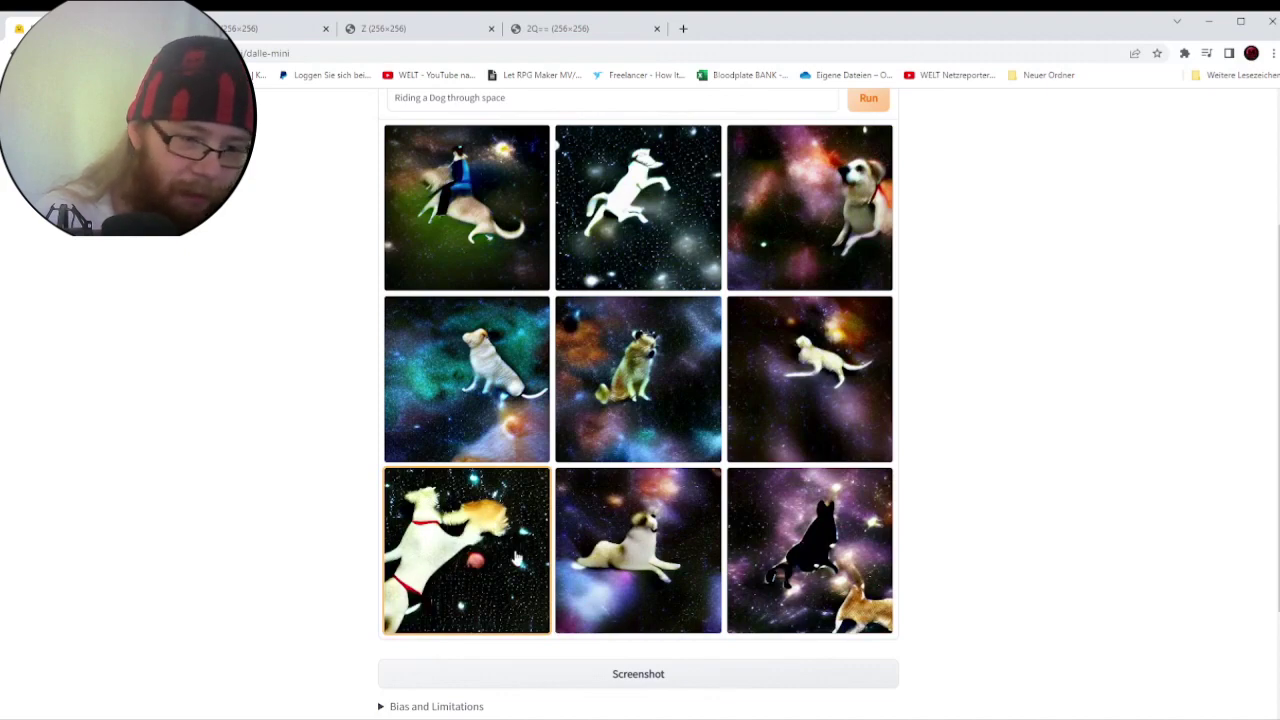
{"action": "scroll", "coordinate": [500, 540], "scroll_direction": "up", "scroll_amount": 2}
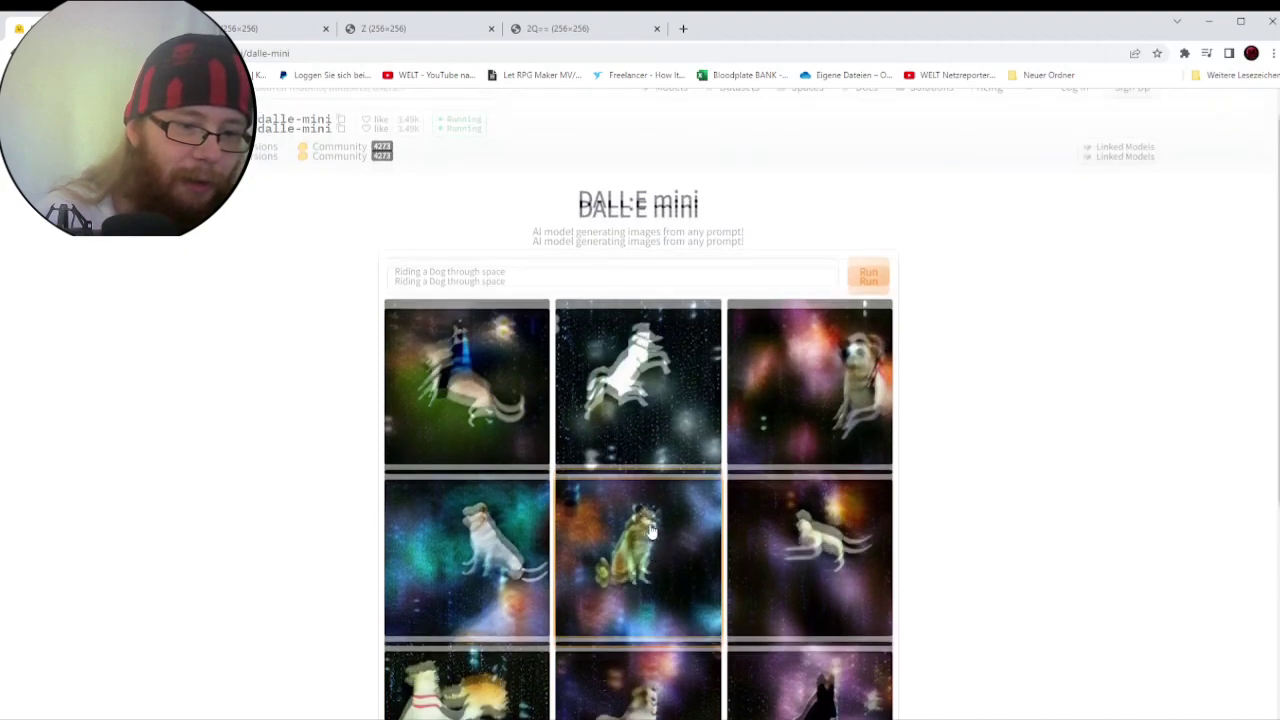
Replace the prompt with one about a named character making rice pudding and browse the nine results
{"action": "triple_click", "coordinate": [601, 305]}
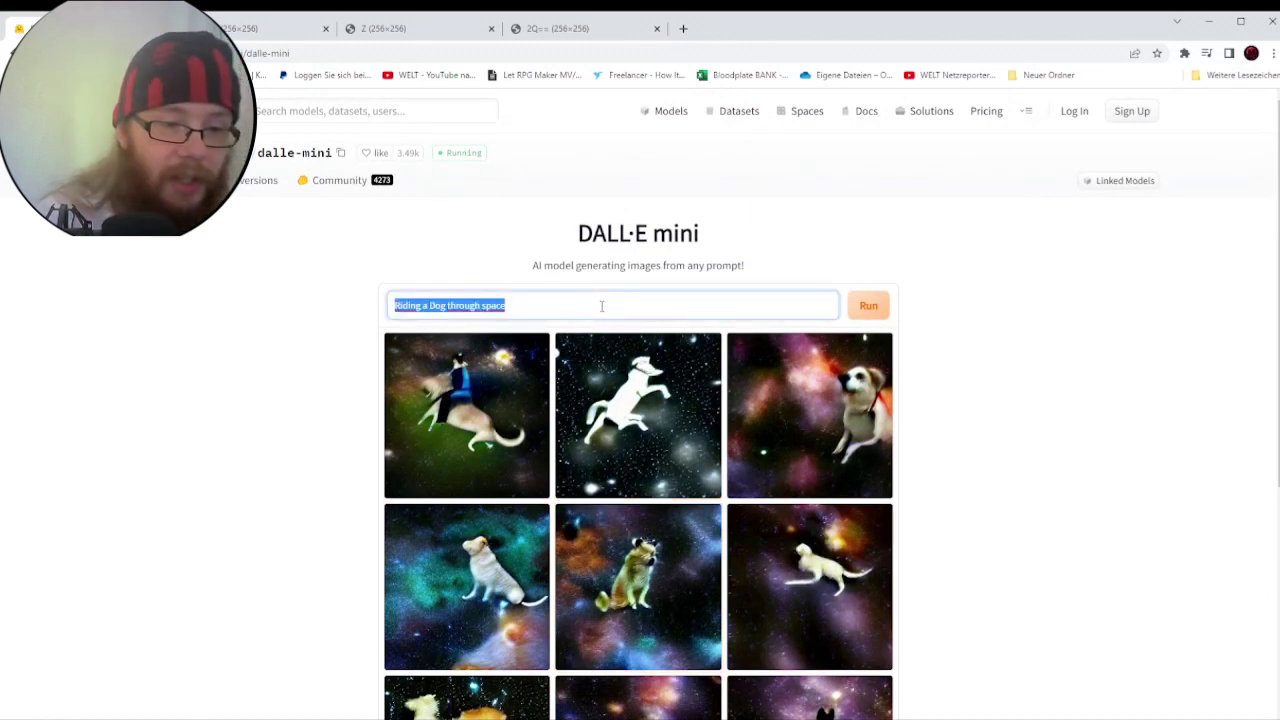
{"action": "type", "text": "ovonele"}
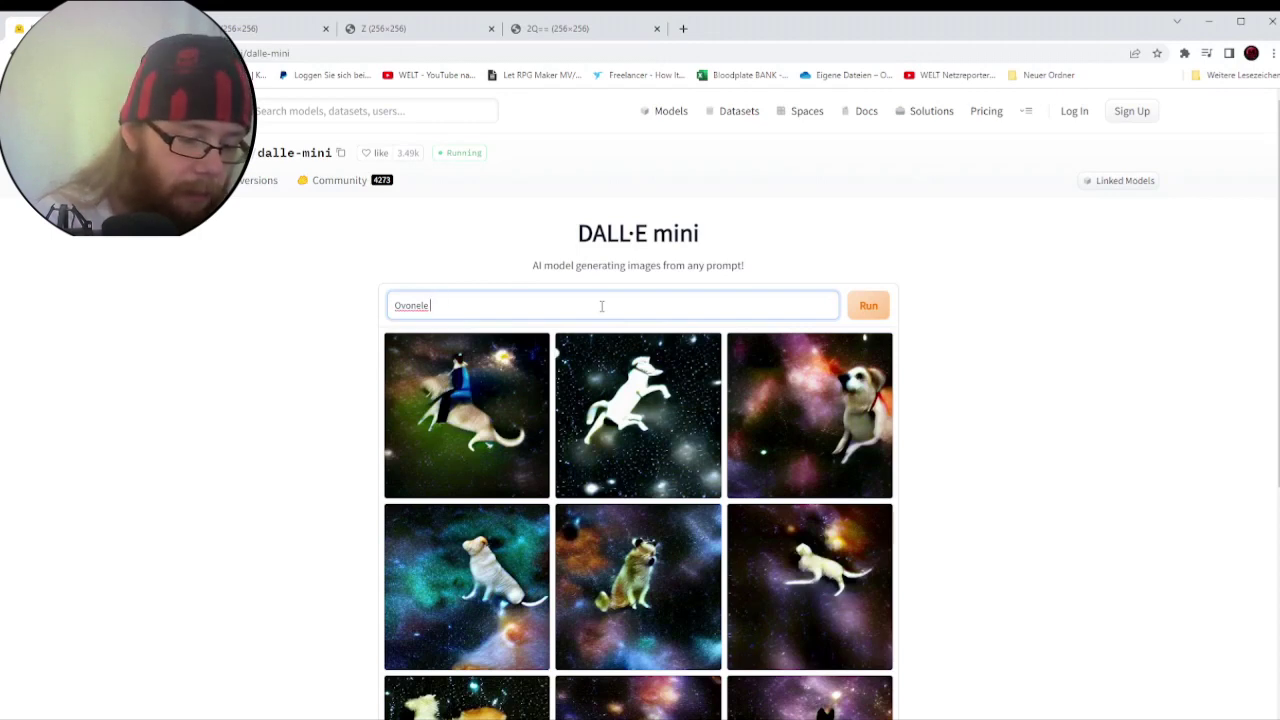
{"action": "type", "text": " making rice pudding"}
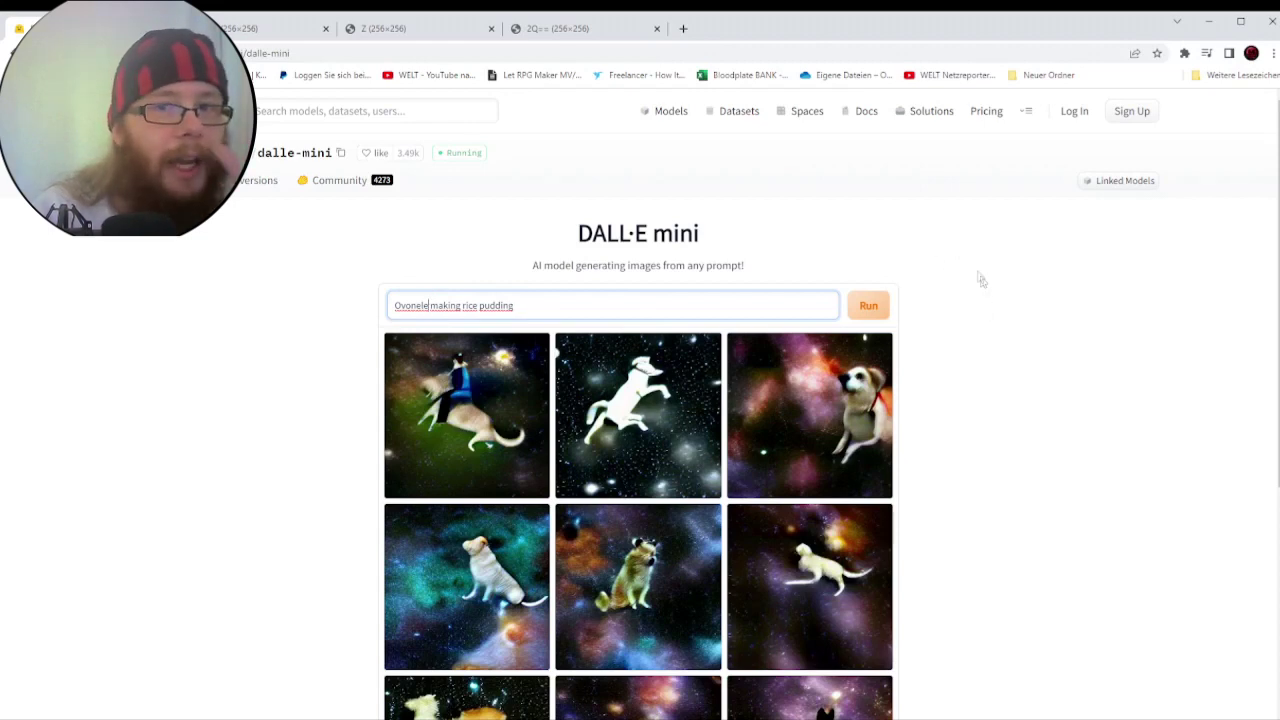
{"action": "left_click", "coordinate": [875, 310]}
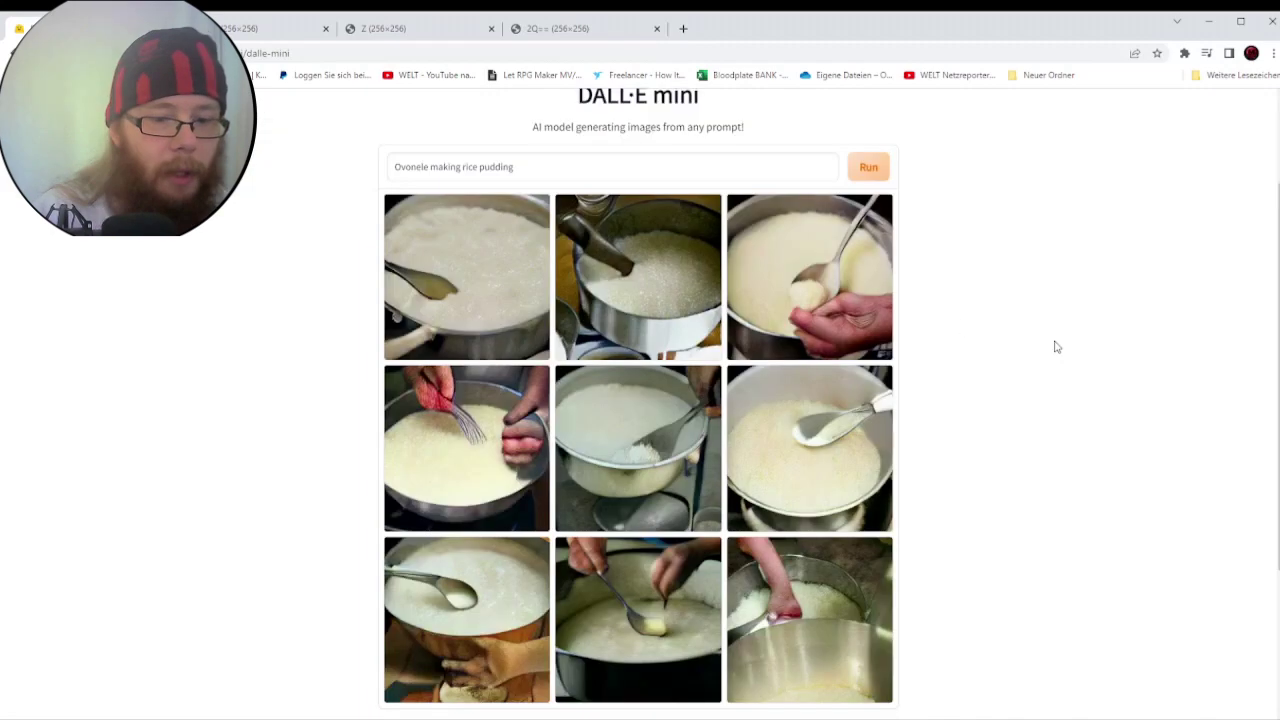
{"action": "scroll", "coordinate": [1055, 347], "scroll_direction": "down", "scroll_amount": 1}
{"action": "scroll", "coordinate": [1055, 347], "scroll_direction": "up", "scroll_amount": 1}
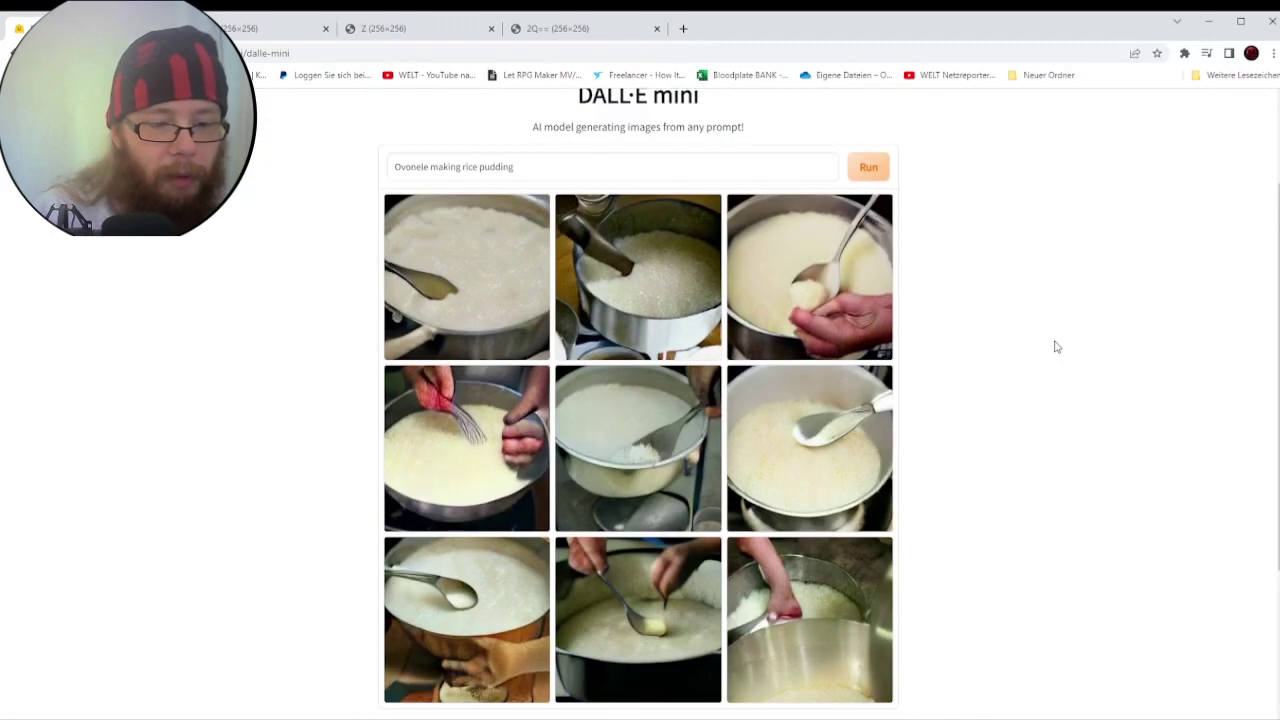
{"action": "scroll", "coordinate": [1055, 347], "scroll_direction": "down", "scroll_amount": 2}
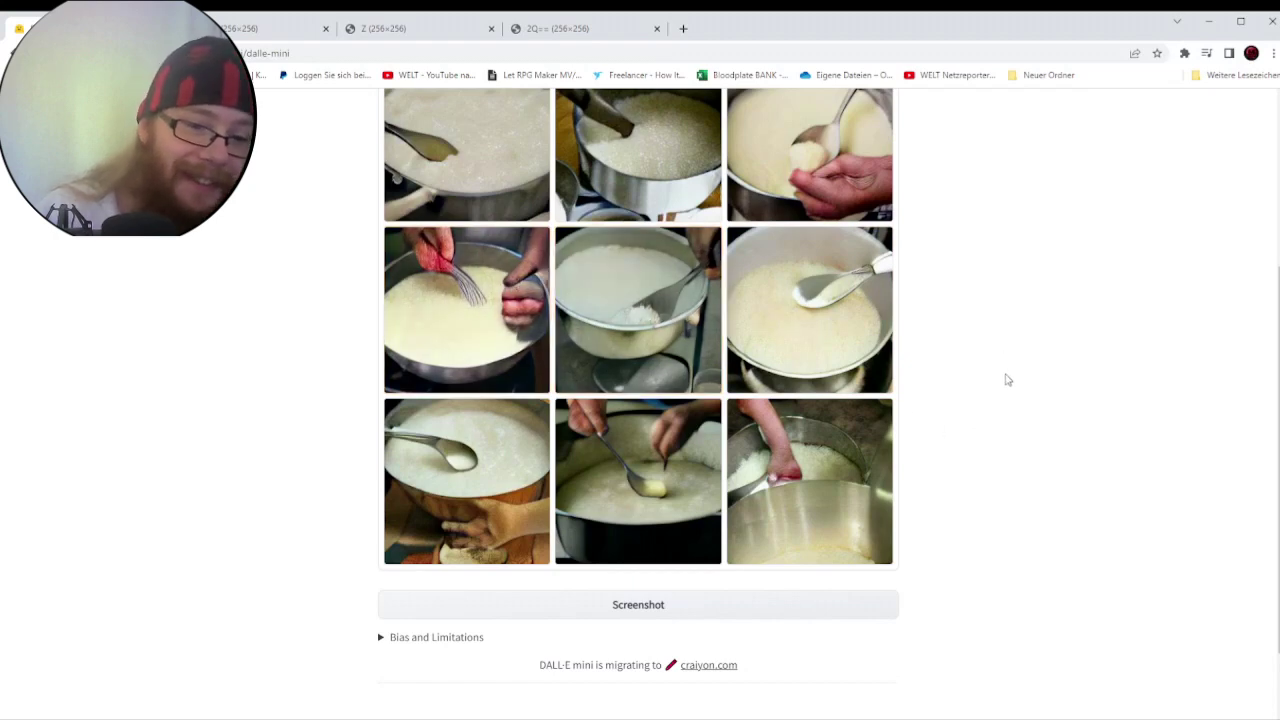
{"action": "scroll", "coordinate": [1003, 387], "scroll_direction": "up", "scroll_amount": 1}
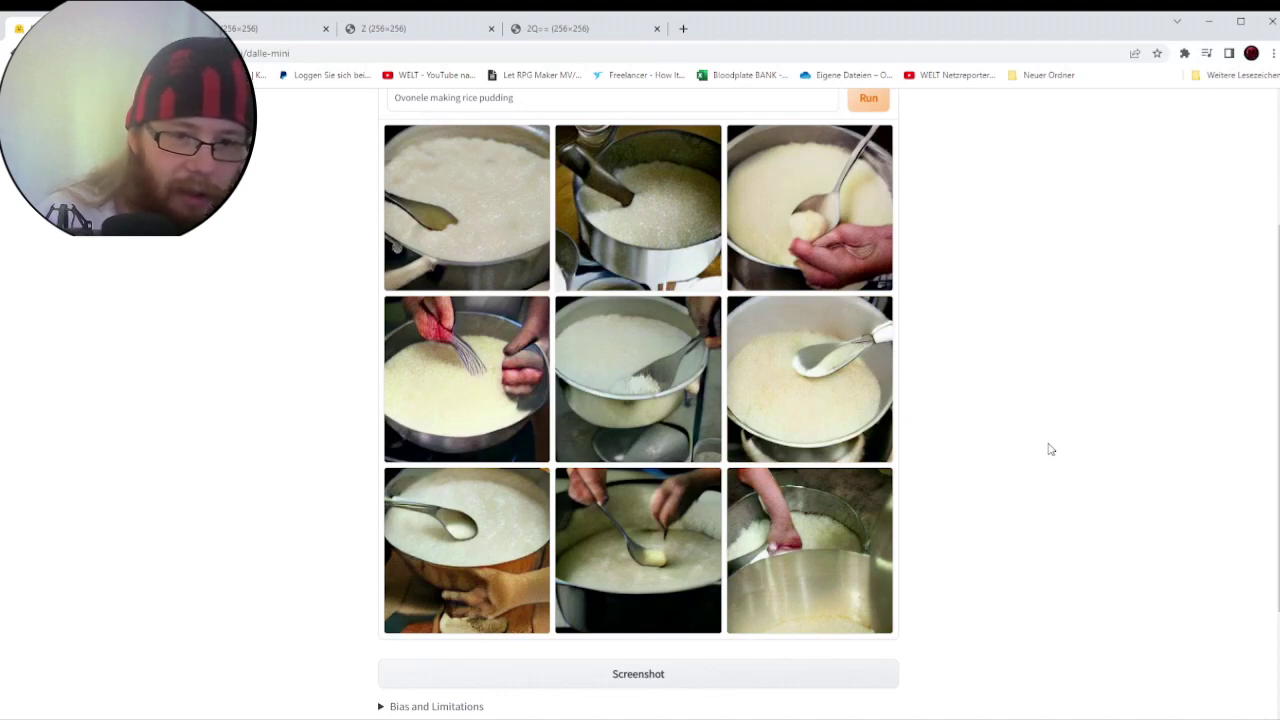
{"action": "scroll", "coordinate": [1049, 449], "scroll_direction": "up", "scroll_amount": 1}
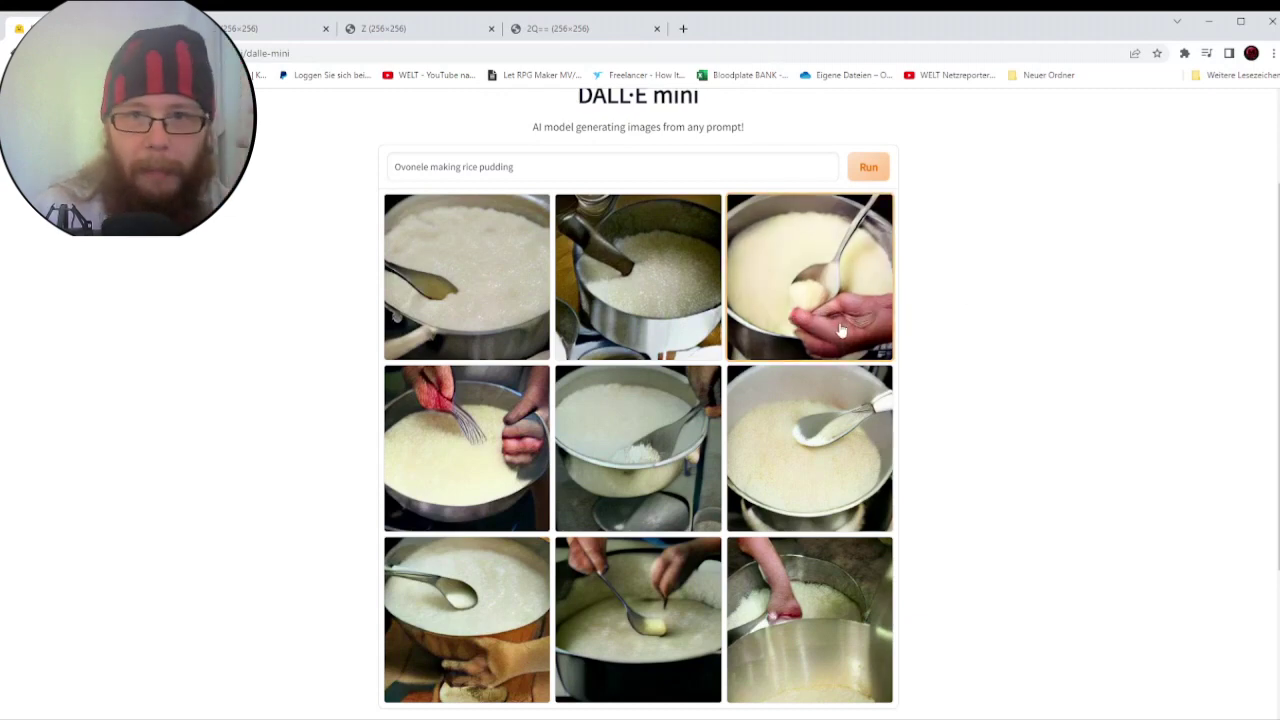
Replace the prompt with 'Pigman on the beach' and generate the images
{"action": "triple_click", "coordinate": [580, 162]}
{"action": "type", "text": "Pigman"}
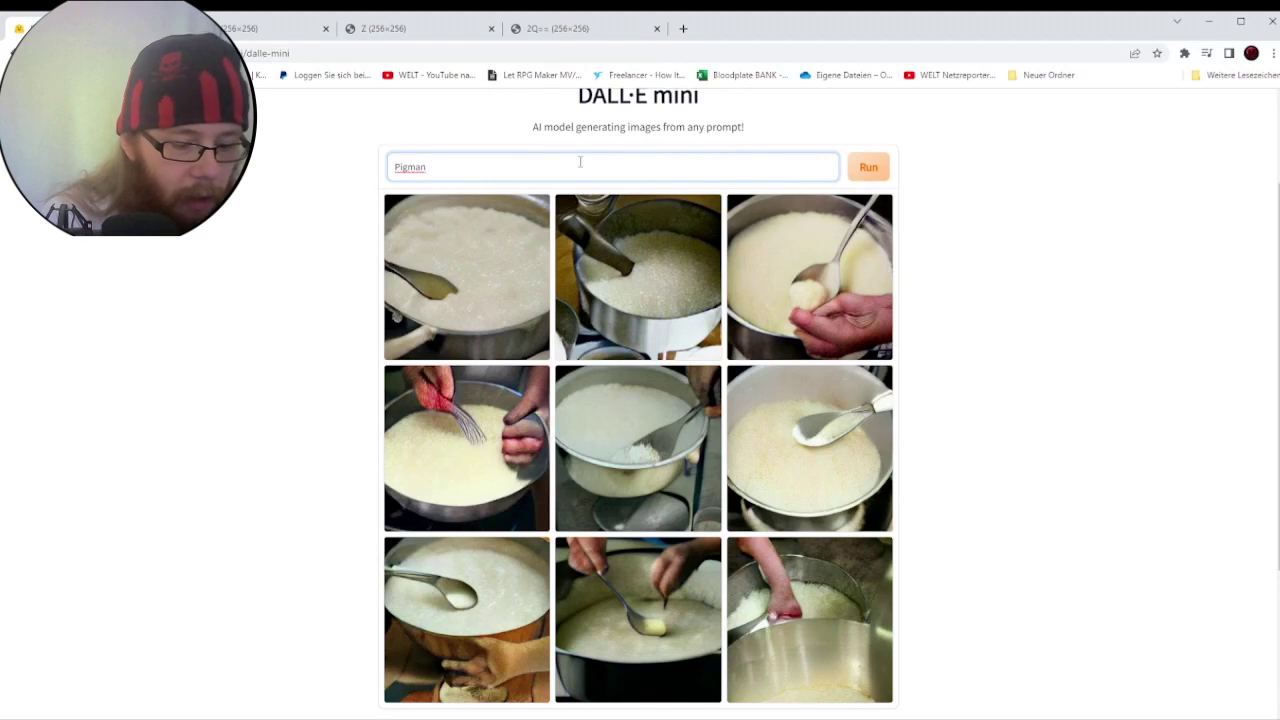
{"action": "type", "text": " on the beach"}
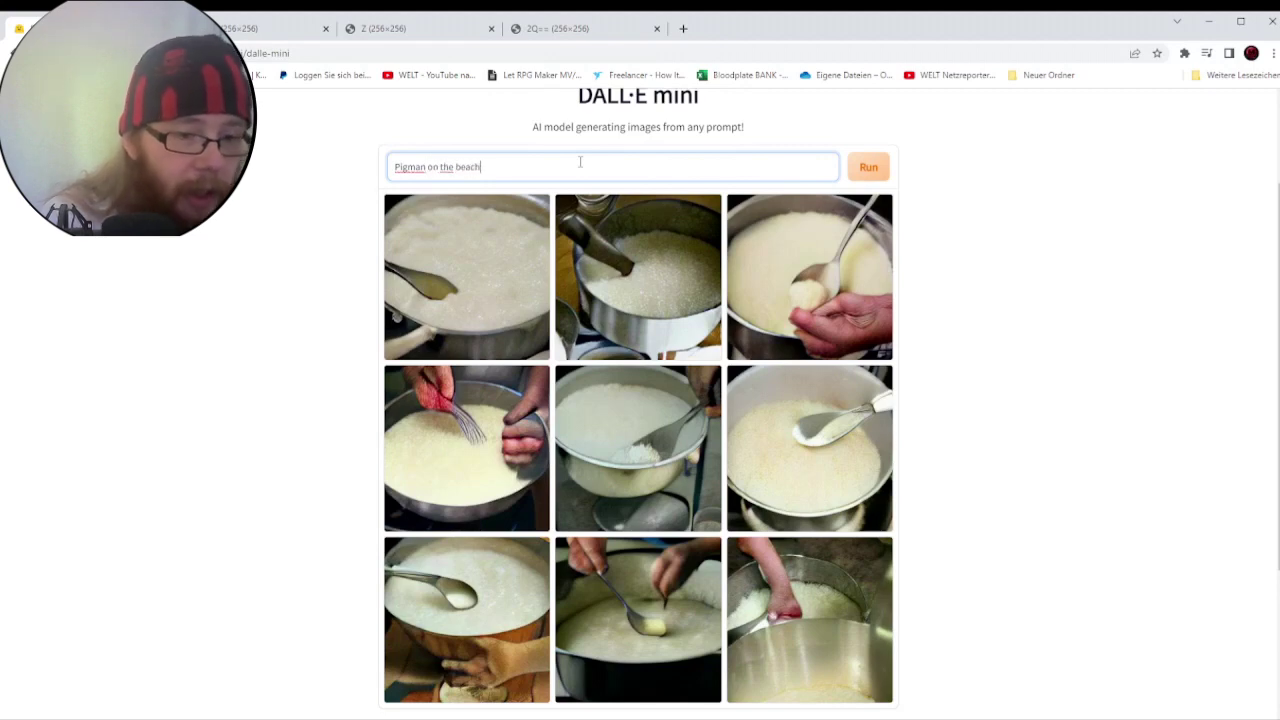
{"action": "left_click", "coordinate": [872, 178]}
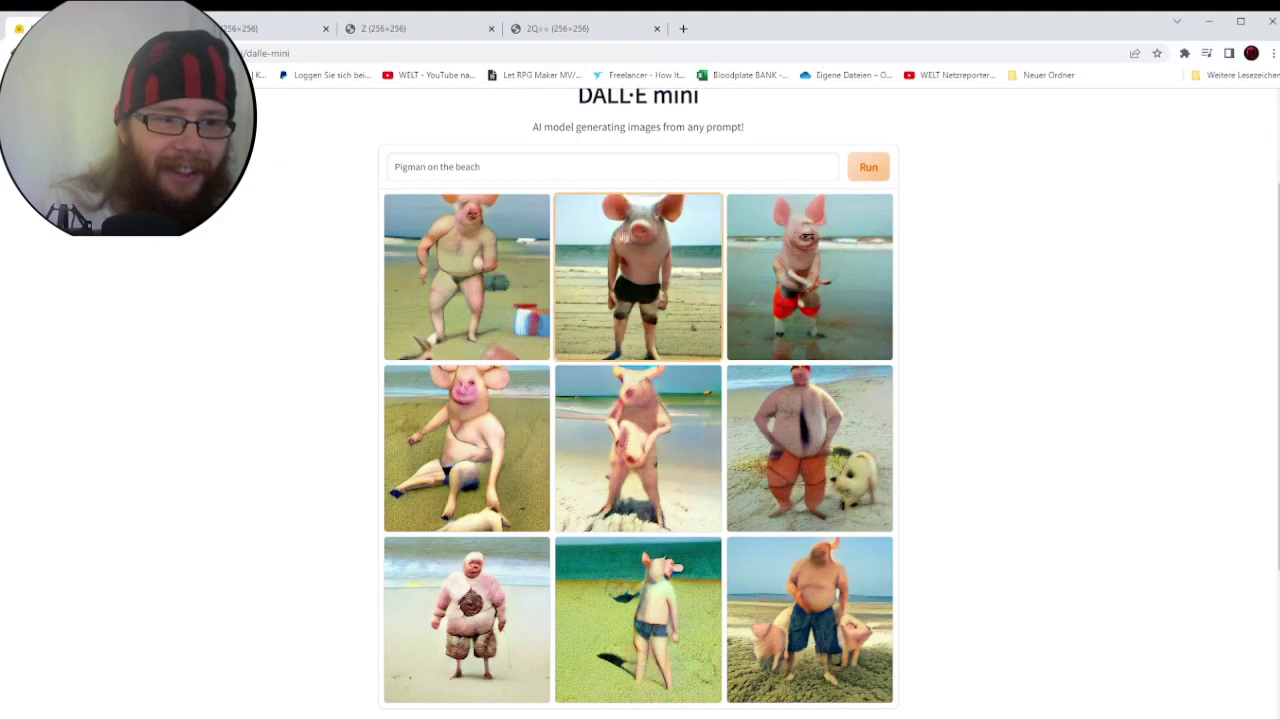
Scroll through the nine pigman results, then select the whole prompt for replacement
{"action": "scroll", "coordinate": [1013, 270], "scroll_direction": "down", "scroll_amount": 2}
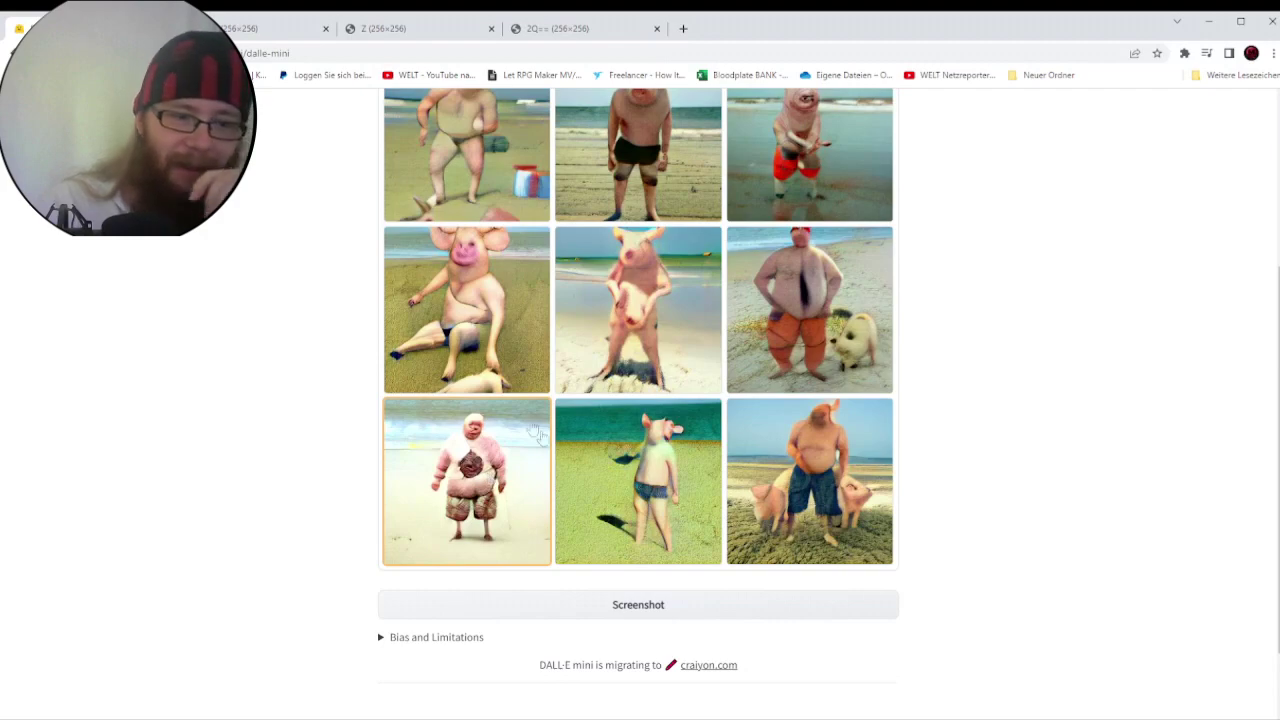
{"action": "scroll", "coordinate": [505, 540], "scroll_direction": "up", "scroll_amount": 2}
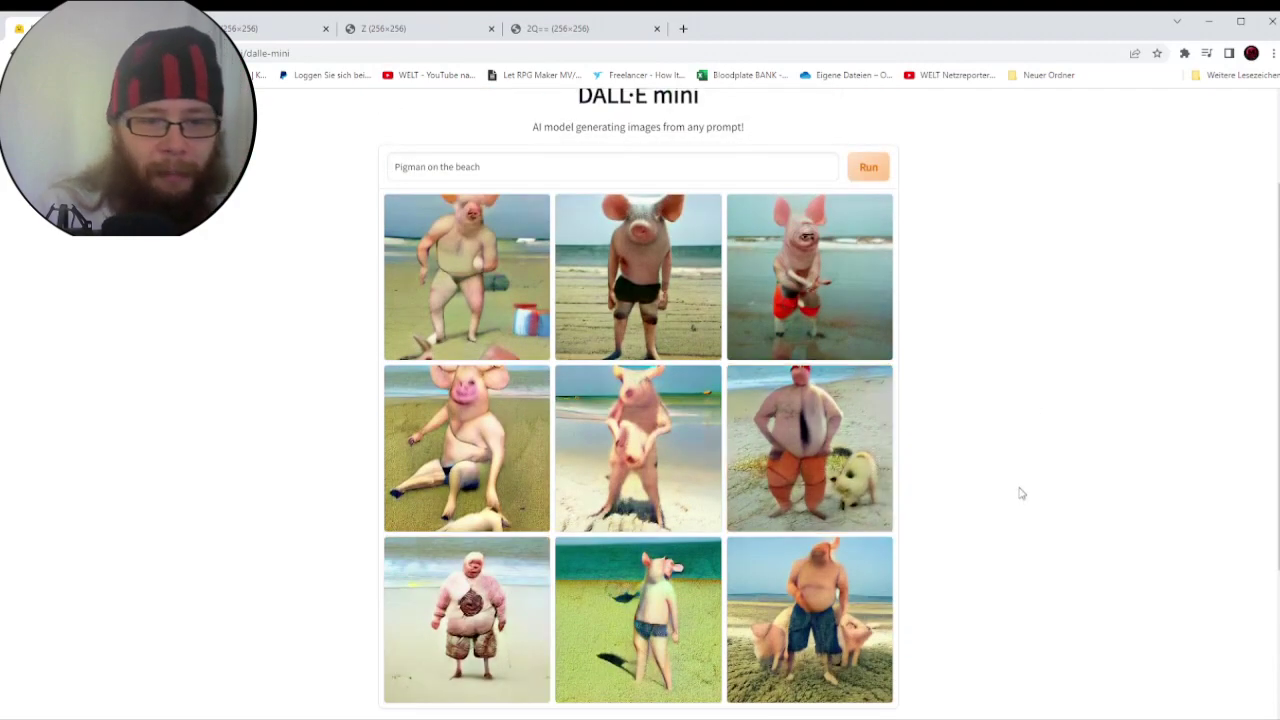
{"action": "scroll", "coordinate": [1020, 495], "scroll_direction": "up", "scroll_amount": 3}
{"action": "scroll", "coordinate": [1016, 511], "scroll_direction": "down", "scroll_amount": 1}
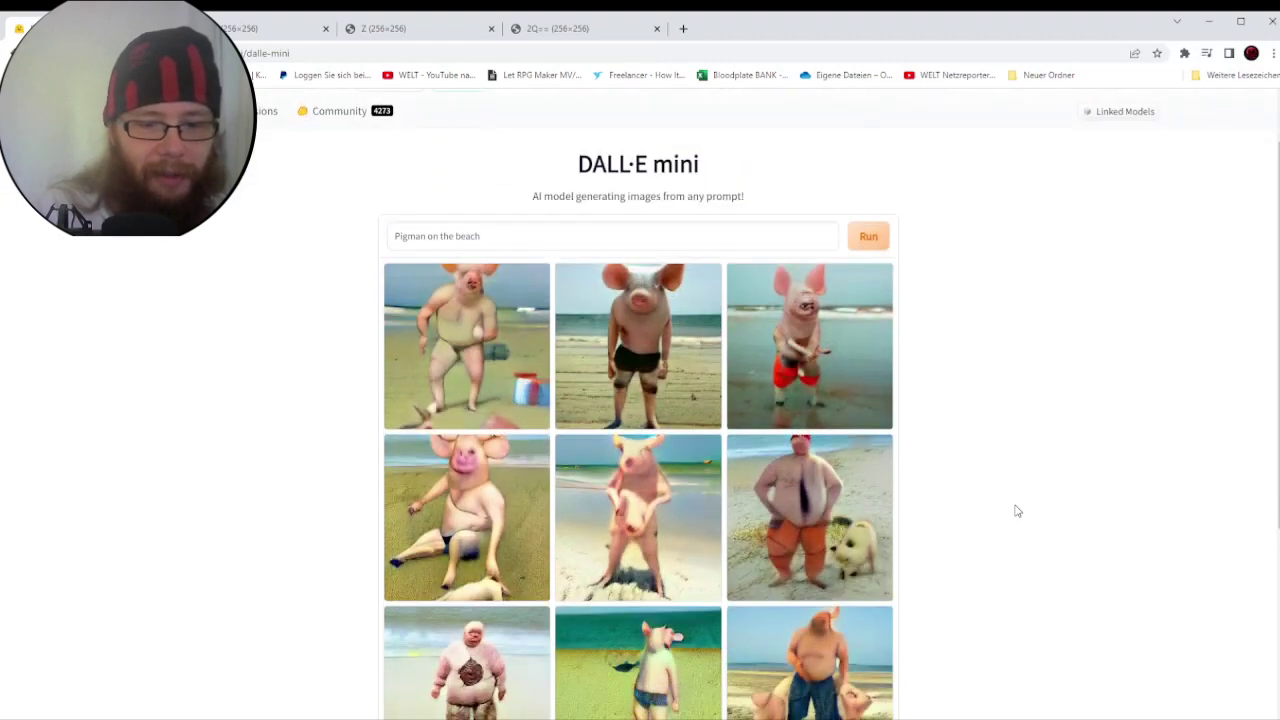
{"action": "scroll", "coordinate": [1016, 511], "scroll_direction": "down", "scroll_amount": 1}
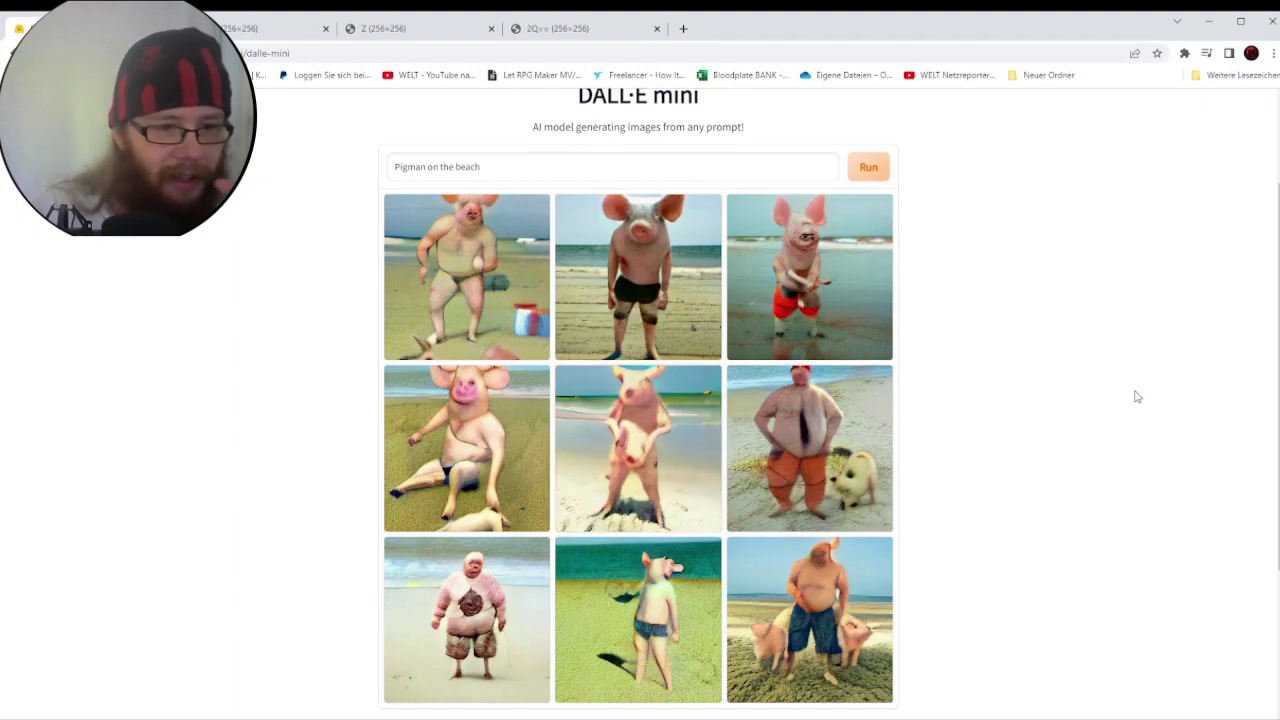
{"action": "scroll", "coordinate": [1105, 452], "scroll_direction": "up", "scroll_amount": 2}
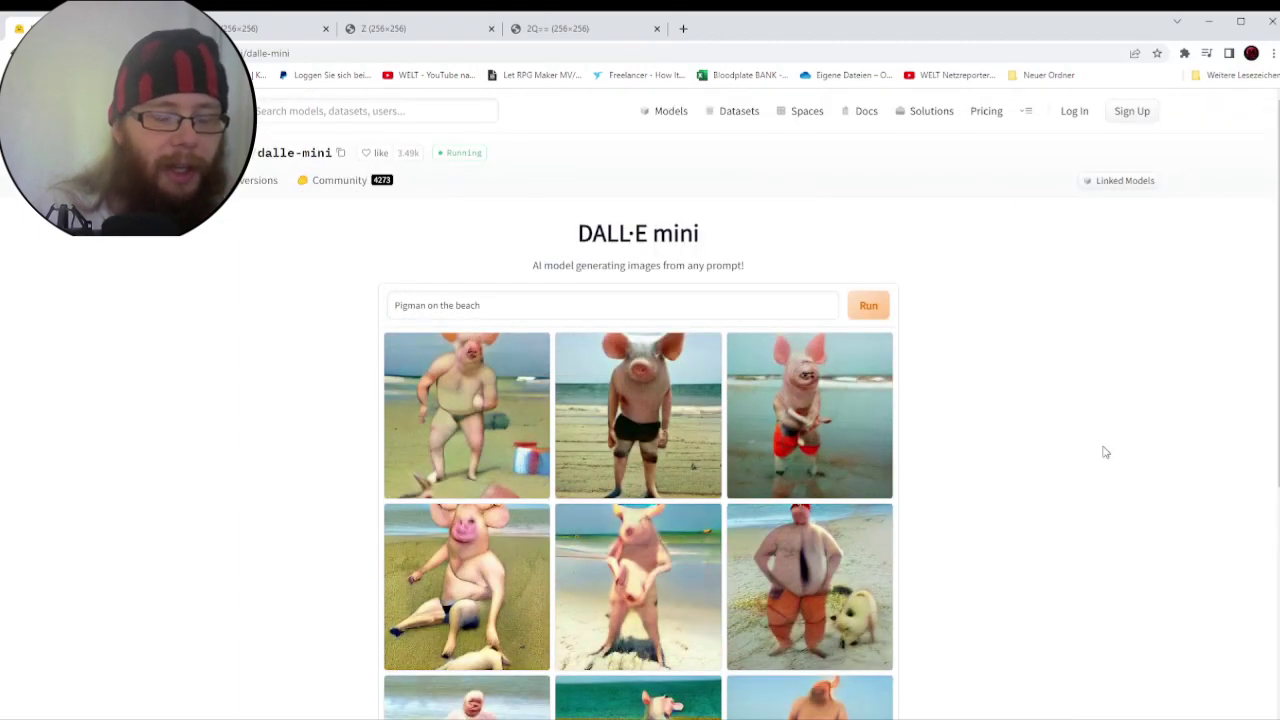
{"action": "left_click", "coordinate": [523, 302]}
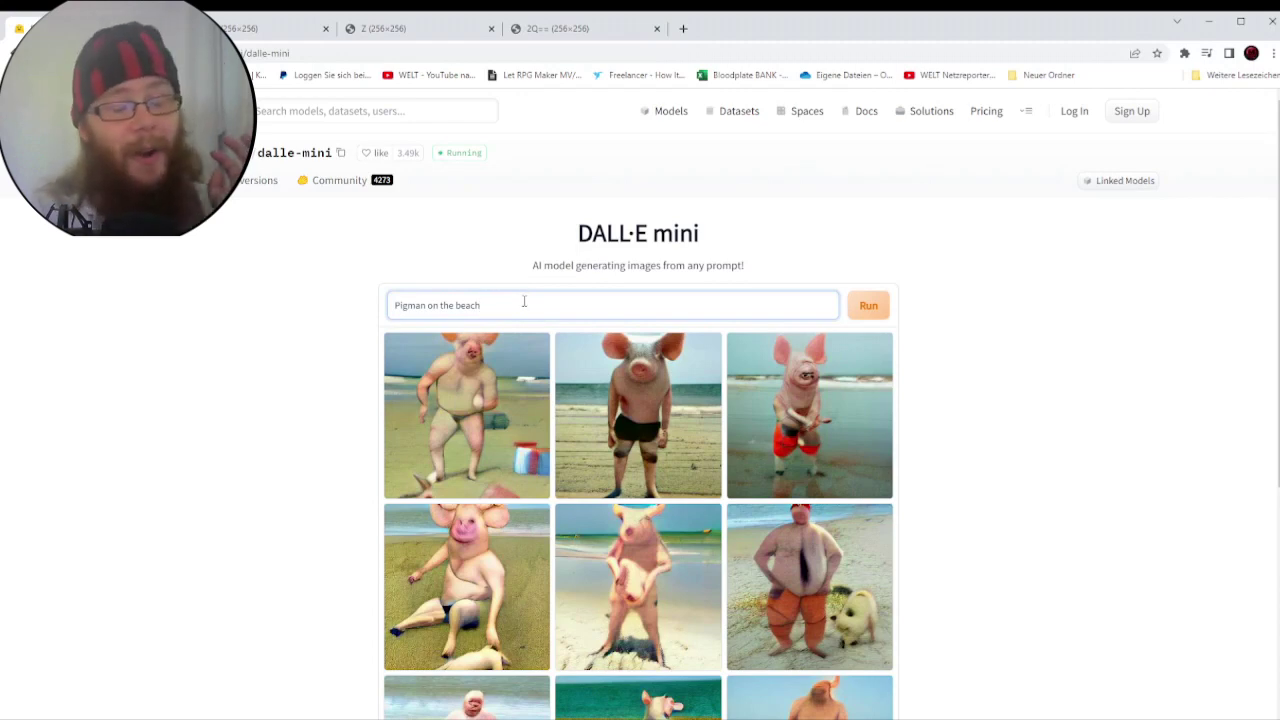
{"action": "triple_click", "coordinate": [523, 301]}
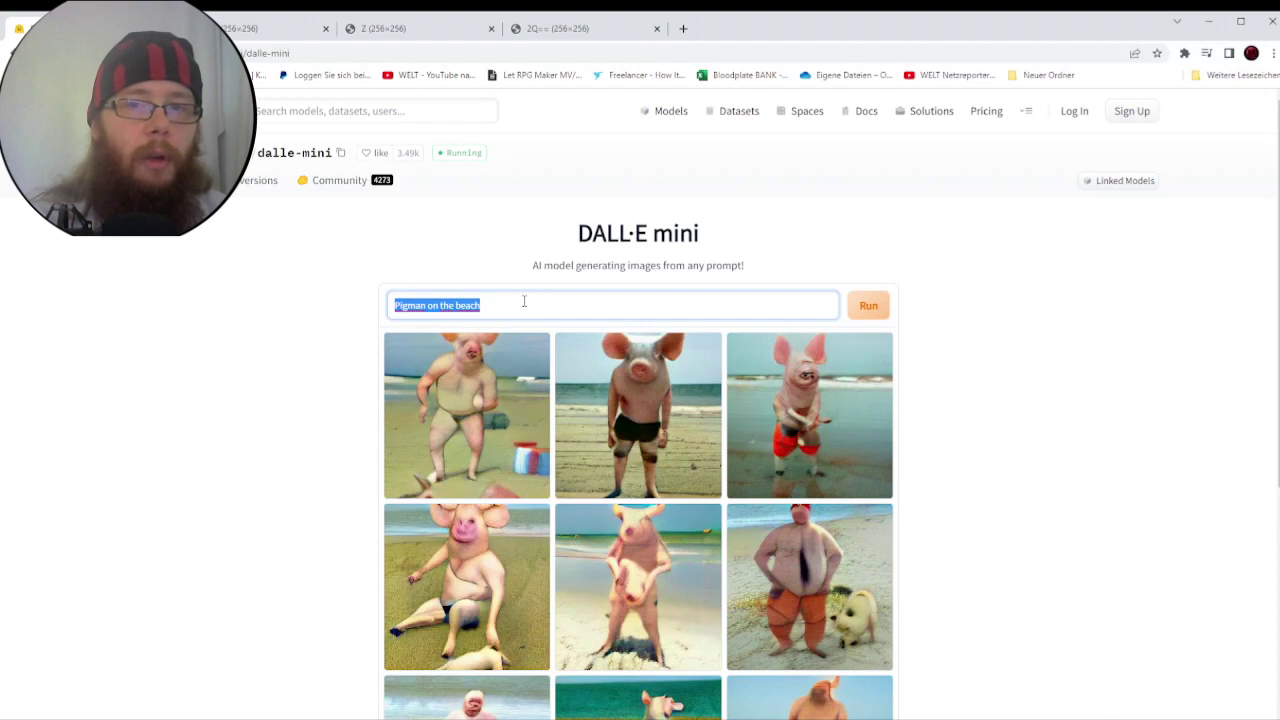
Generate images for a named Moonlightbeast waving, browse them, and enlarge the winged lion
{"action": "type", "text": "Eshko"}
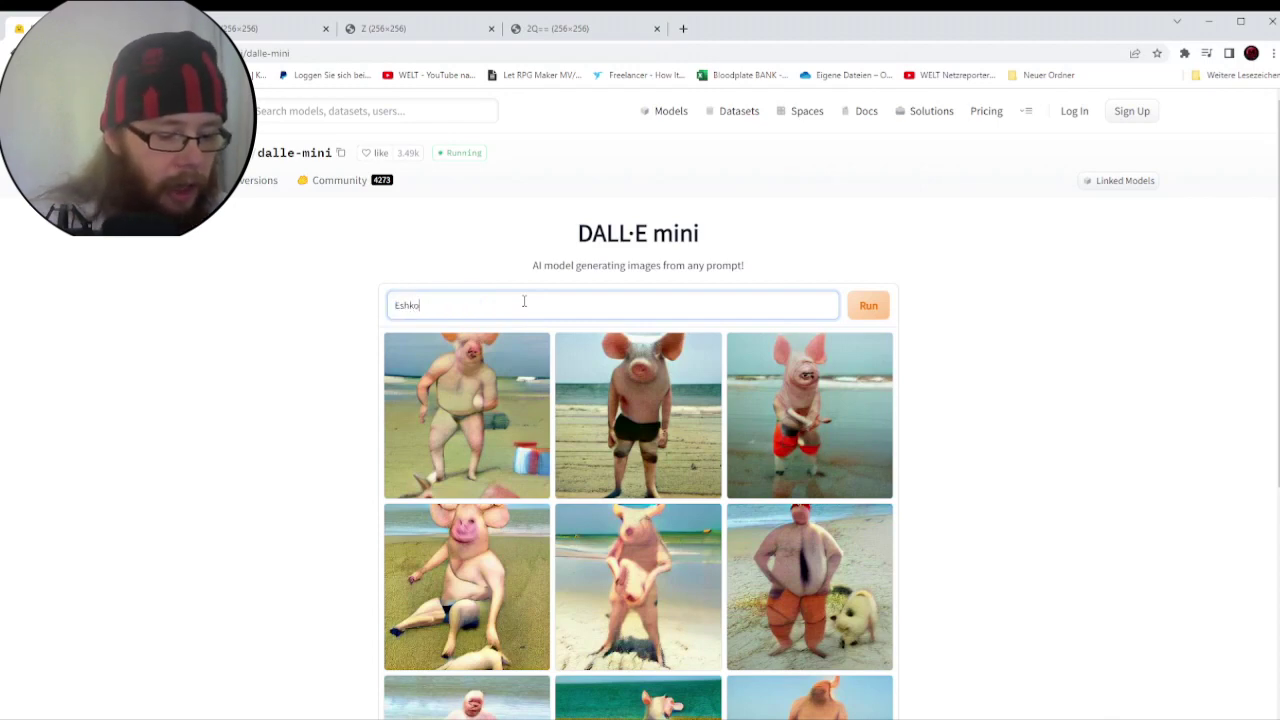
{"action": "type", "text": "va Moonlig"}
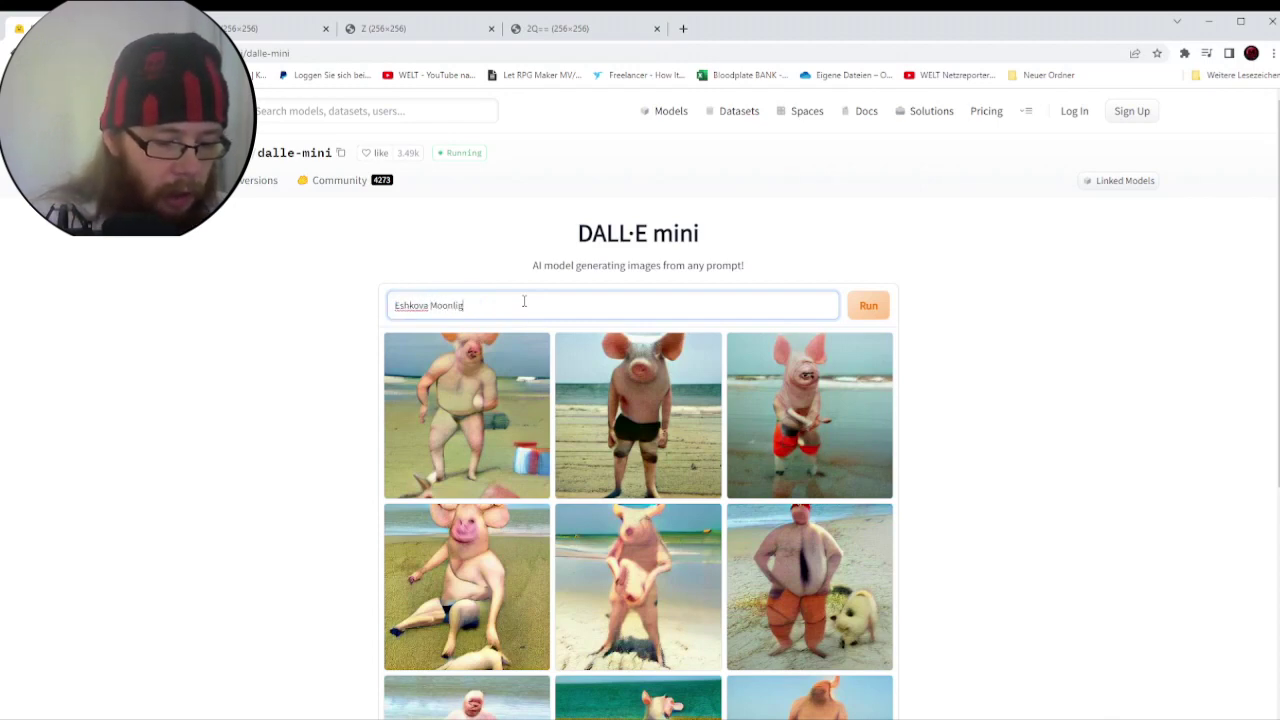
{"action": "type", "text": "htbeast wa"}
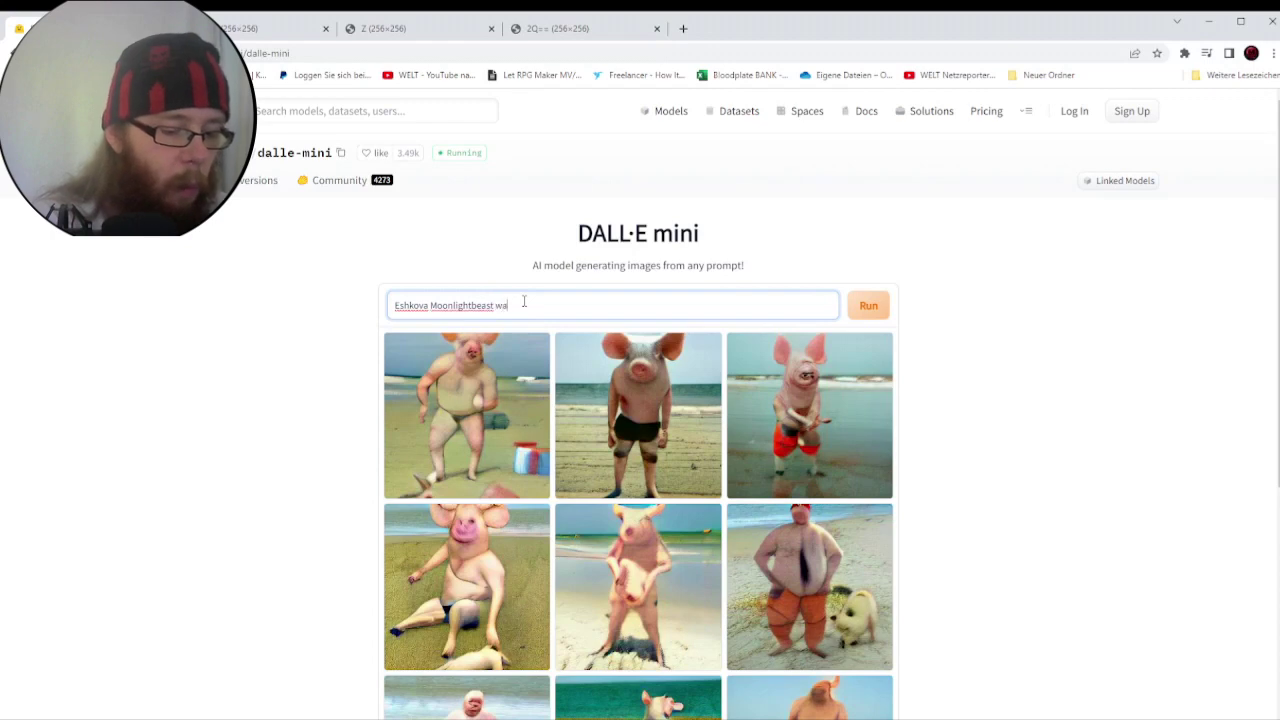
{"action": "type", "text": "ving"}
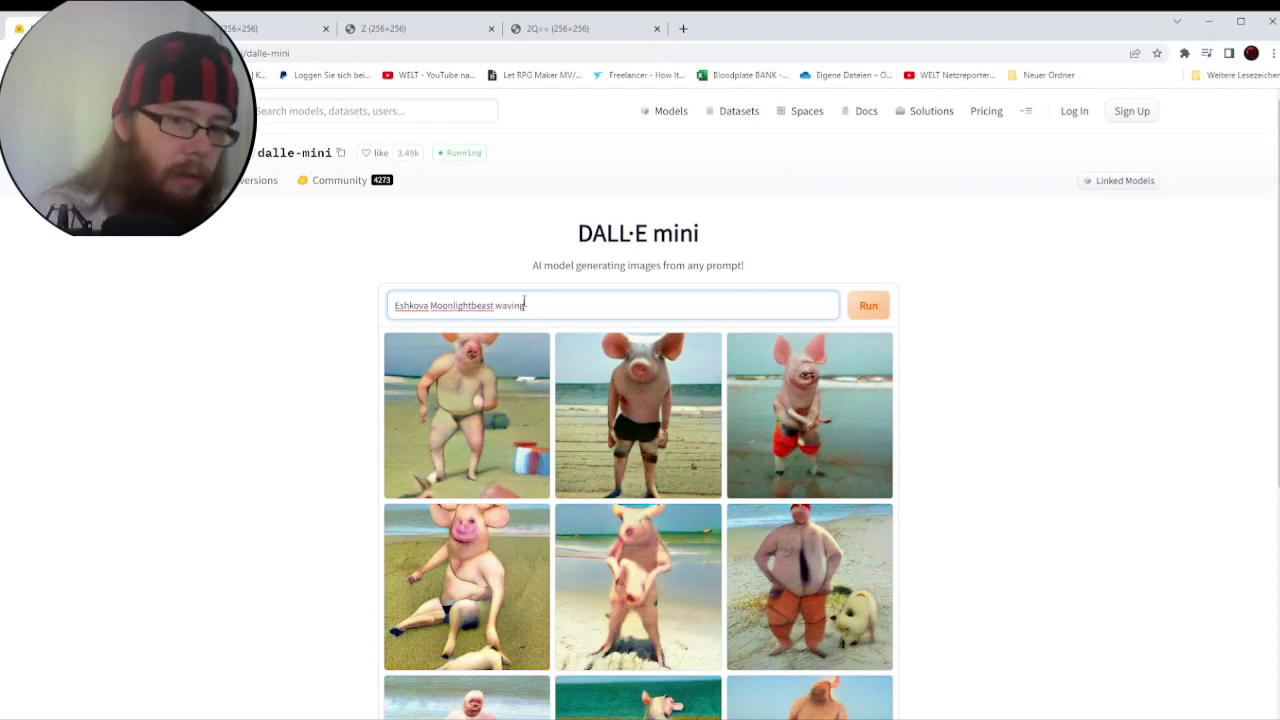
{"action": "left_click", "coordinate": [868, 305]}
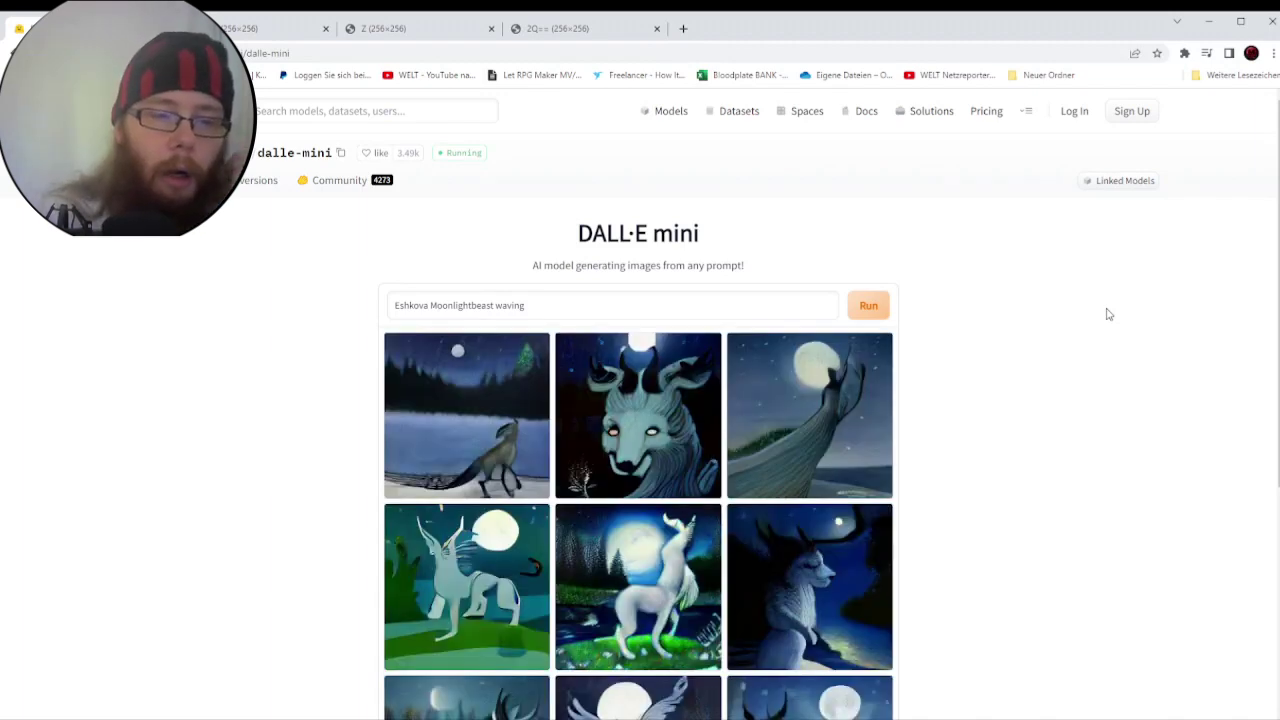
{"action": "scroll", "coordinate": [1107, 314], "scroll_direction": "down", "scroll_amount": 2}
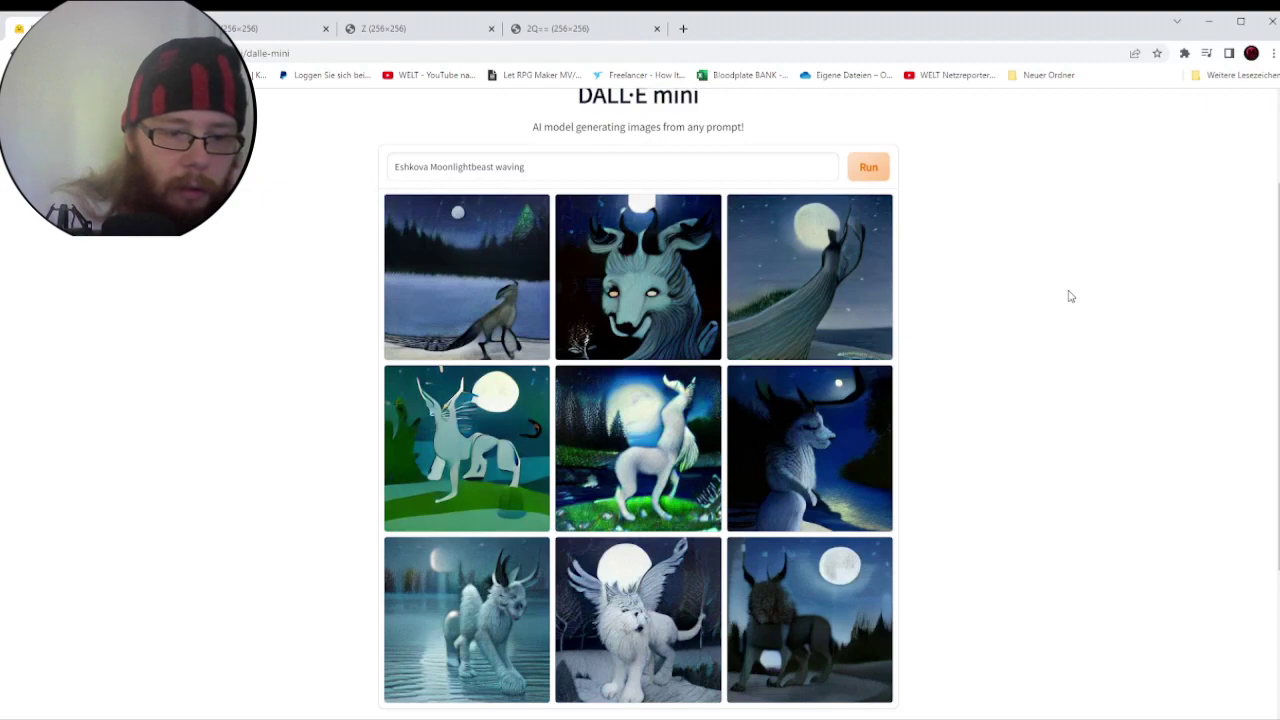
{"action": "scroll", "coordinate": [1068, 296], "scroll_direction": "down", "scroll_amount": 1}
{"action": "scroll", "coordinate": [1068, 296], "scroll_direction": "up", "scroll_amount": 1}
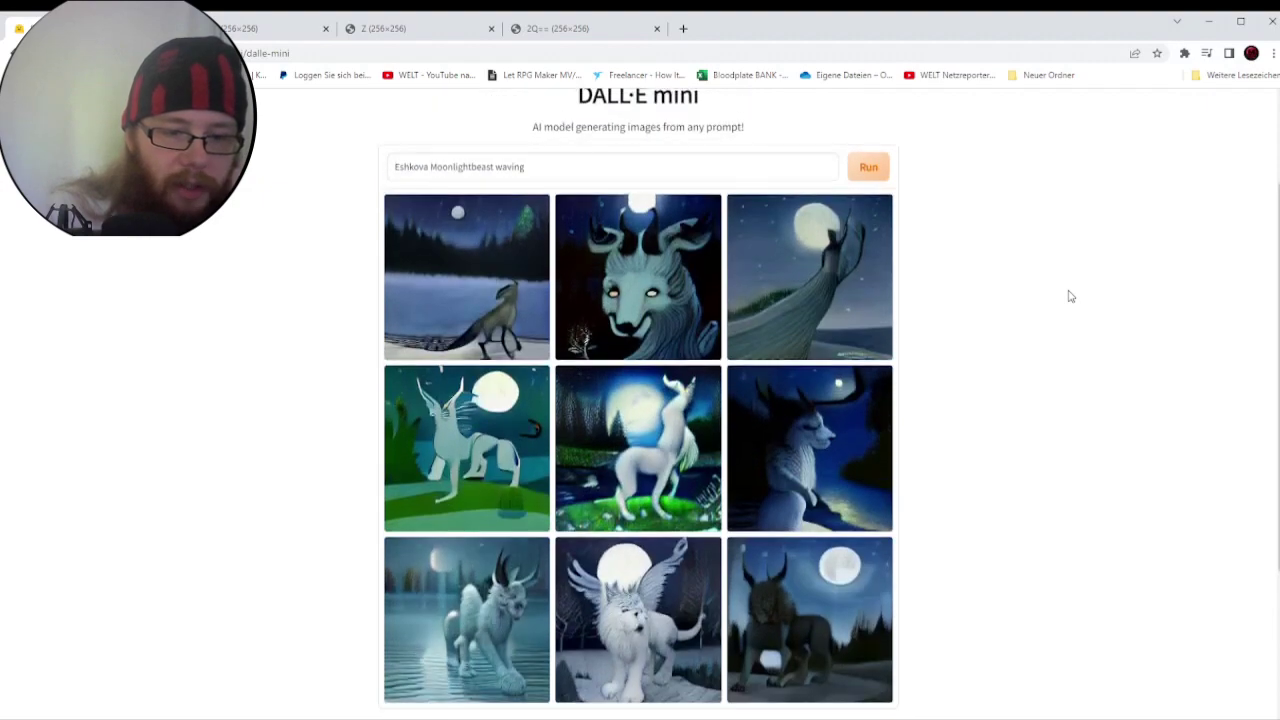
{"action": "scroll", "coordinate": [1068, 296], "scroll_direction": "down", "scroll_amount": 2}
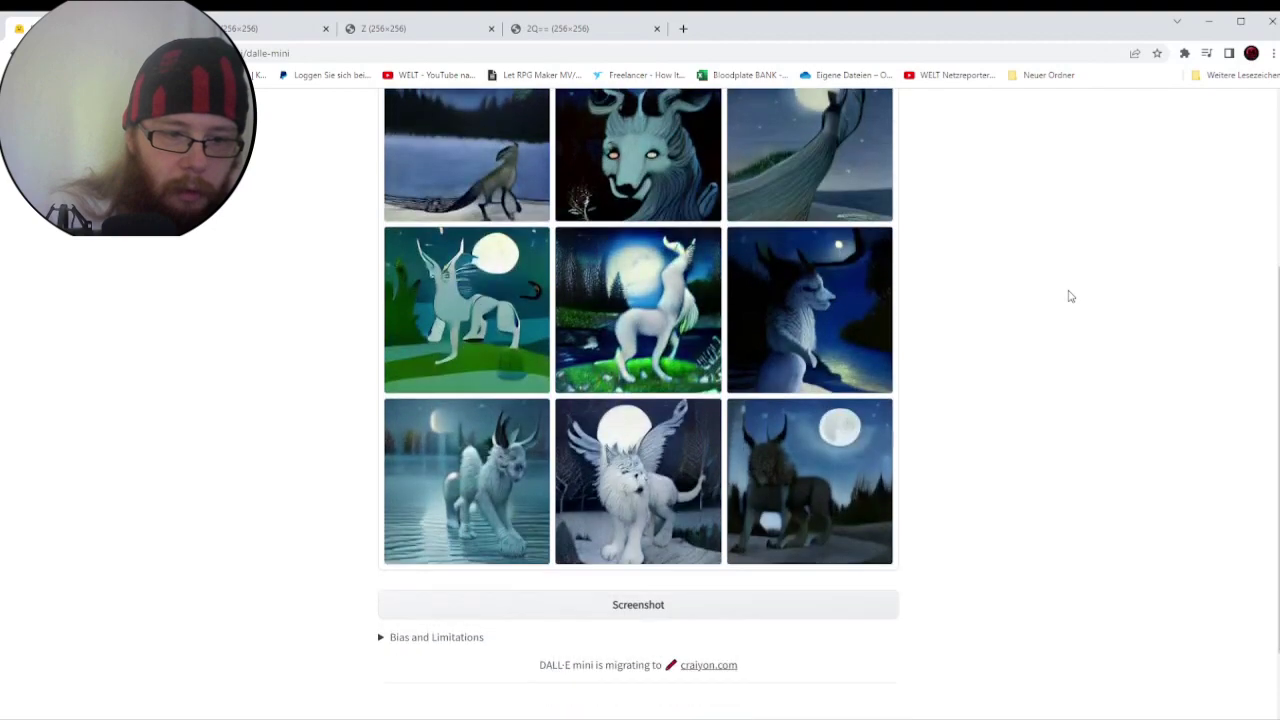
{"action": "scroll", "coordinate": [1068, 296], "scroll_direction": "up", "scroll_amount": 2}
{"action": "scroll", "coordinate": [1068, 296], "scroll_direction": "down", "scroll_amount": 1}
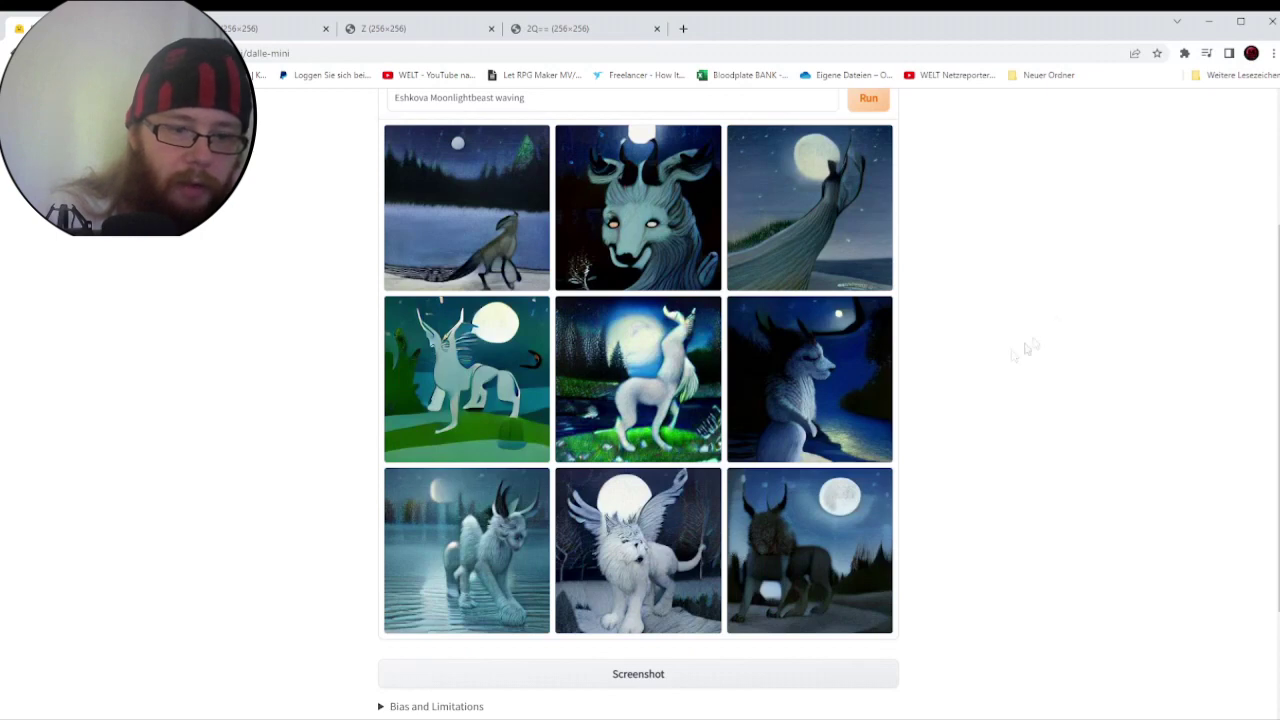
{"action": "left_click", "coordinate": [633, 518]}
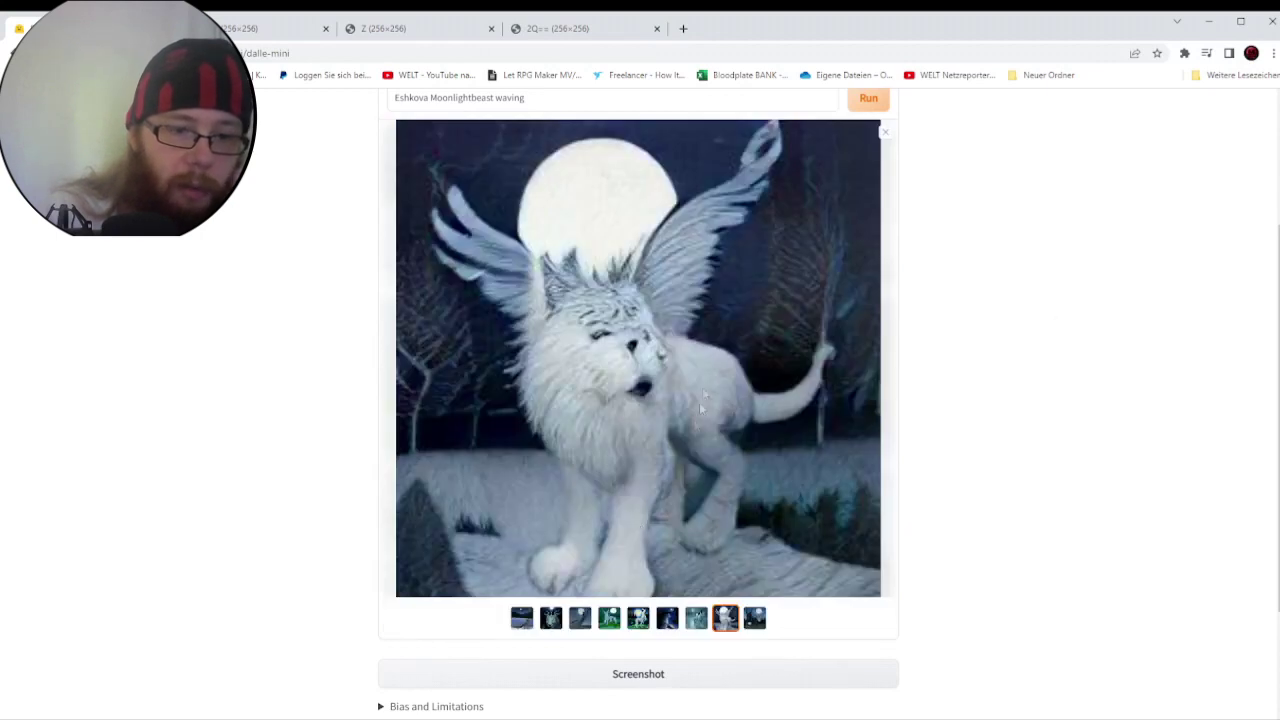
Open the winged lion in a new tab and view the lynx, water, dark, unicorn and winged images
{"action": "middle_click", "coordinate": [729, 337]}
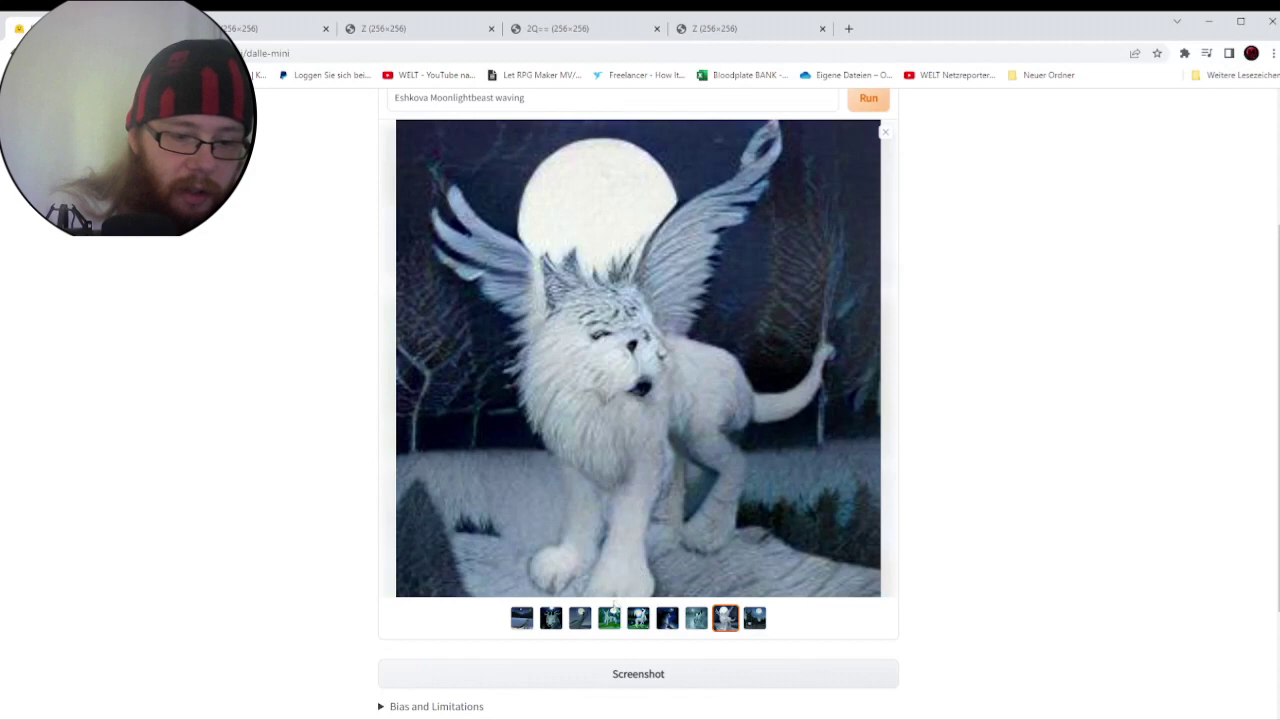
{"action": "left_click", "coordinate": [754, 618]}
{"action": "left_click", "coordinate": [698, 620]}
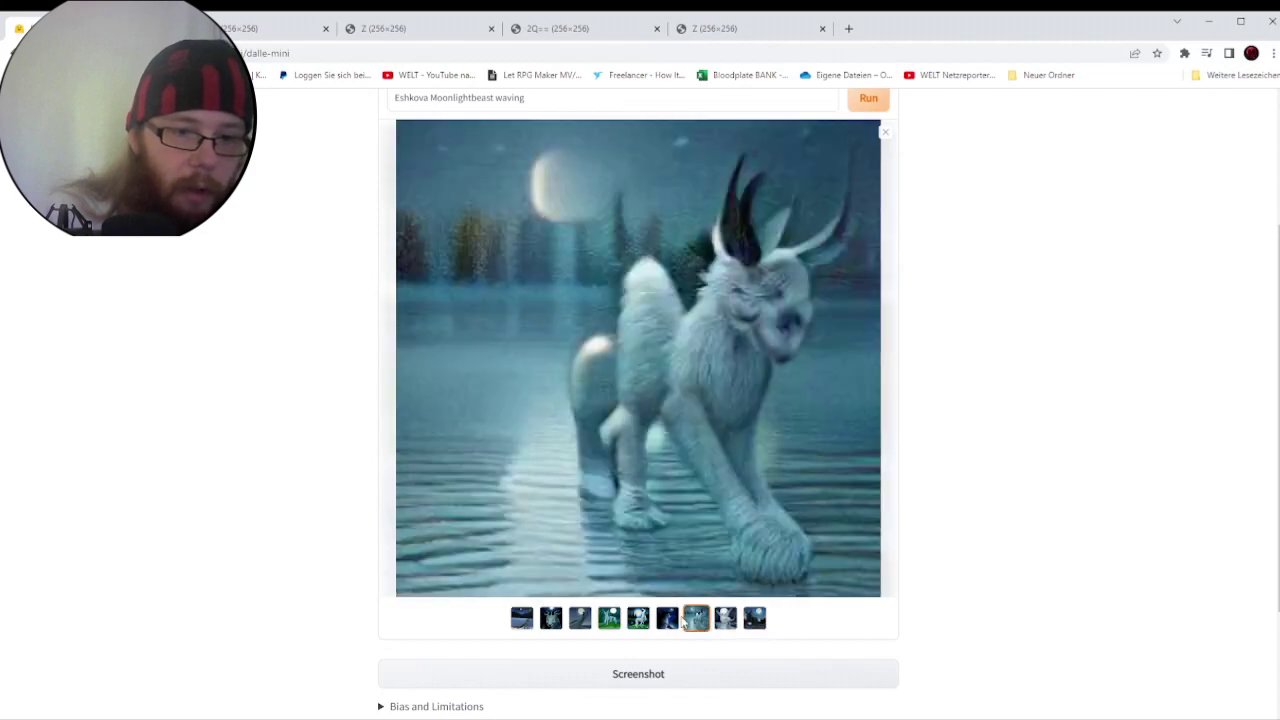
{"action": "left_click", "coordinate": [666, 620]}
{"action": "left_click", "coordinate": [637, 620]}
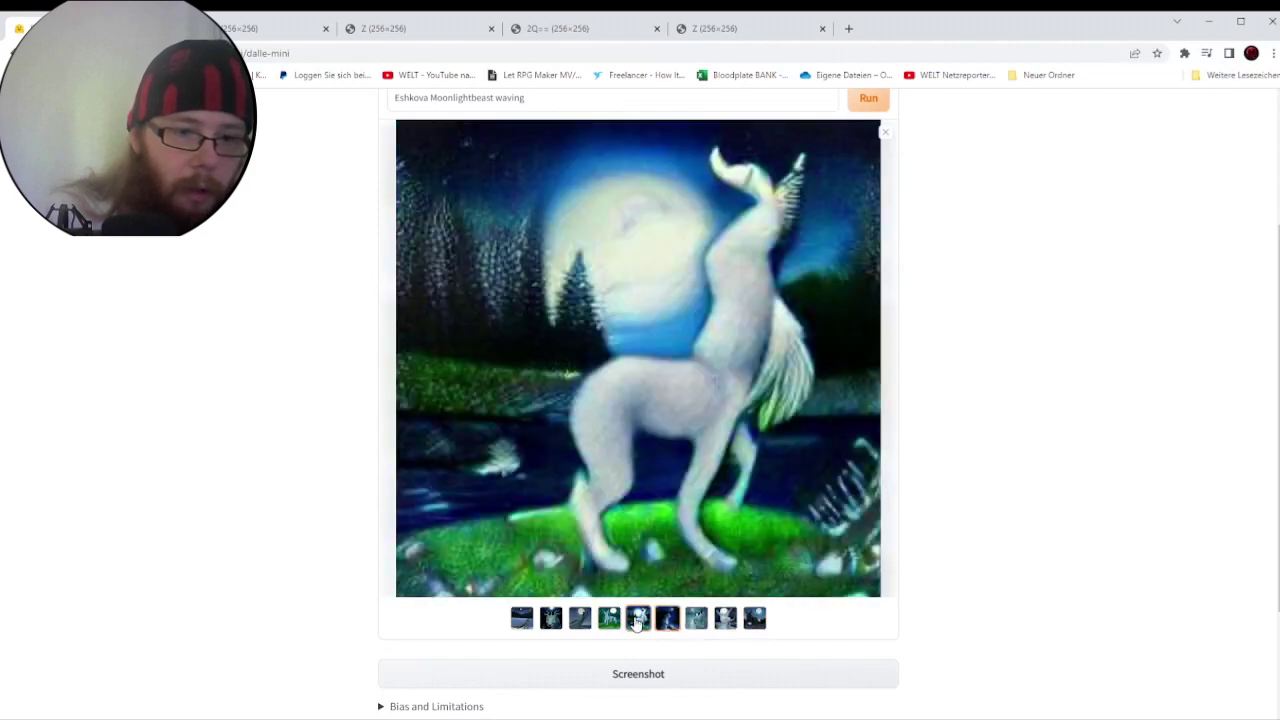
{"action": "left_click", "coordinate": [609, 620]}
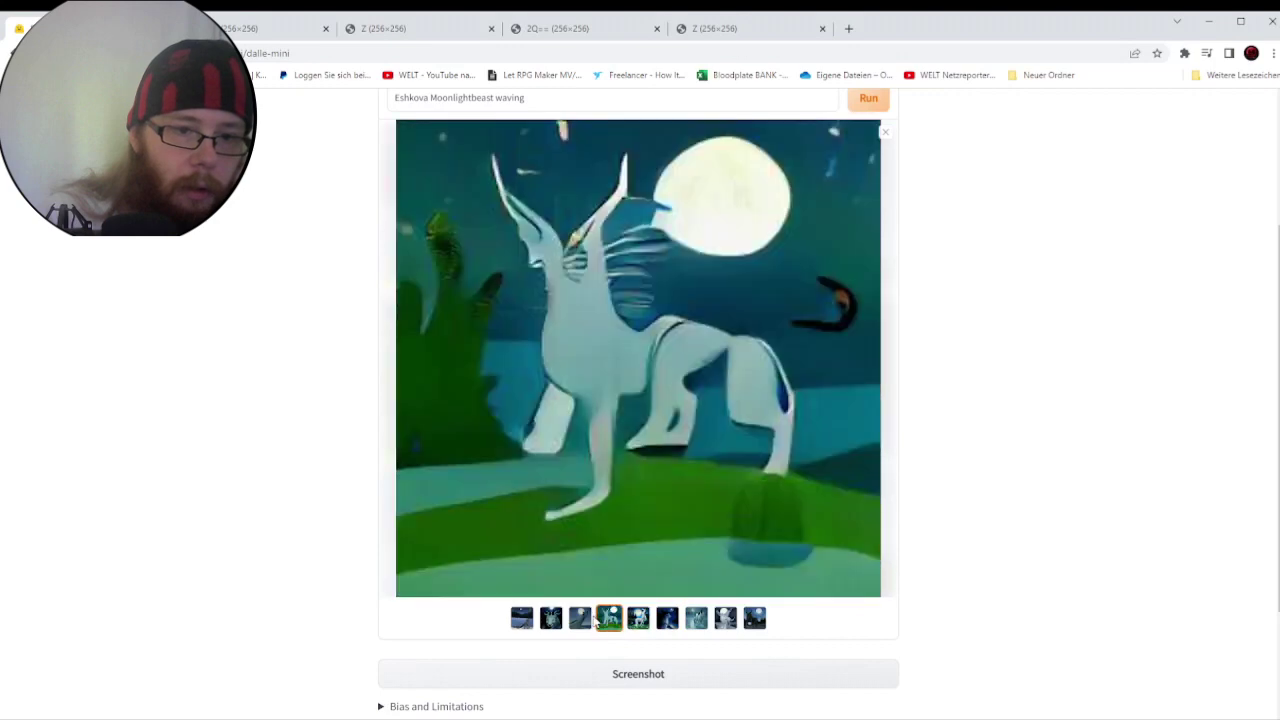
View the cloaked, horned and wolf images, close the preview, and select 'Moonlightbeast waving'
{"action": "left_click", "coordinate": [581, 619]}
{"action": "left_click", "coordinate": [551, 619]}
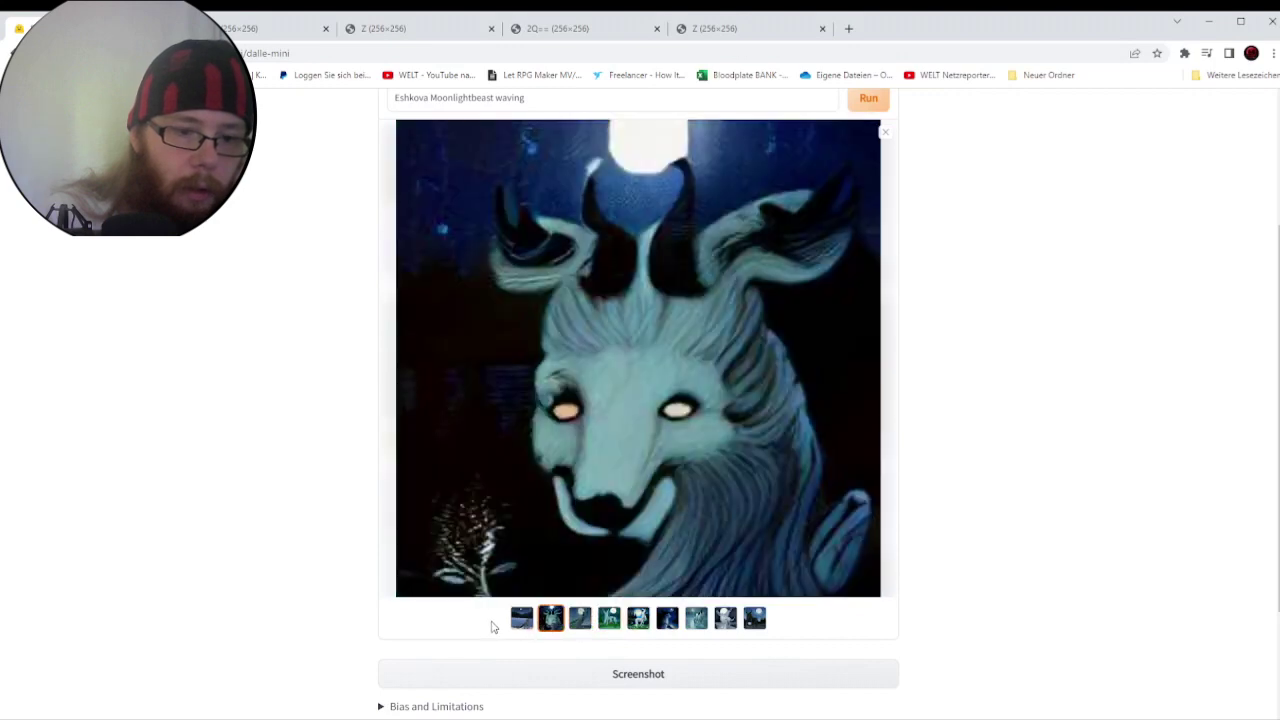
{"action": "left_click", "coordinate": [522, 619]}
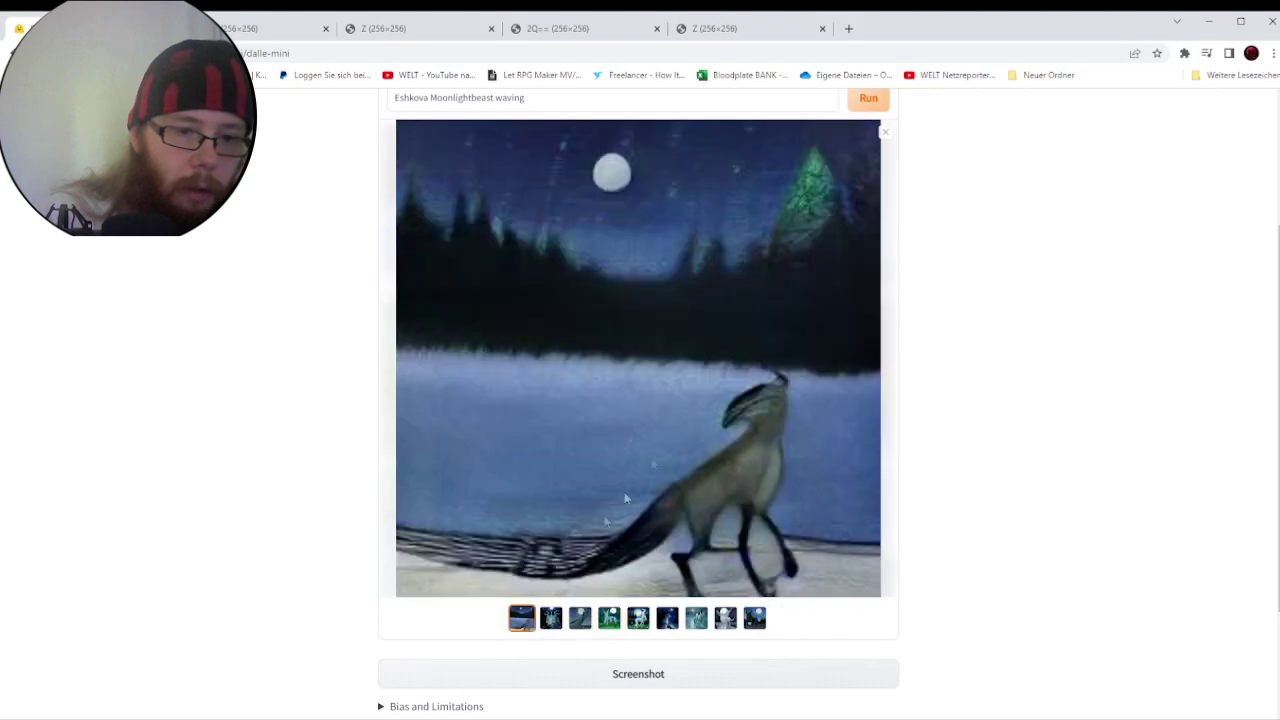
{"action": "left_click", "coordinate": [885, 132]}
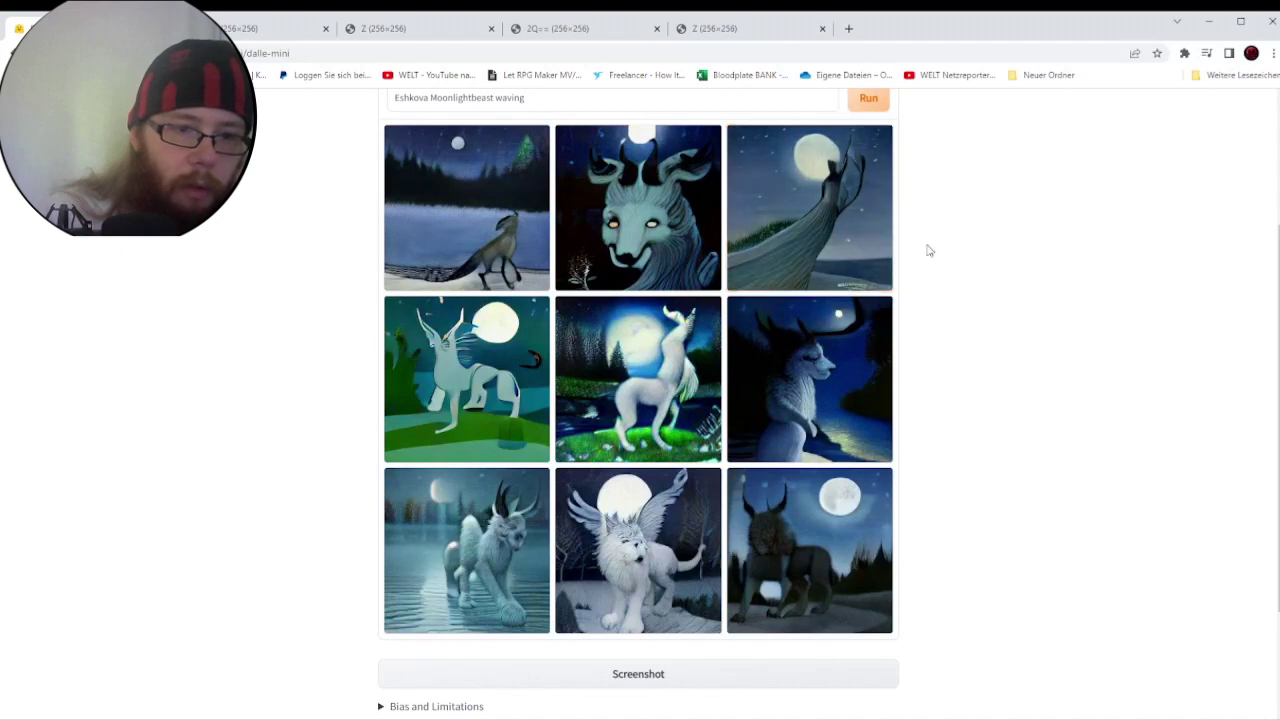
{"action": "scroll", "coordinate": [927, 250], "scroll_direction": "up", "scroll_amount": 3}
{"action": "left_click_drag", "start_coordinate": [543, 305], "coordinate": [429, 305]}
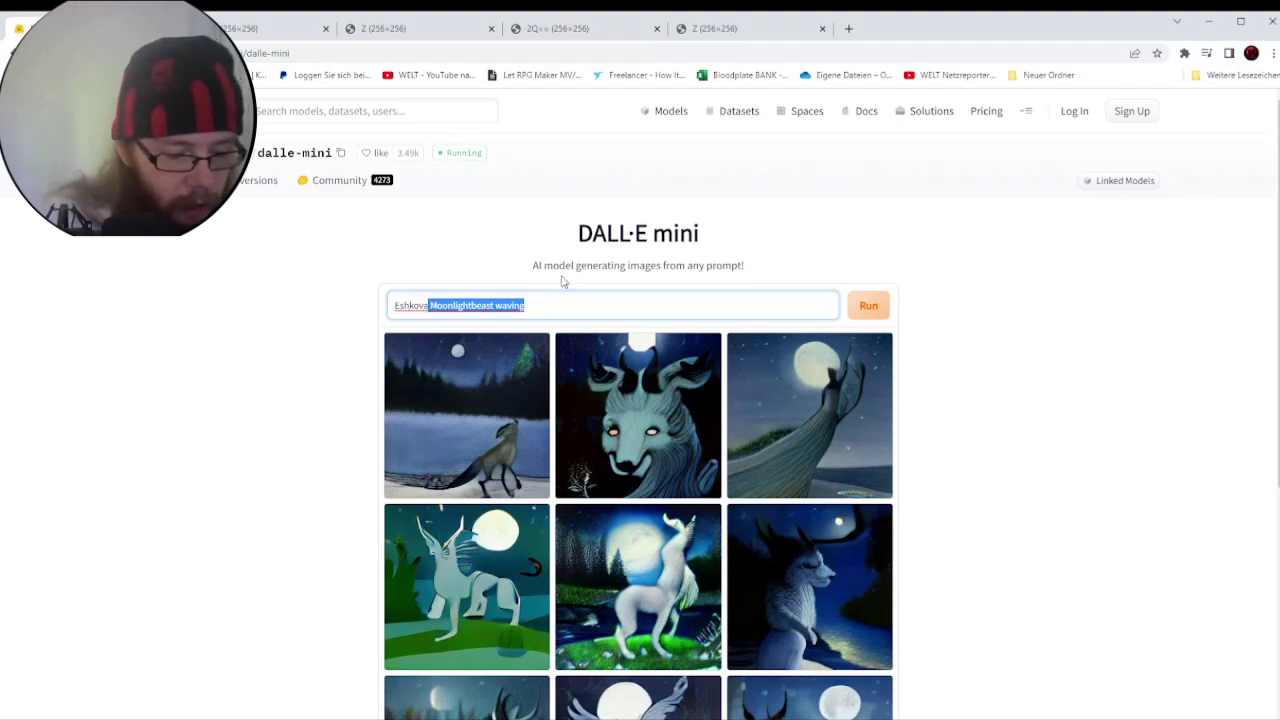
Replace the selected words with 'from Bloodmoon pictures' to get the gothic grid, then reselect the prompt
{"action": "type", "text": "from, blo"}
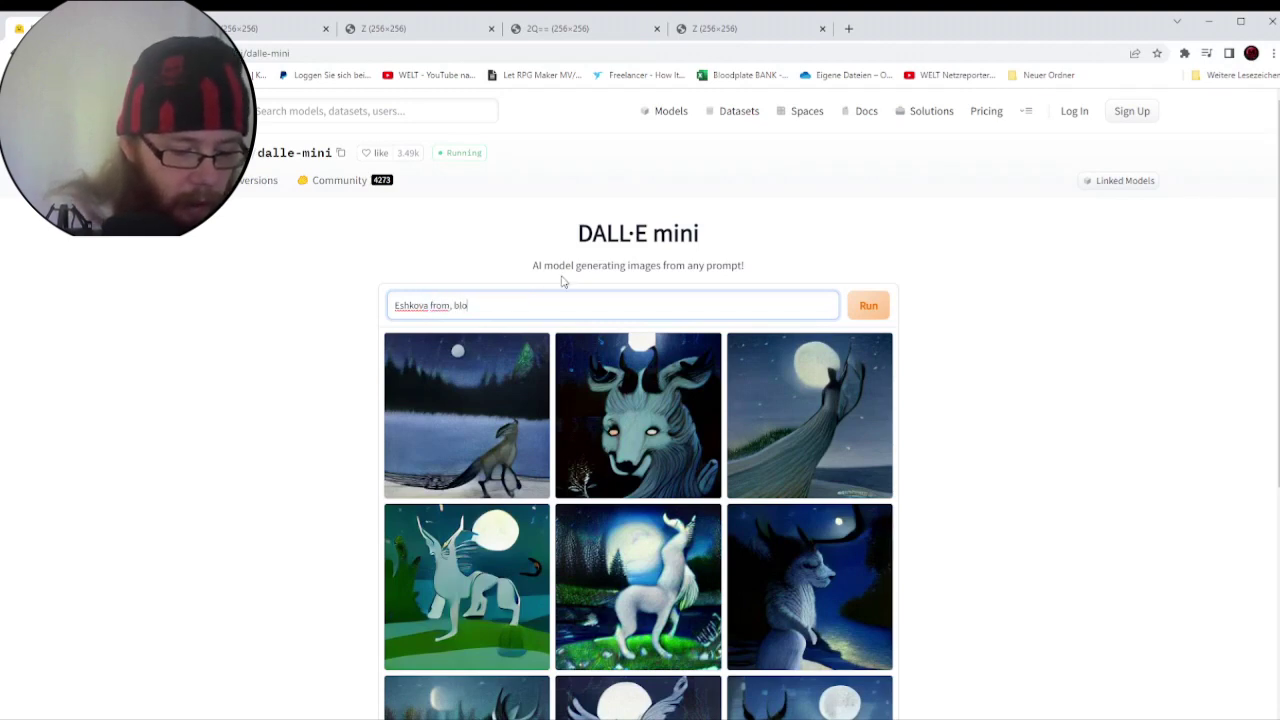
{"action": "type", "text": "odmoon"}
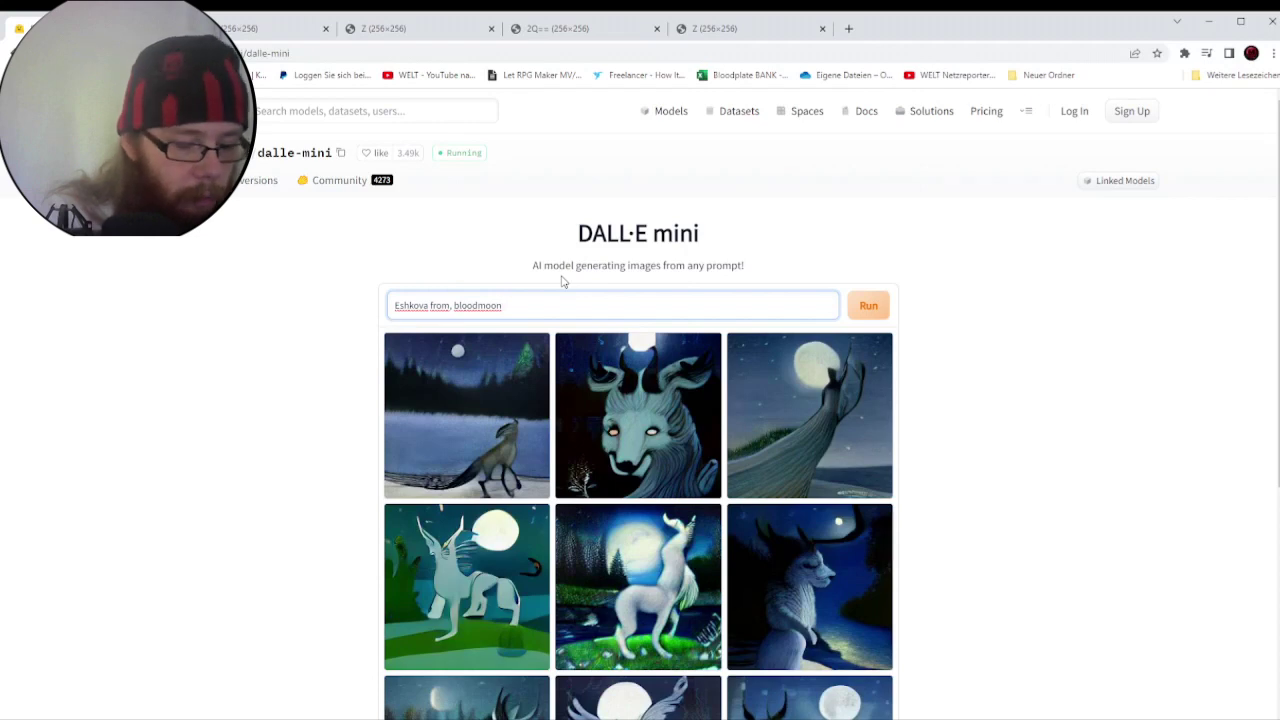
{"action": "type", "text": " pictures"}
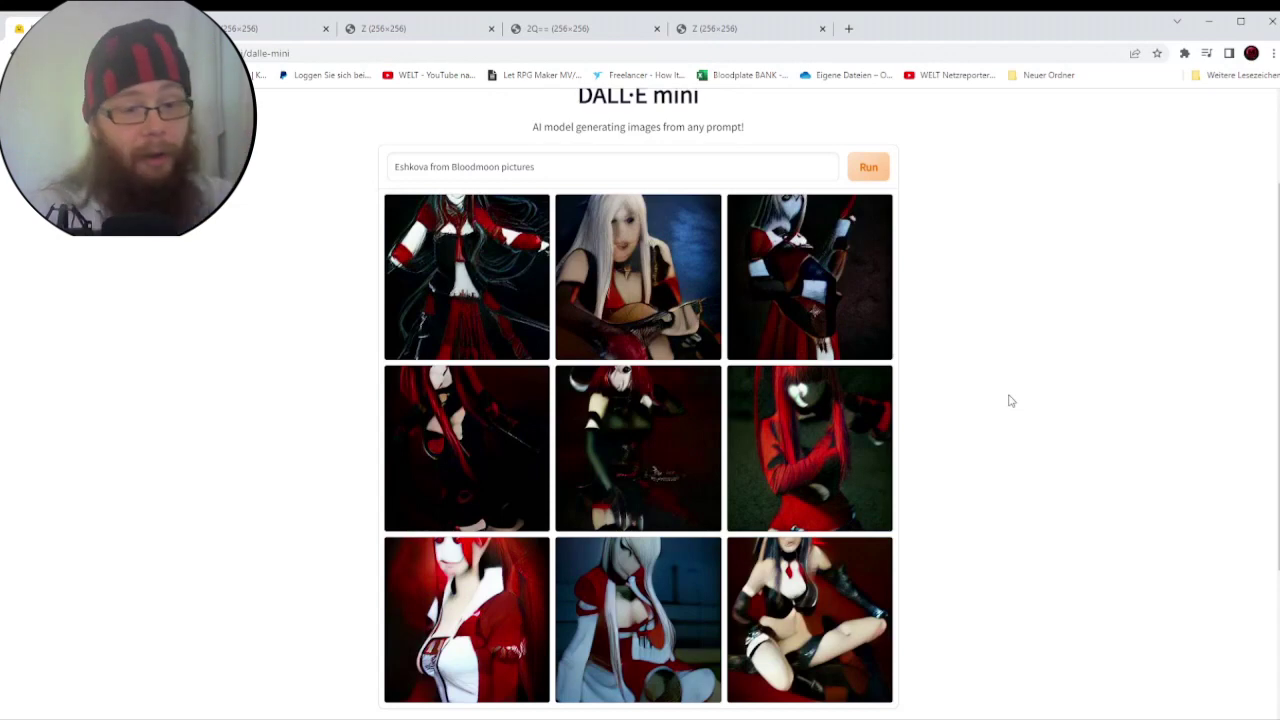
{"action": "scroll", "coordinate": [963, 423], "scroll_direction": "up", "scroll_amount": 2}
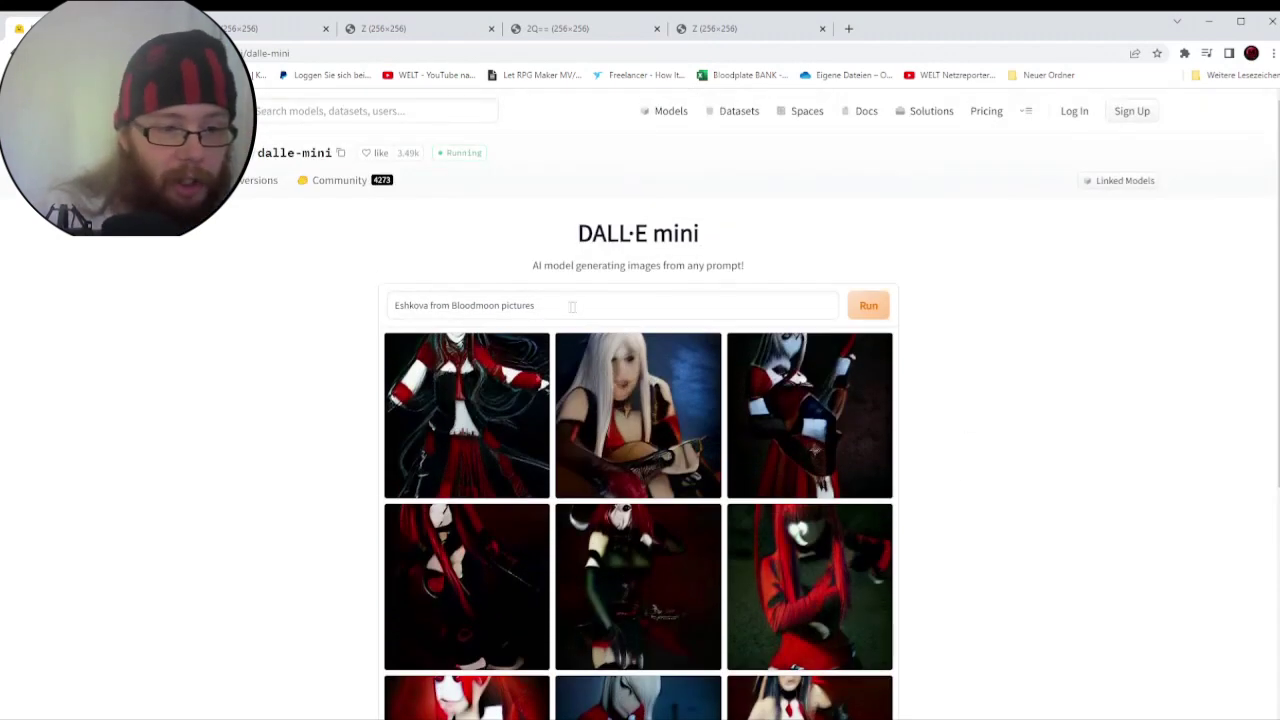
{"action": "left_click_drag", "start_coordinate": [562, 305], "coordinate": [392, 316]}
Generate nine images for a person's name plus 'pointing at something' and review the grid
{"action": "type", "text": "Avokesh"}
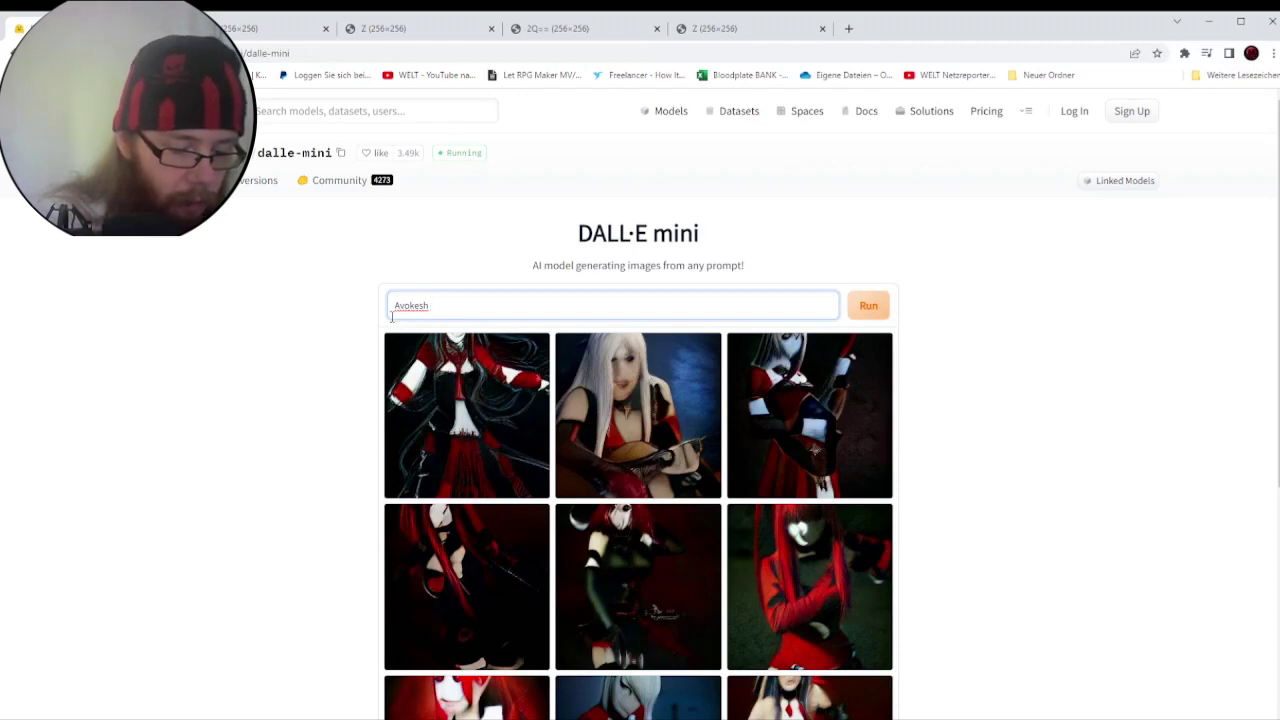
{"action": "type", "text": "showing"}
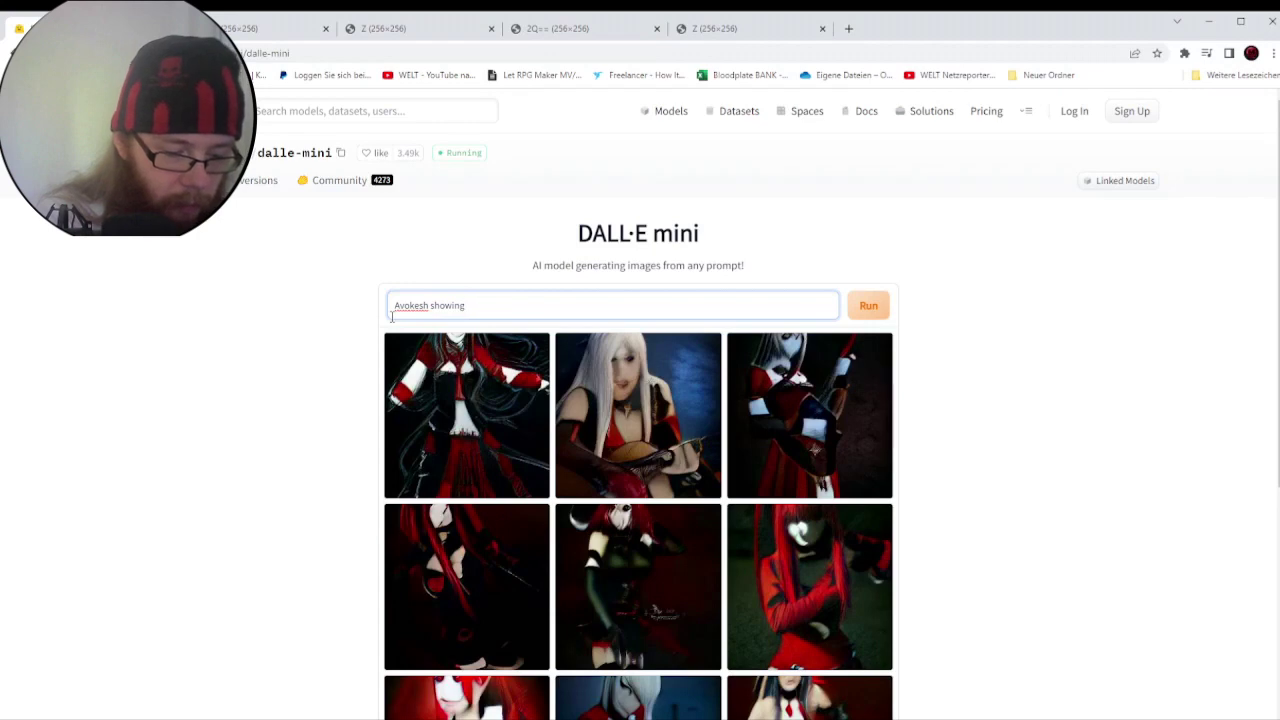
{"action": "key", "text": "BackSpace"}
{"action": "key", "text": "BackSpace"}
{"action": "key", "text": "BackSpace"}
{"action": "key", "text": "BackSpace"}
{"action": "key", "text": "BackSpace"}
{"action": "key", "text": "BackSpace"}
{"action": "key", "text": "BackSpace"}
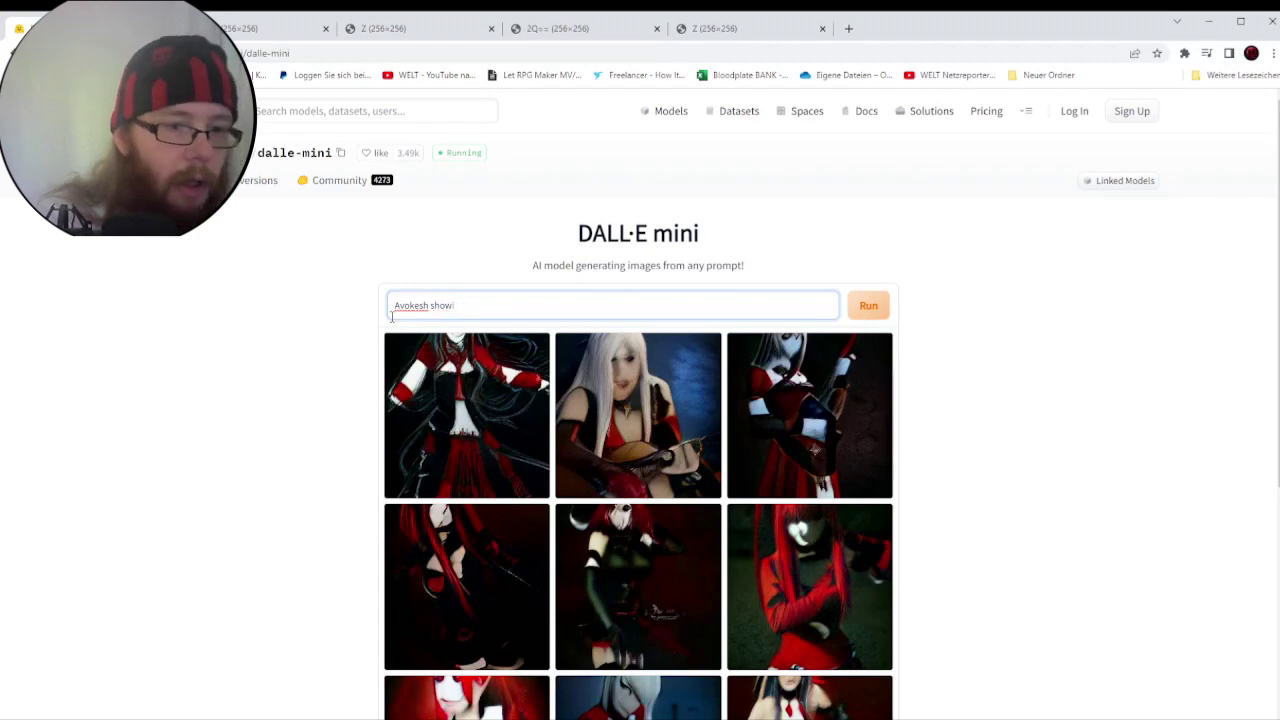
{"action": "type", "text": "pointing at som"}
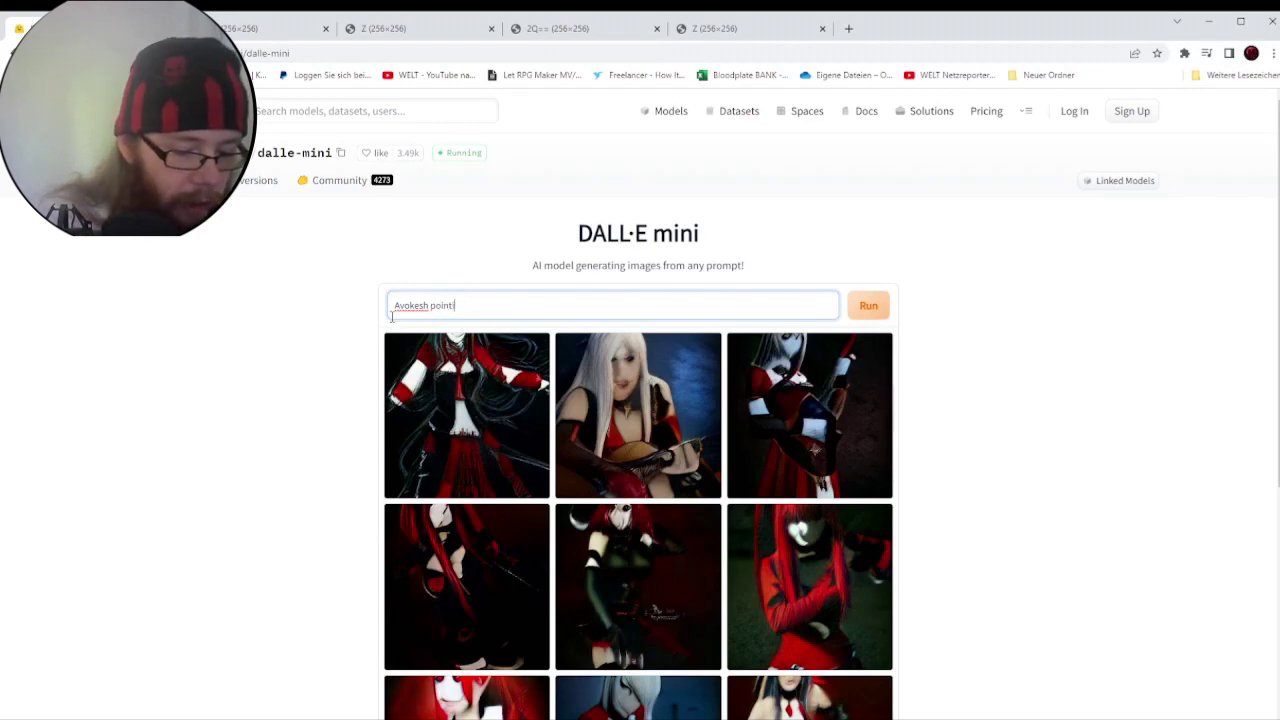
{"action": "type", "text": "ething"}
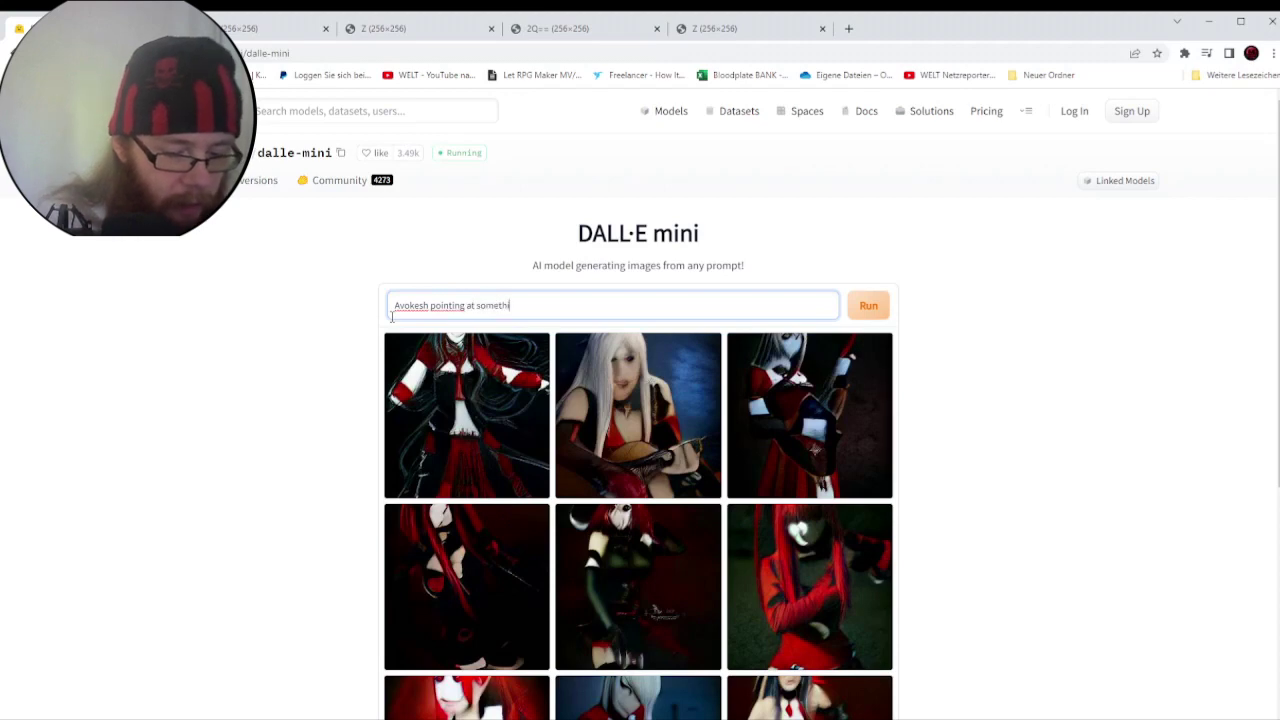
{"action": "left_click", "coordinate": [868, 308]}
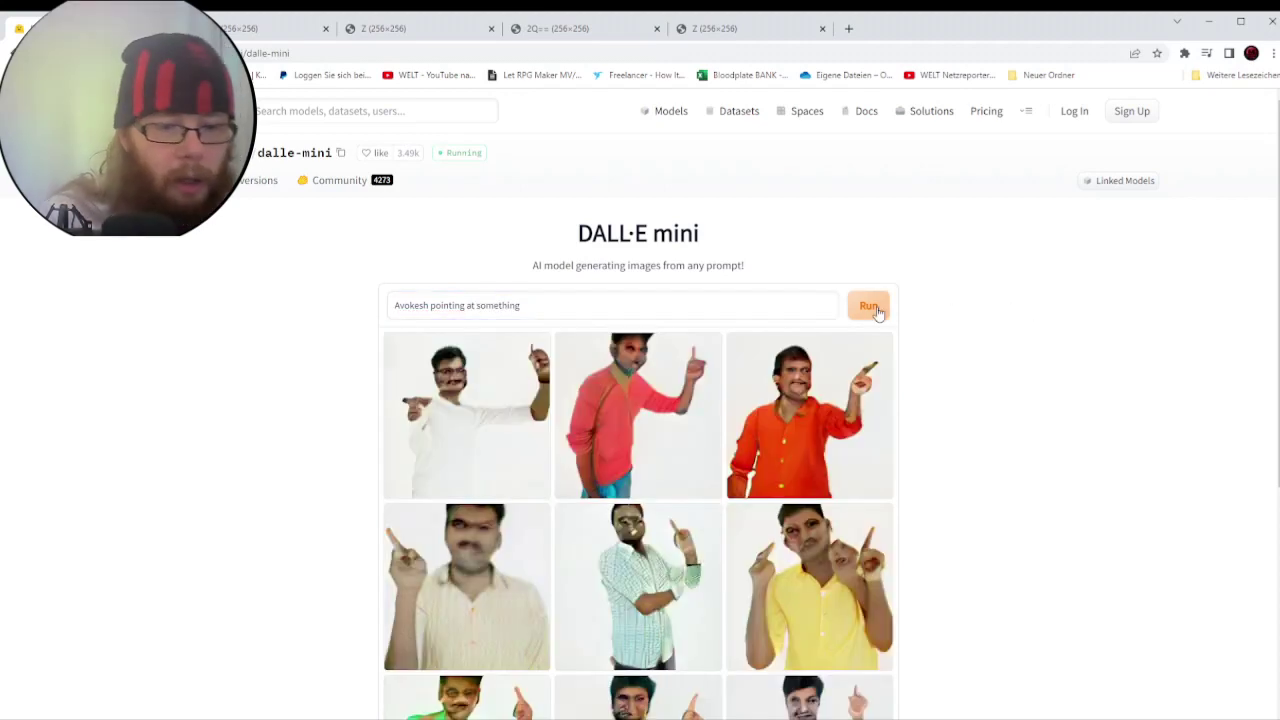
{"action": "scroll", "coordinate": [1044, 328], "scroll_direction": "down", "scroll_amount": 2}
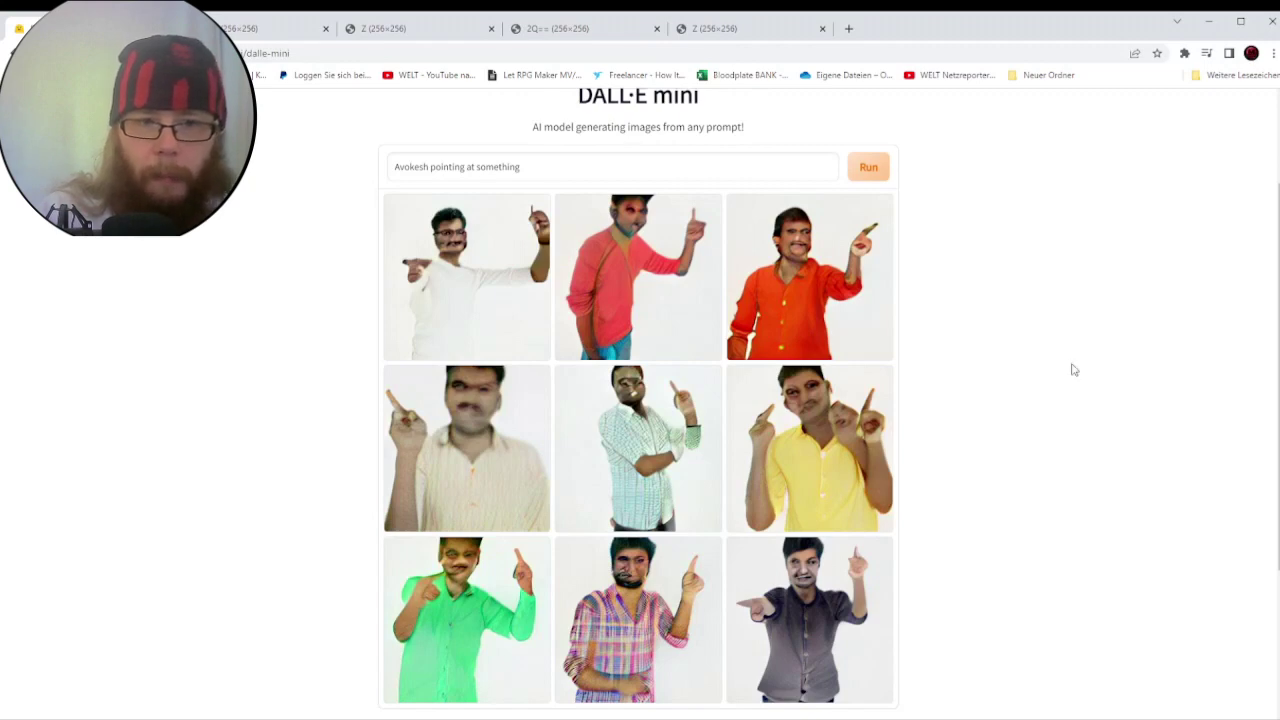
{"action": "triple_click", "coordinate": [388, 170]}
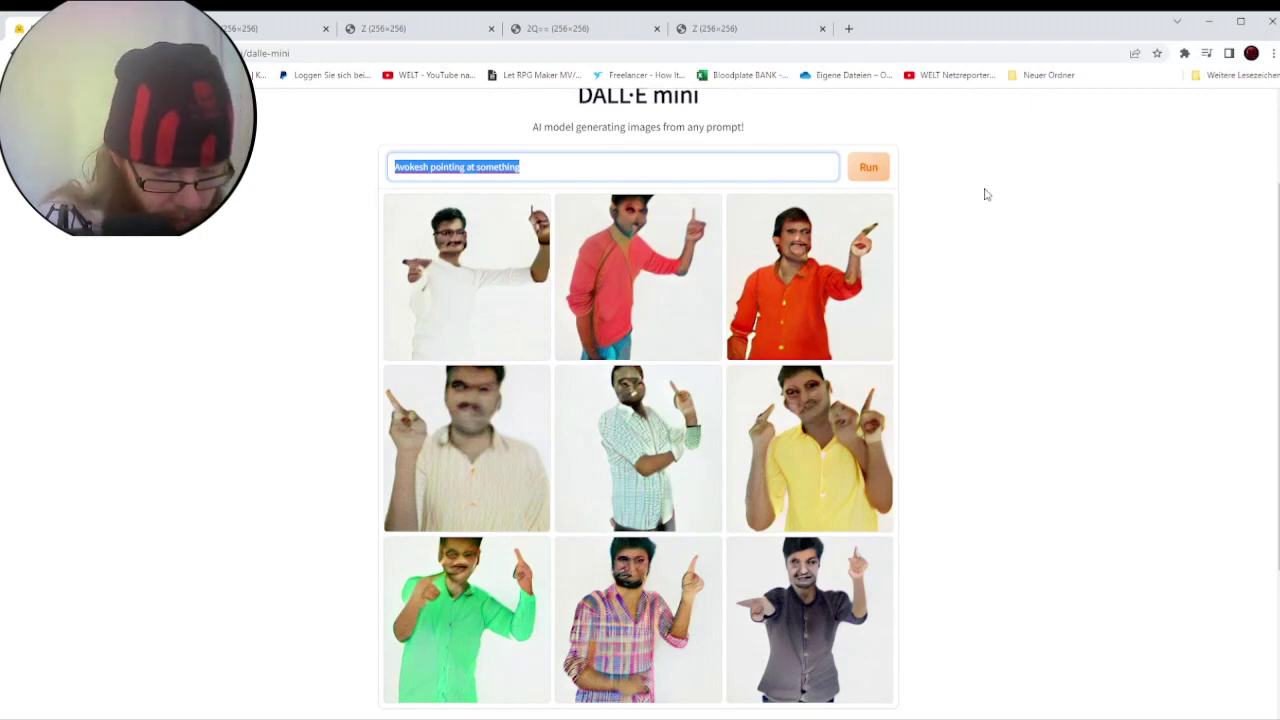
Submit 'Cats playing world of Warcraft' and scroll through the nine cat-in-game images
{"action": "type", "text": "Cats playing"}
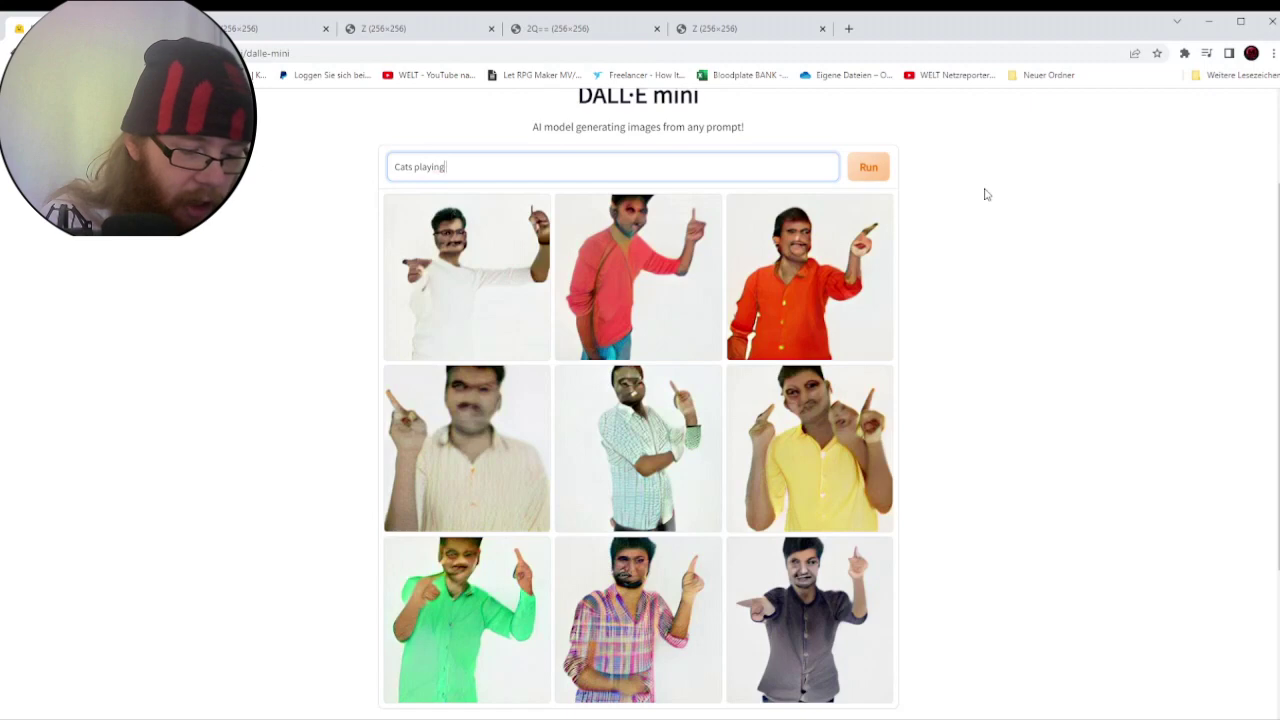
{"action": "type", "text": " world of Warcraft"}
{"action": "key", "text": "Return"}
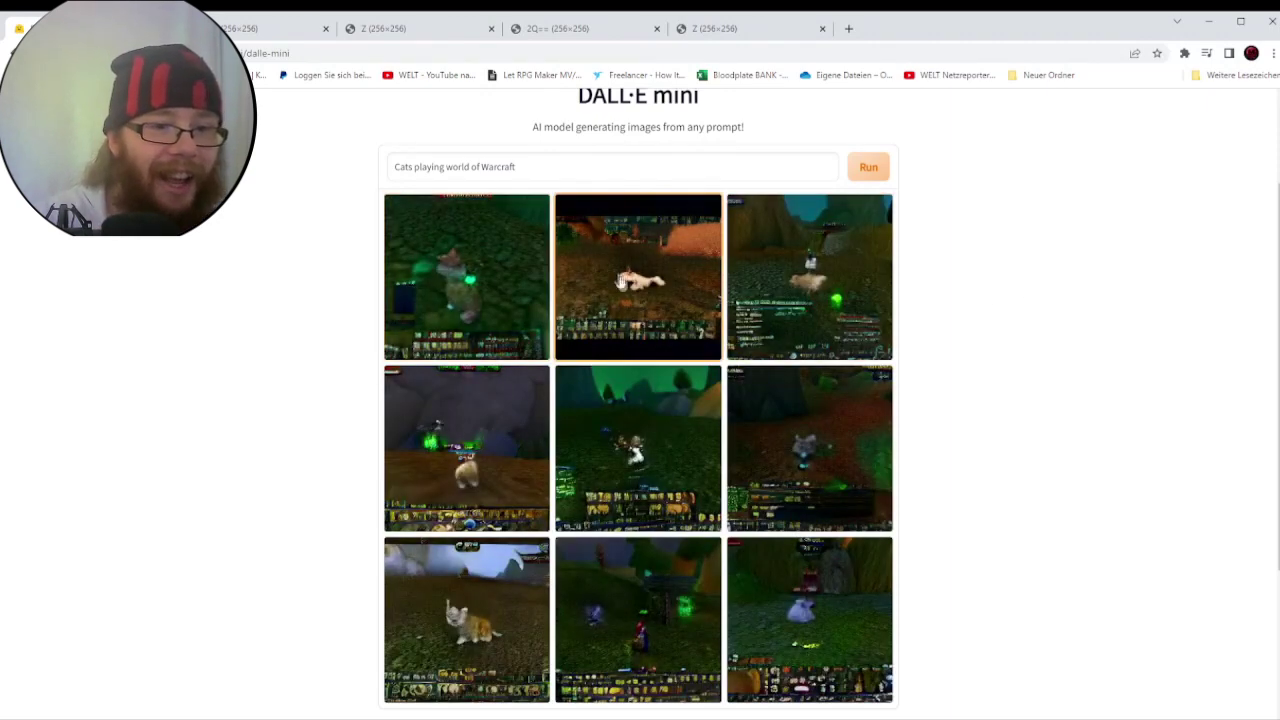
{"action": "scroll", "coordinate": [808, 470], "scroll_direction": "down", "scroll_amount": 2}
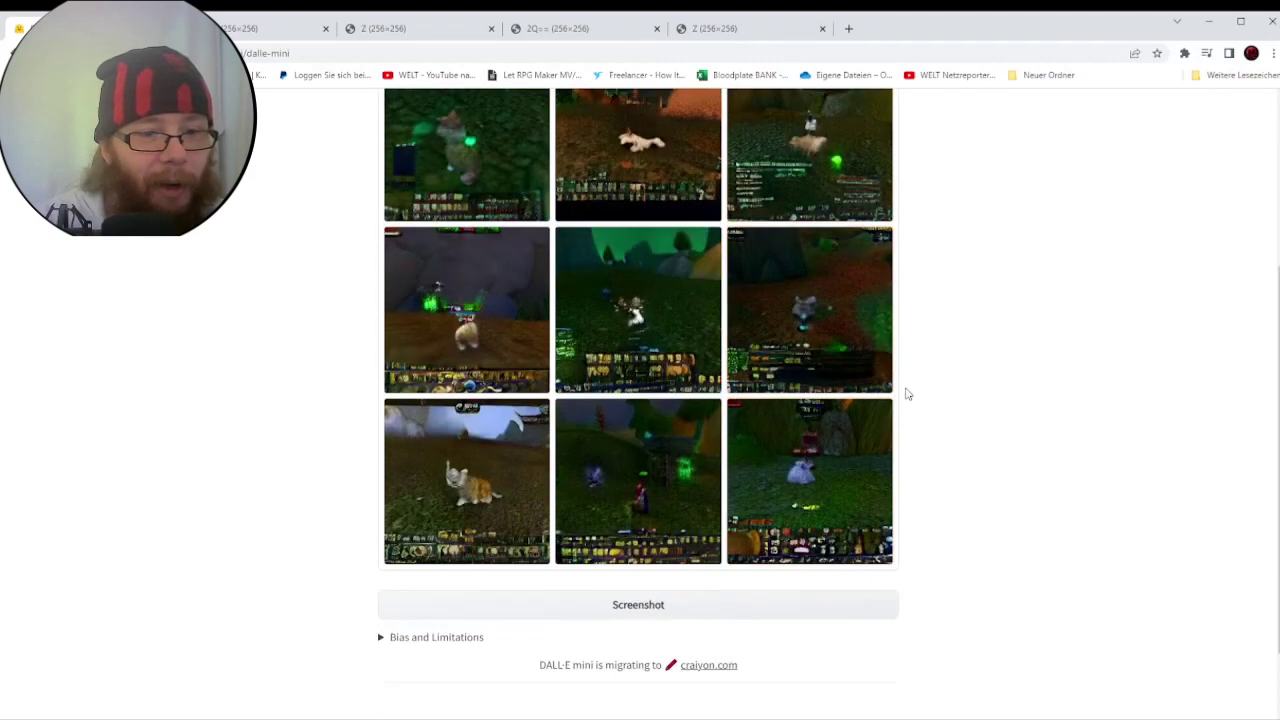
{"action": "scroll", "coordinate": [406, 396], "scroll_direction": "up", "scroll_amount": 1}
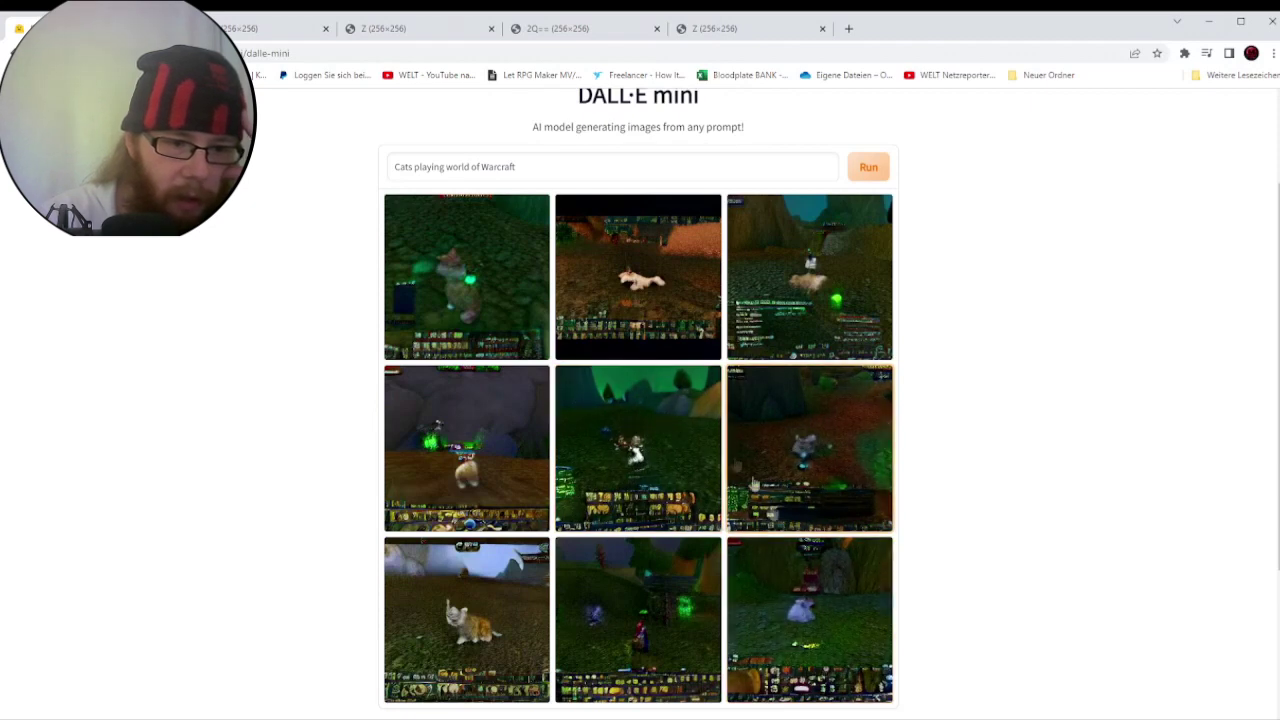
Enlarge the middle-right and top-middle cat images, then return to the full grid
{"action": "left_click", "coordinate": [768, 562]}
{"action": "left_click", "coordinate": [1025, 481]}
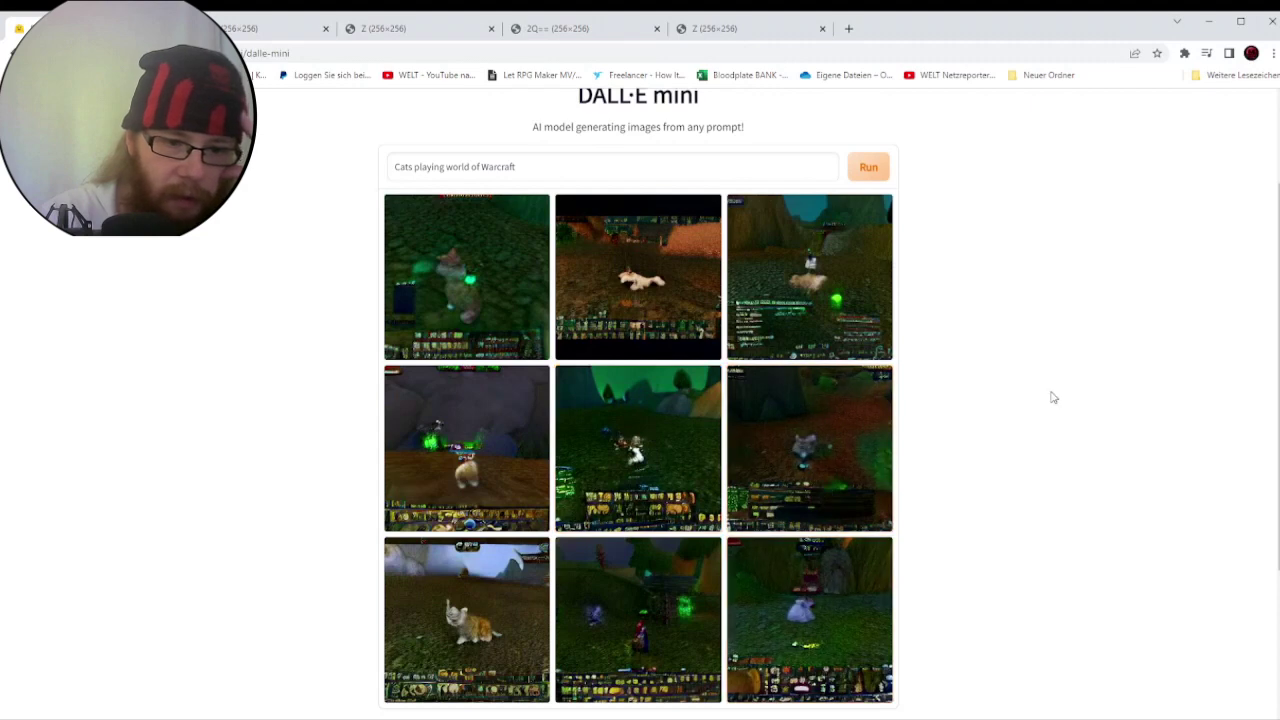
{"action": "left_click", "coordinate": [860, 463]}
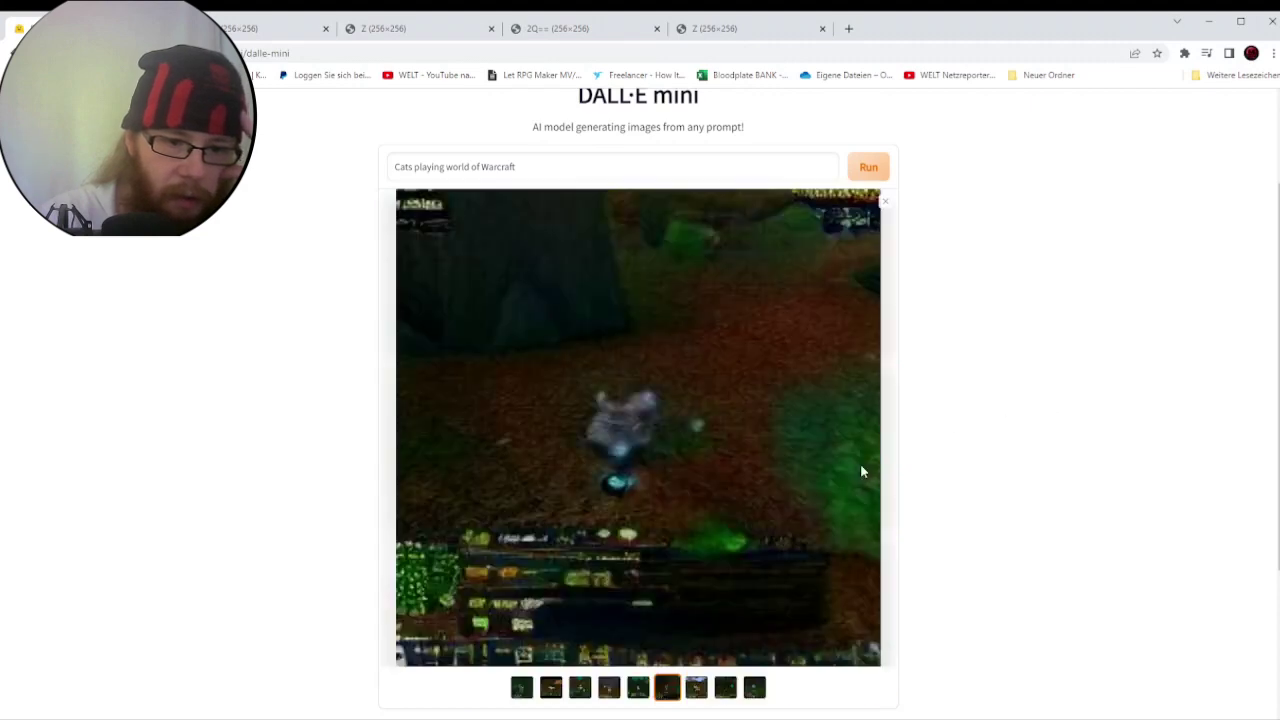
{"action": "left_click", "coordinate": [886, 203]}
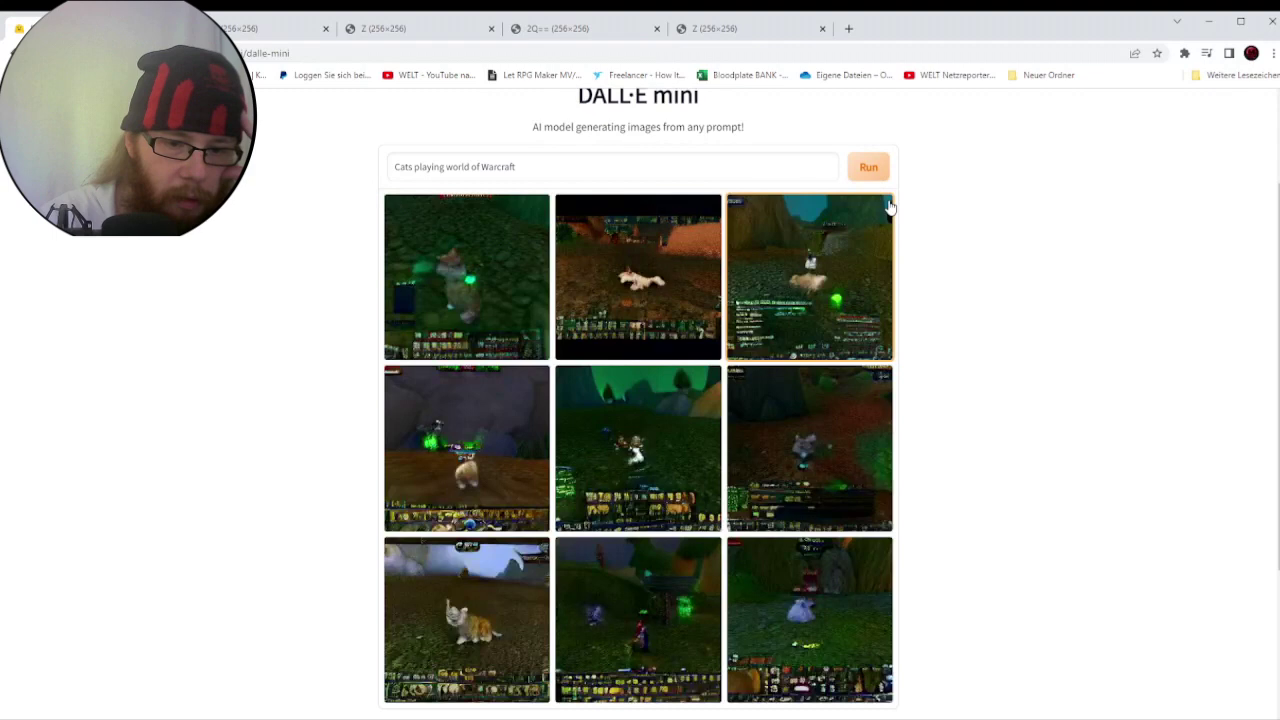
{"action": "left_click", "coordinate": [658, 300]}
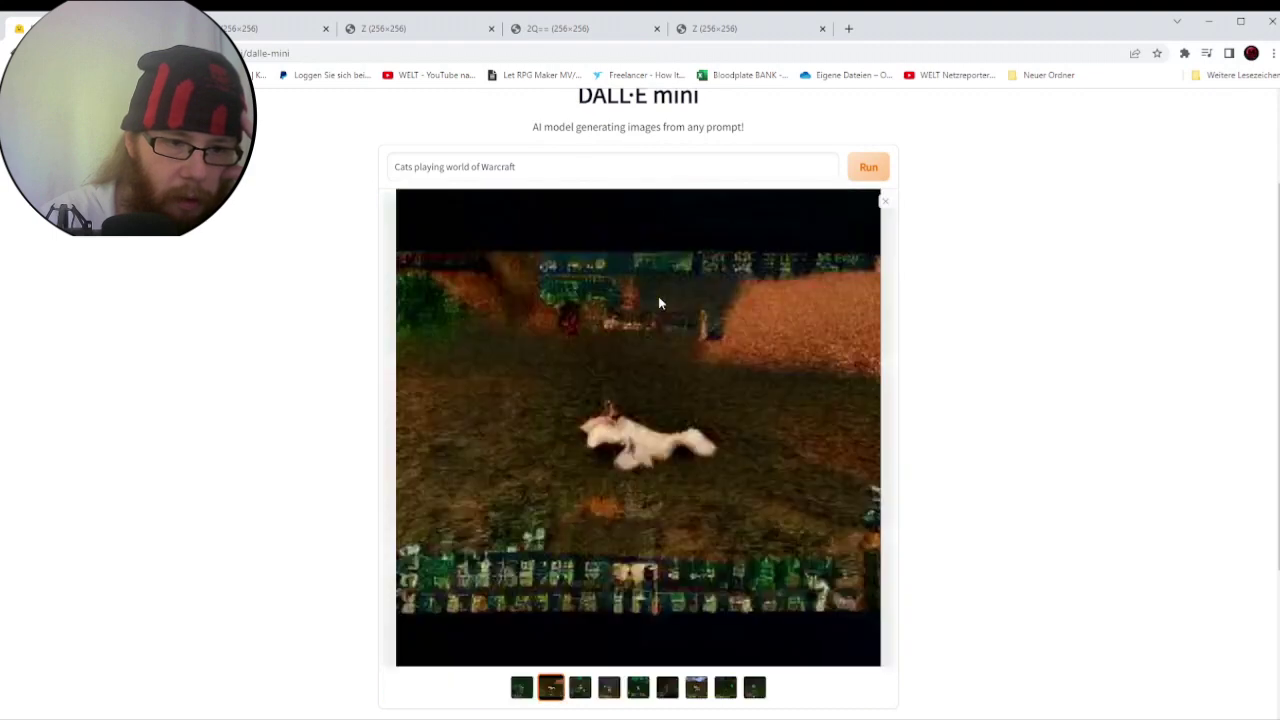
{"action": "left_click", "coordinate": [886, 205]}
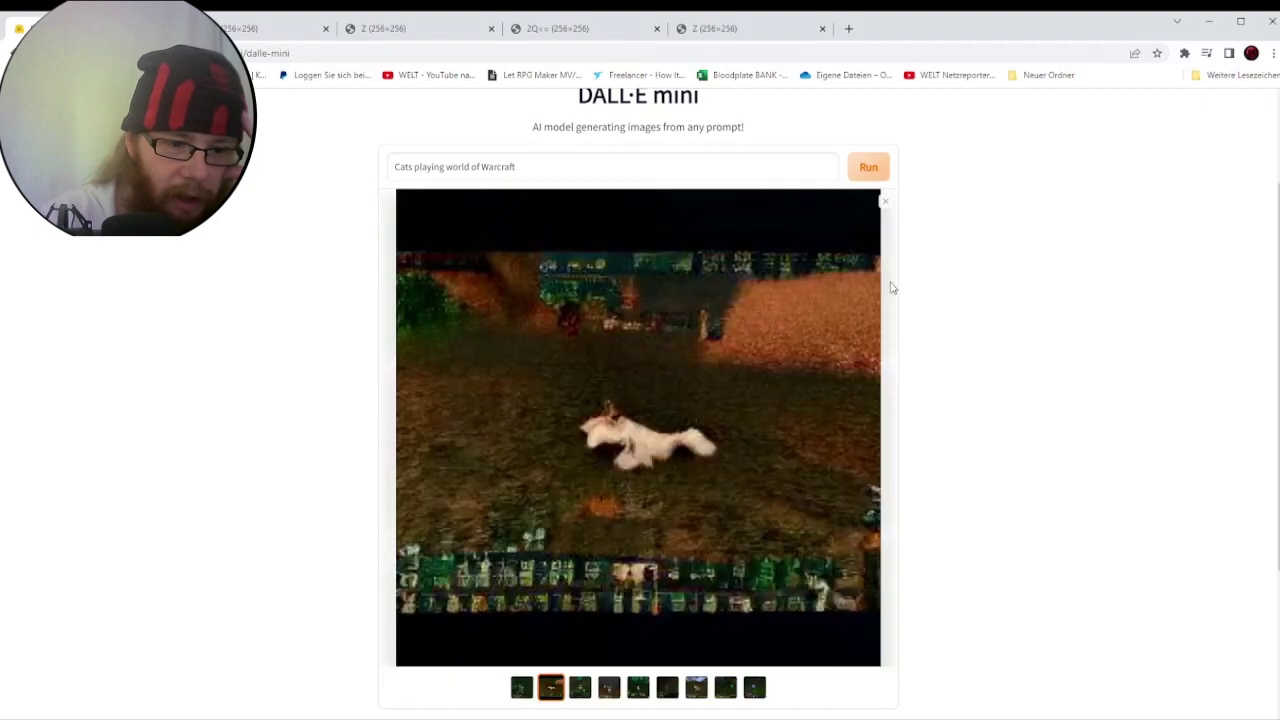
{"action": "left_click", "coordinate": [884, 203]}
{"action": "scroll", "coordinate": [1052, 389], "scroll_direction": "down", "scroll_amount": 2}
{"action": "scroll", "coordinate": [1052, 389], "scroll_direction": "up", "scroll_amount": 1}
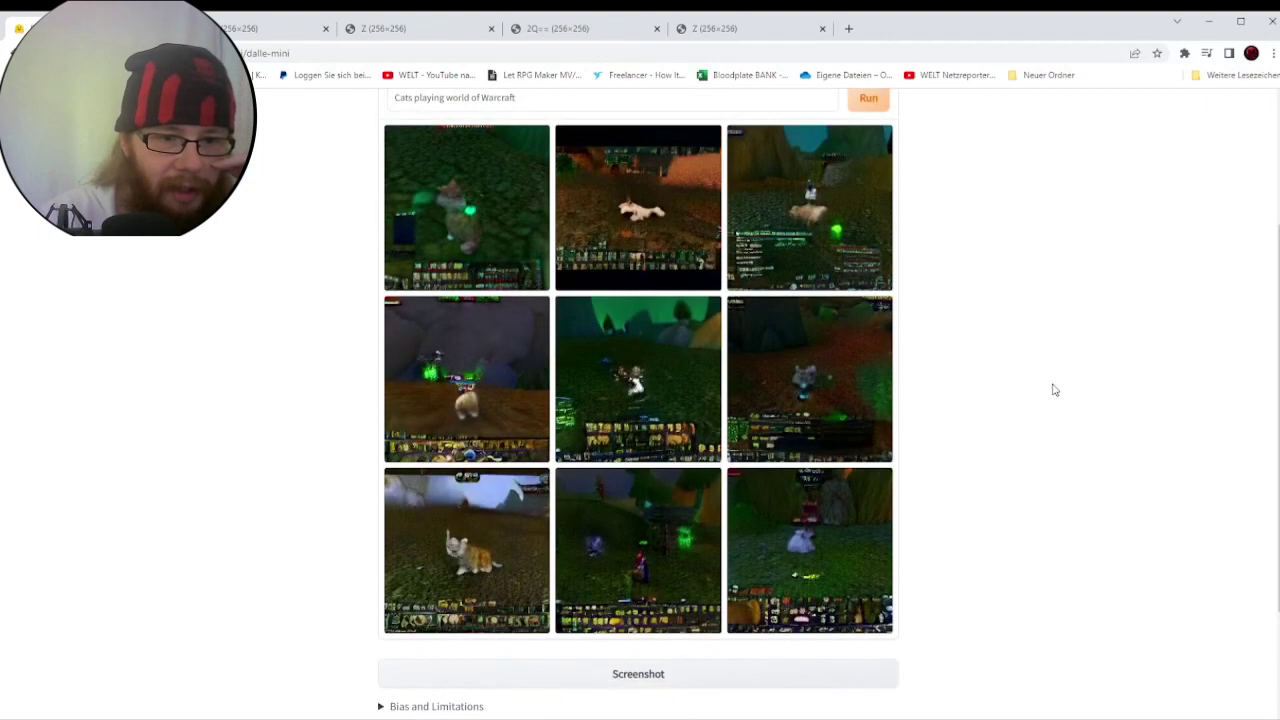
{"action": "scroll", "coordinate": [1052, 389], "scroll_direction": "up", "scroll_amount": 2}
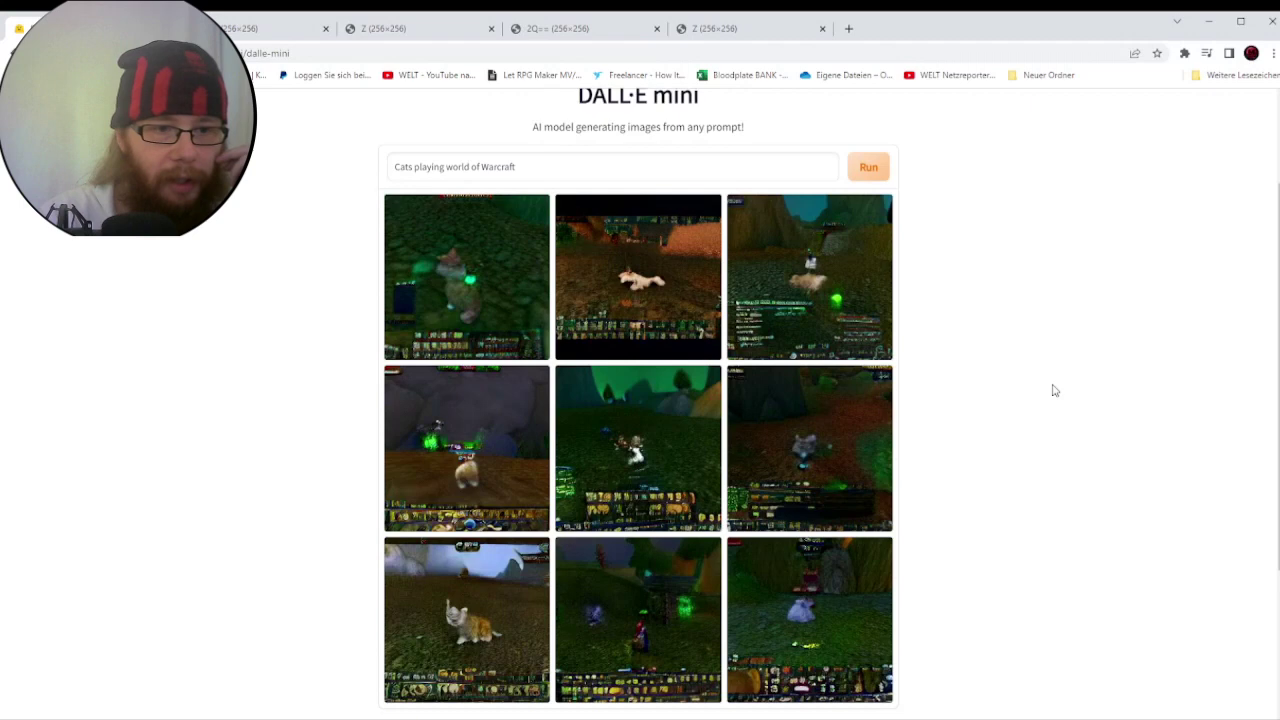
Replace the prompt with 'cute girl doing a backflip' and review the nine backflip images
{"action": "triple_click", "coordinate": [551, 172]}
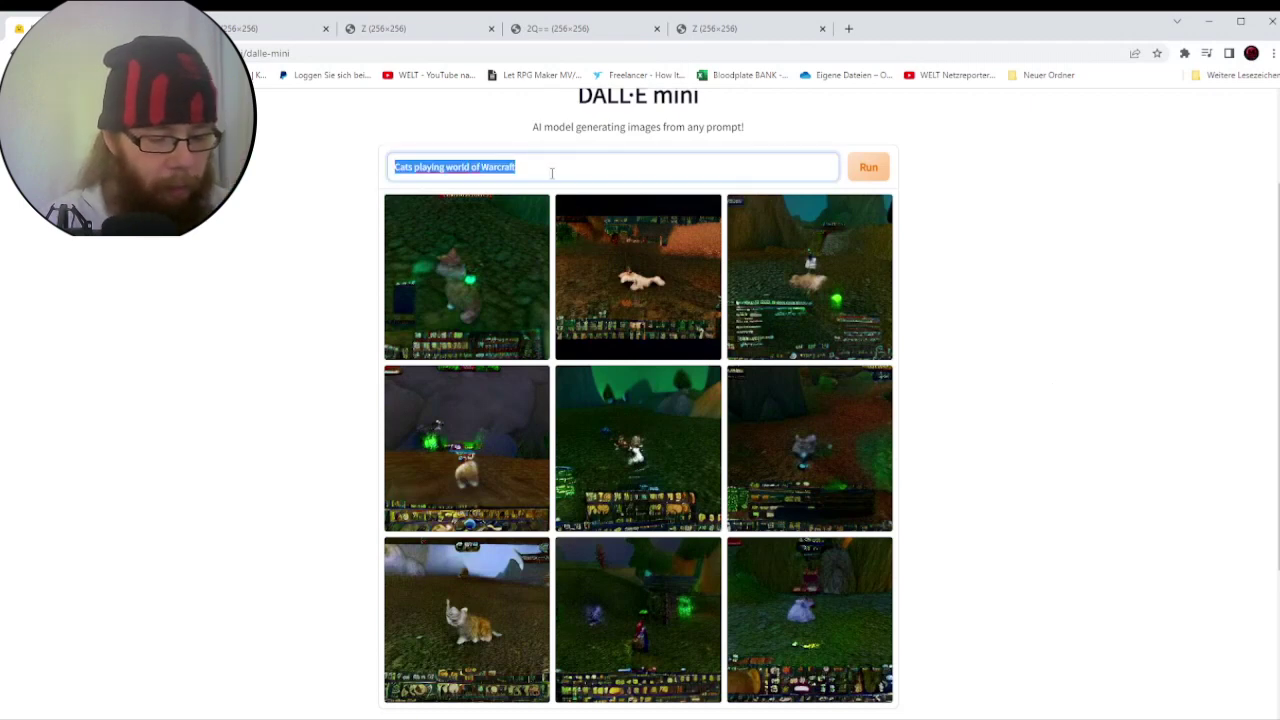
{"action": "type", "text": "cute gir"}
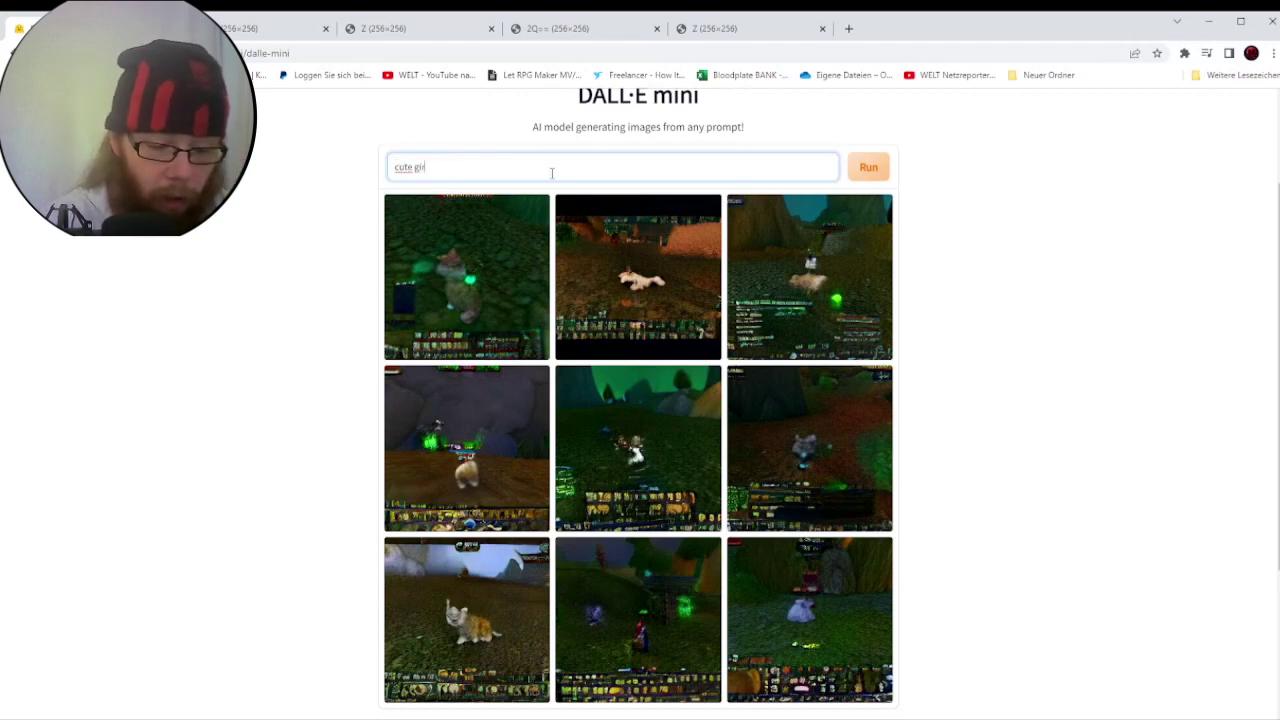
{"action": "type", "text": "l doing a bac"}
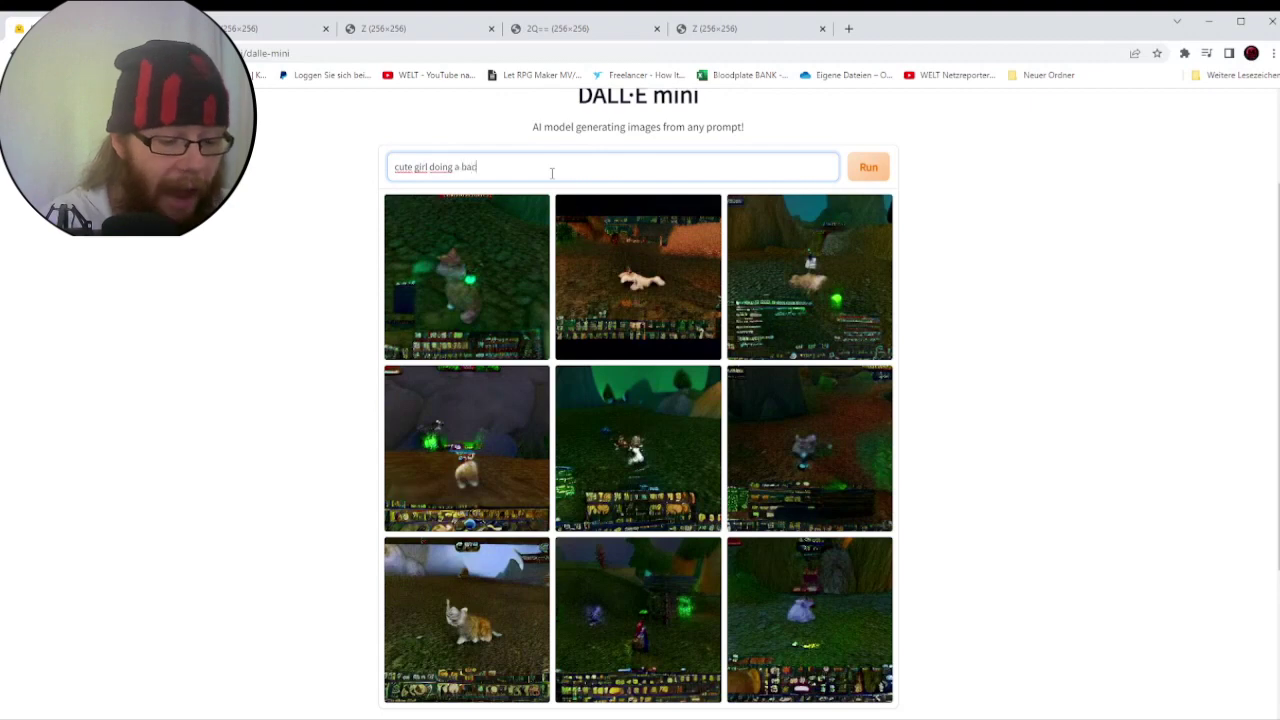
{"action": "type", "text": "kflip"}
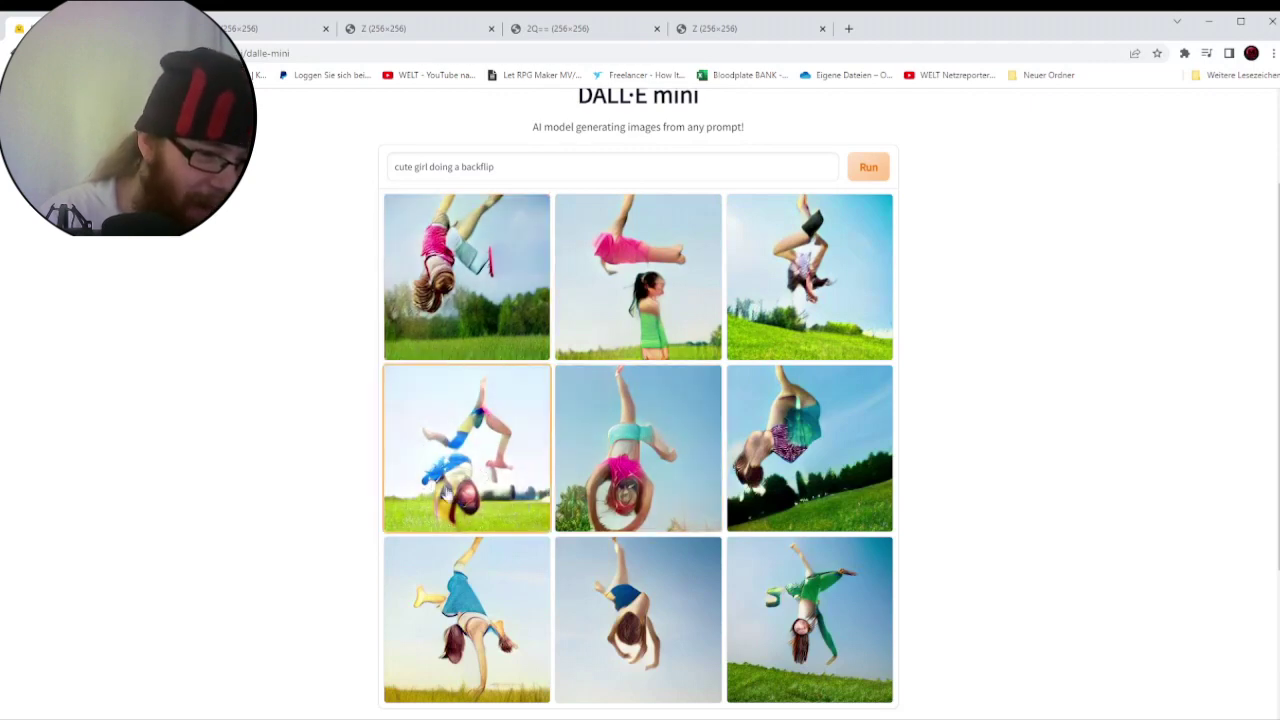
{"action": "scroll", "coordinate": [1043, 491], "scroll_direction": "down", "scroll_amount": 1}
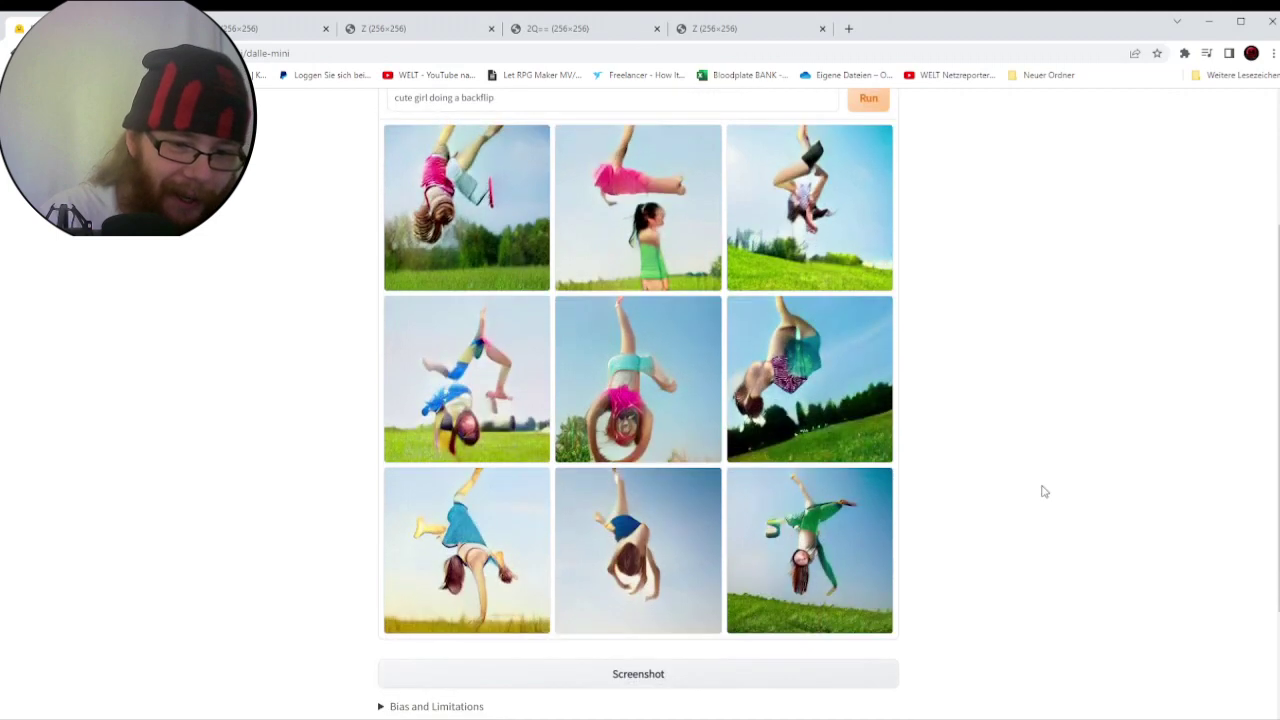
{"action": "scroll", "coordinate": [1043, 491], "scroll_direction": "up", "scroll_amount": 1}
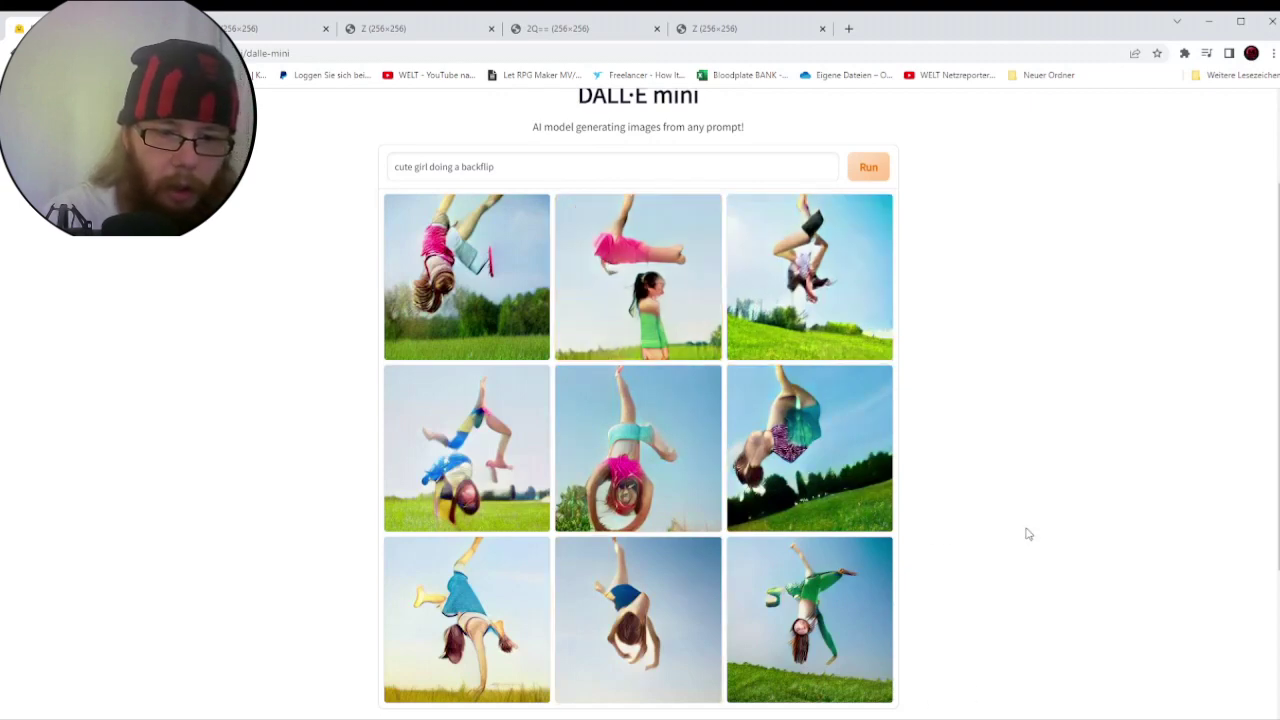
{"action": "triple_click", "coordinate": [503, 158]}
Submit 'Gremlin holding the Bloodmoon' and scroll down to the new gremlin grid
{"action": "type", "text": "Gremlin"}
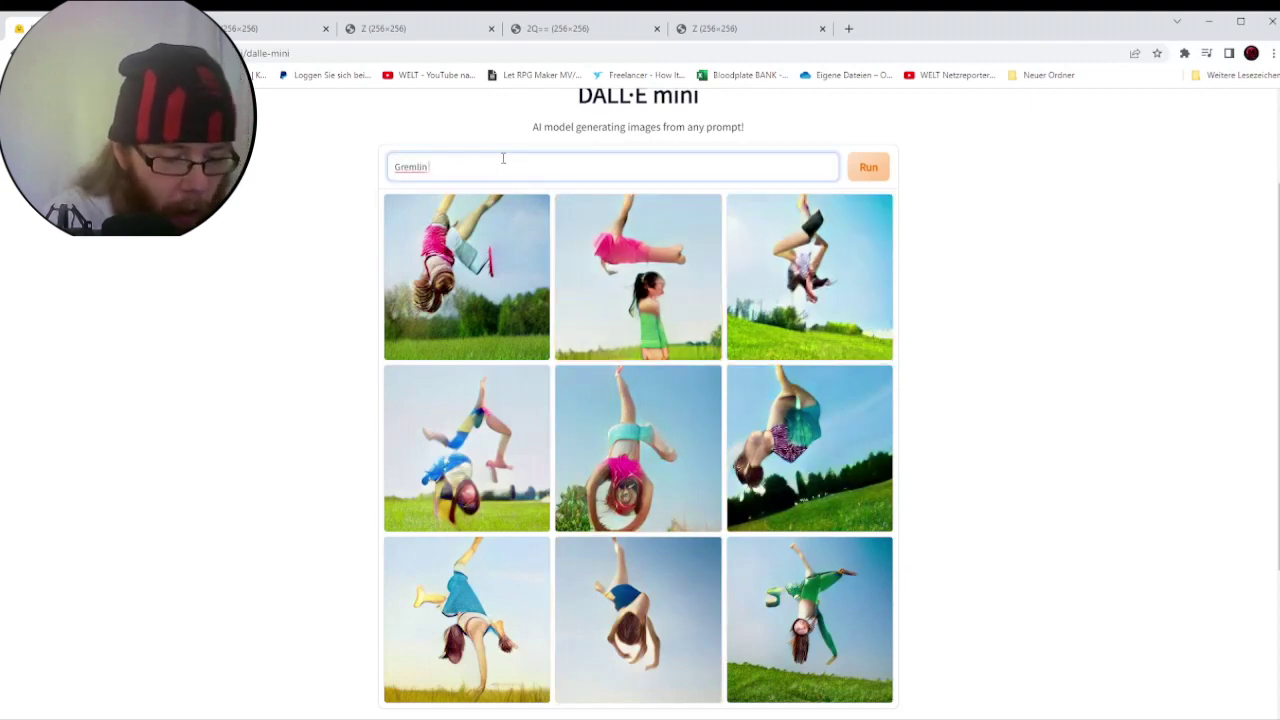
{"action": "type", "text": " holdi"}
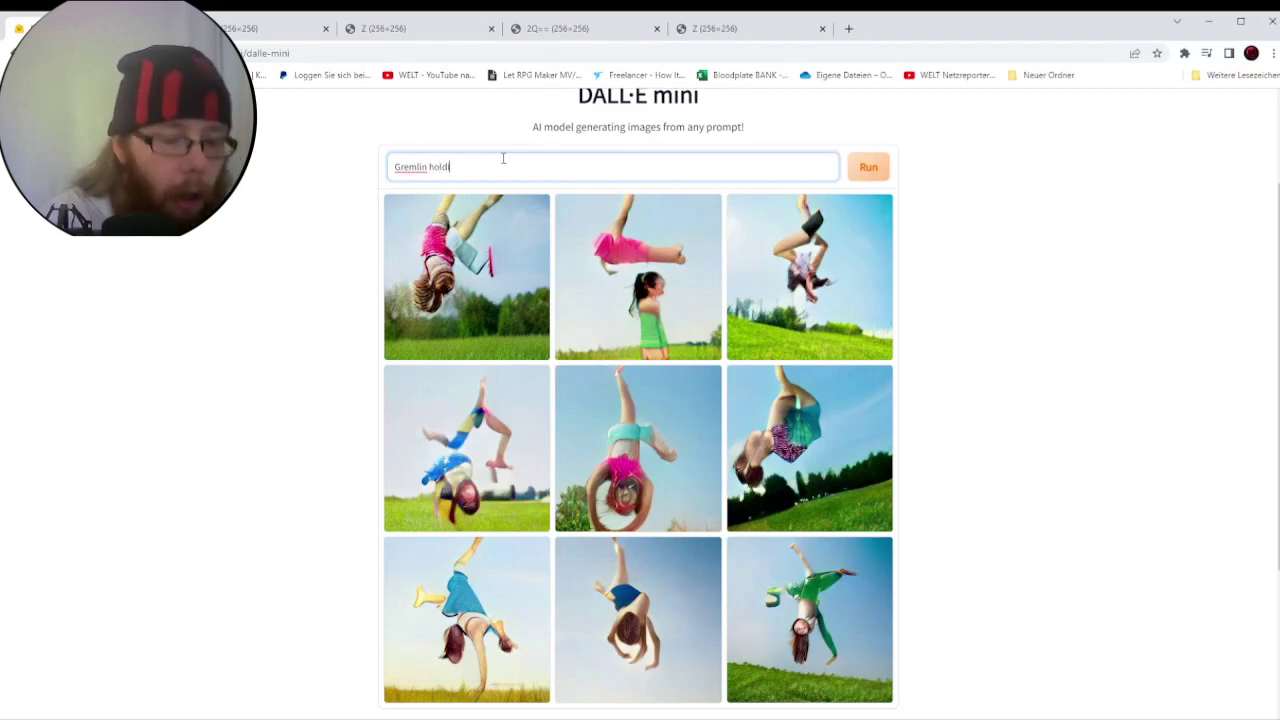
{"action": "type", "text": "ng the"}
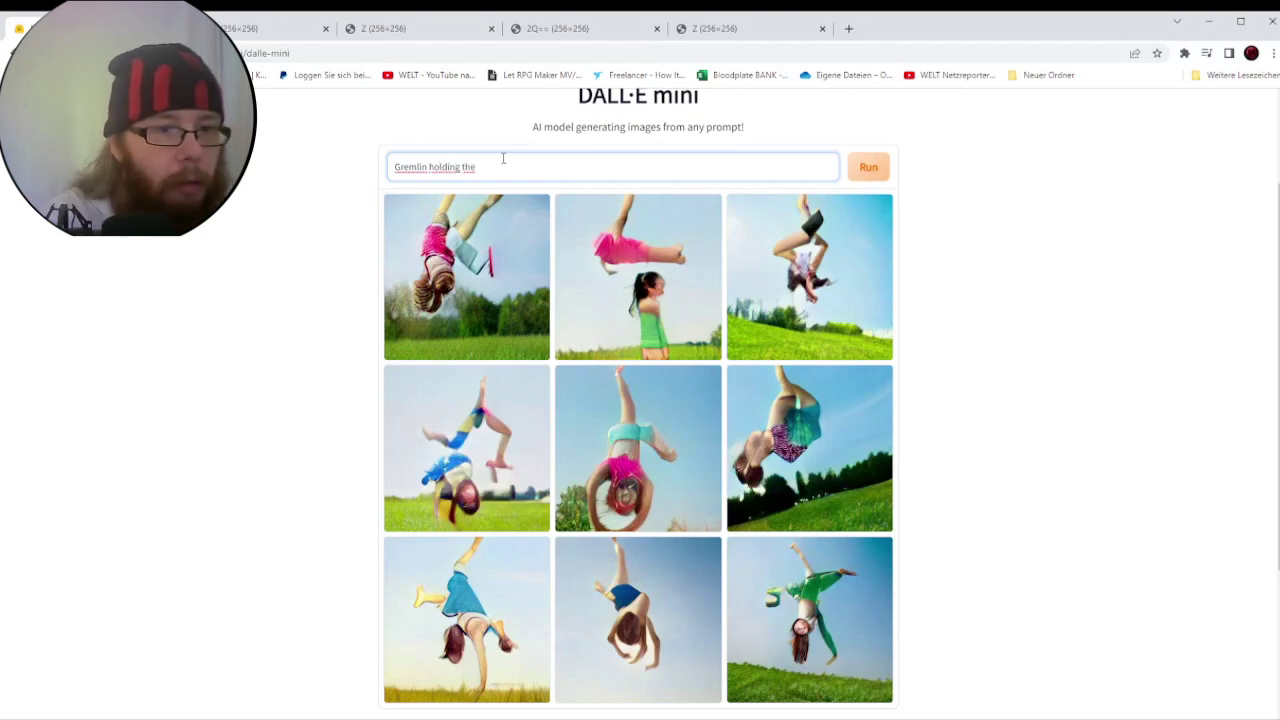
{"action": "type", "text": " Bloodmo"}
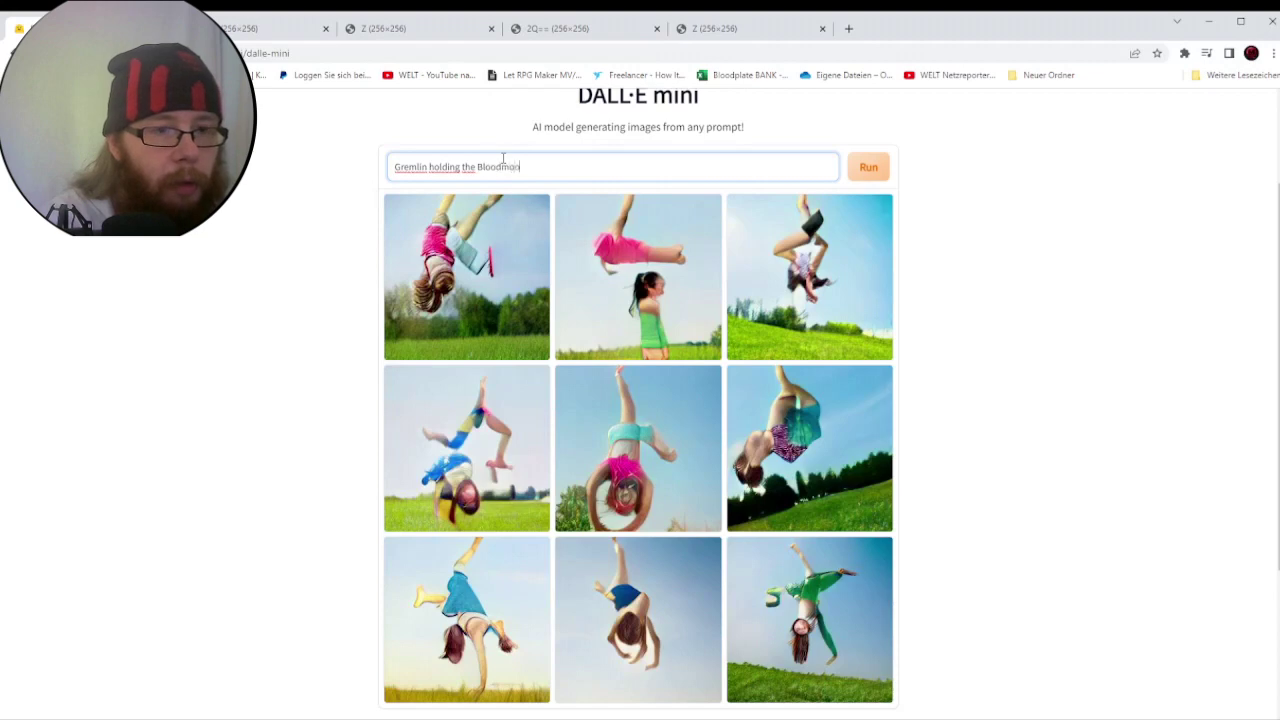
{"action": "type", "text": "on"}
{"action": "key", "text": "Return"}
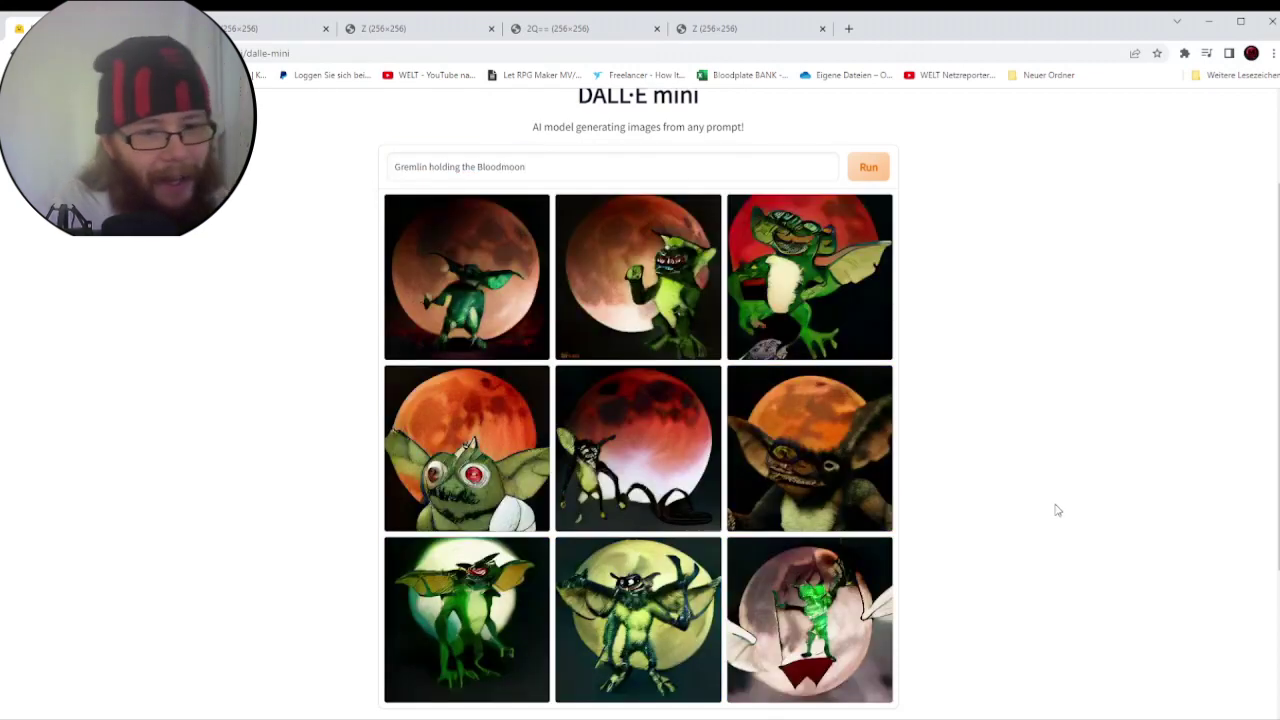
{"action": "scroll", "coordinate": [941, 563], "scroll_direction": "down", "scroll_amount": 1}
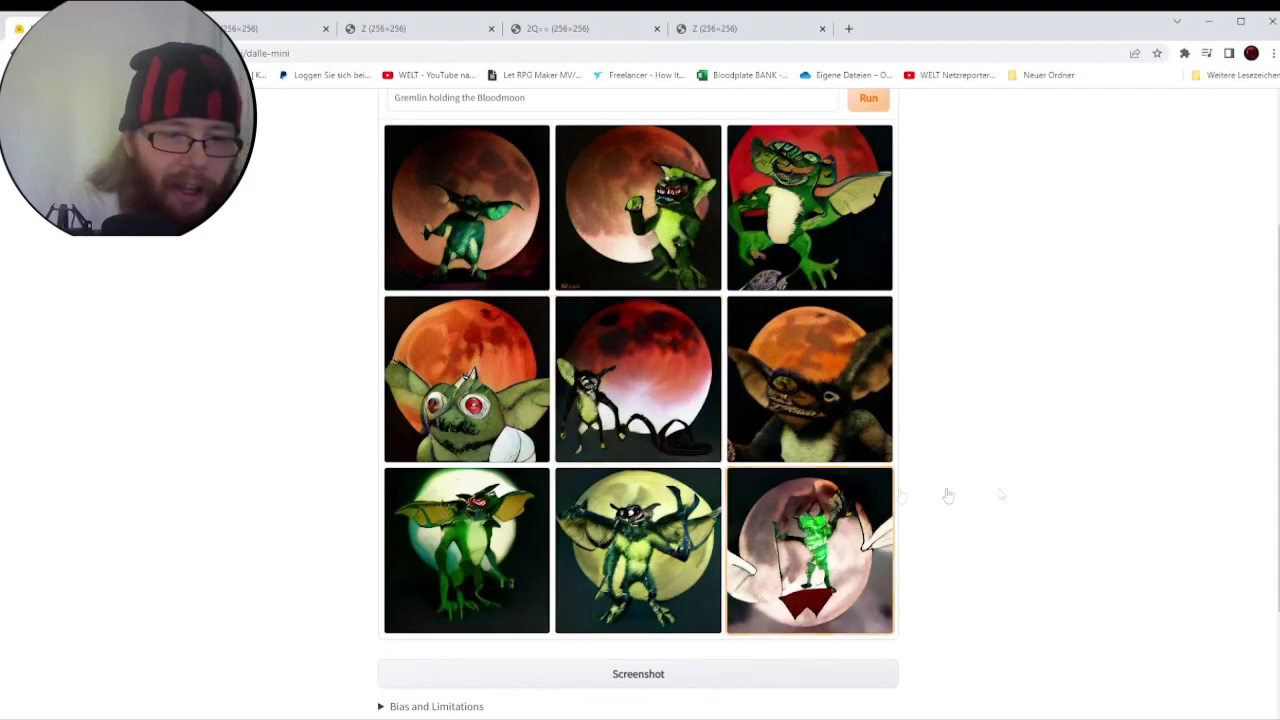
Enlarge the centre gremlin-with-shoe image and open it in a new browser tab
{"action": "left_click", "coordinate": [644, 390]}
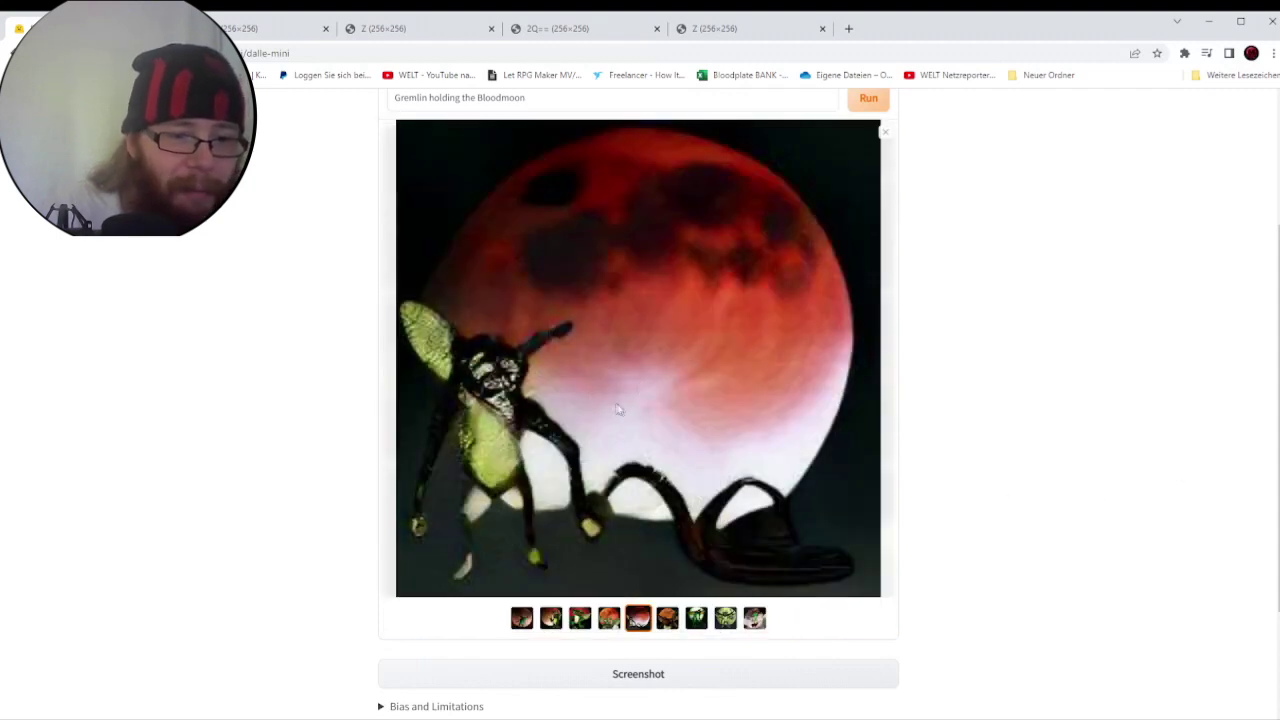
{"action": "middle_click", "coordinate": [622, 410]}
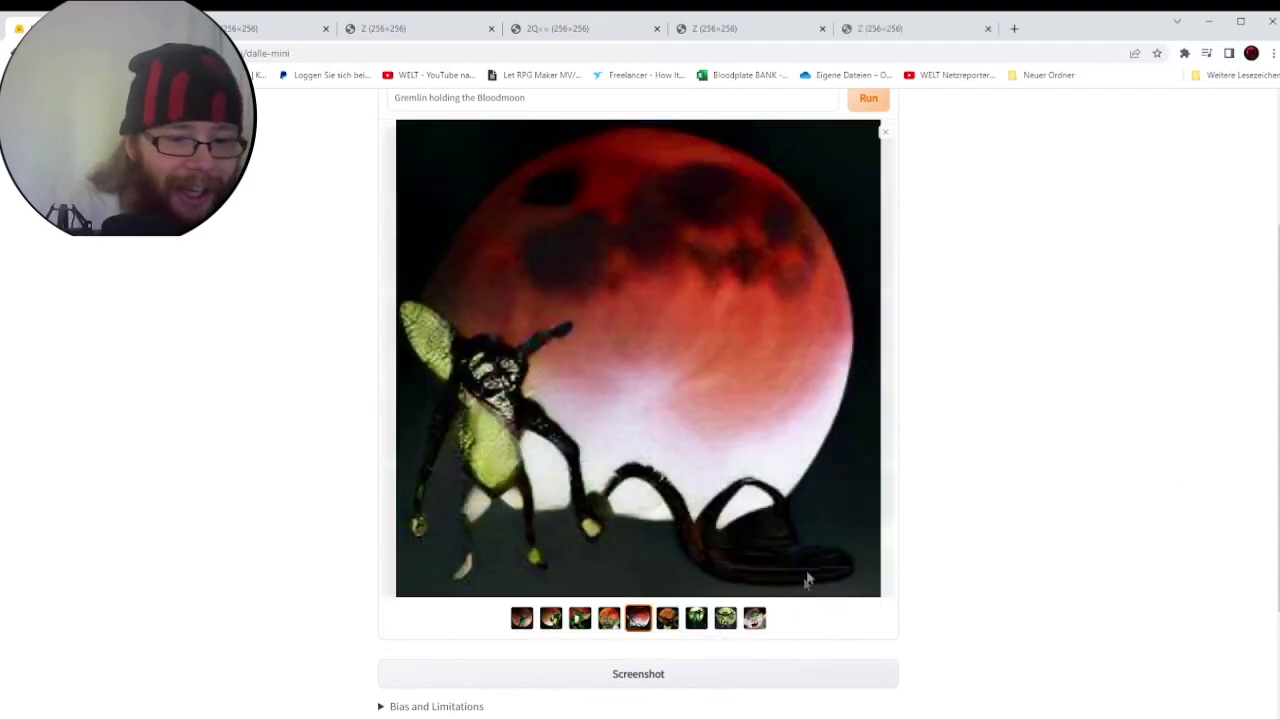
{"action": "left_click", "coordinate": [888, 133]}
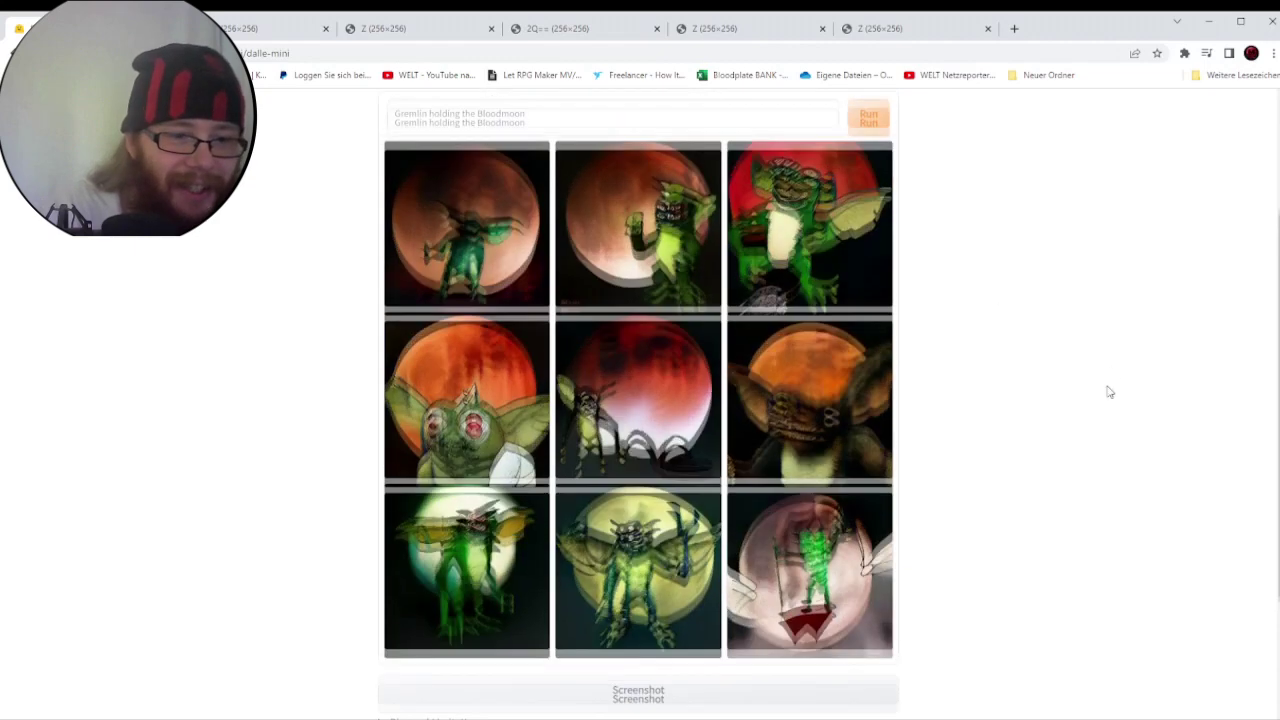
{"action": "scroll", "coordinate": [1100, 350], "scroll_direction": "up", "scroll_amount": 1}
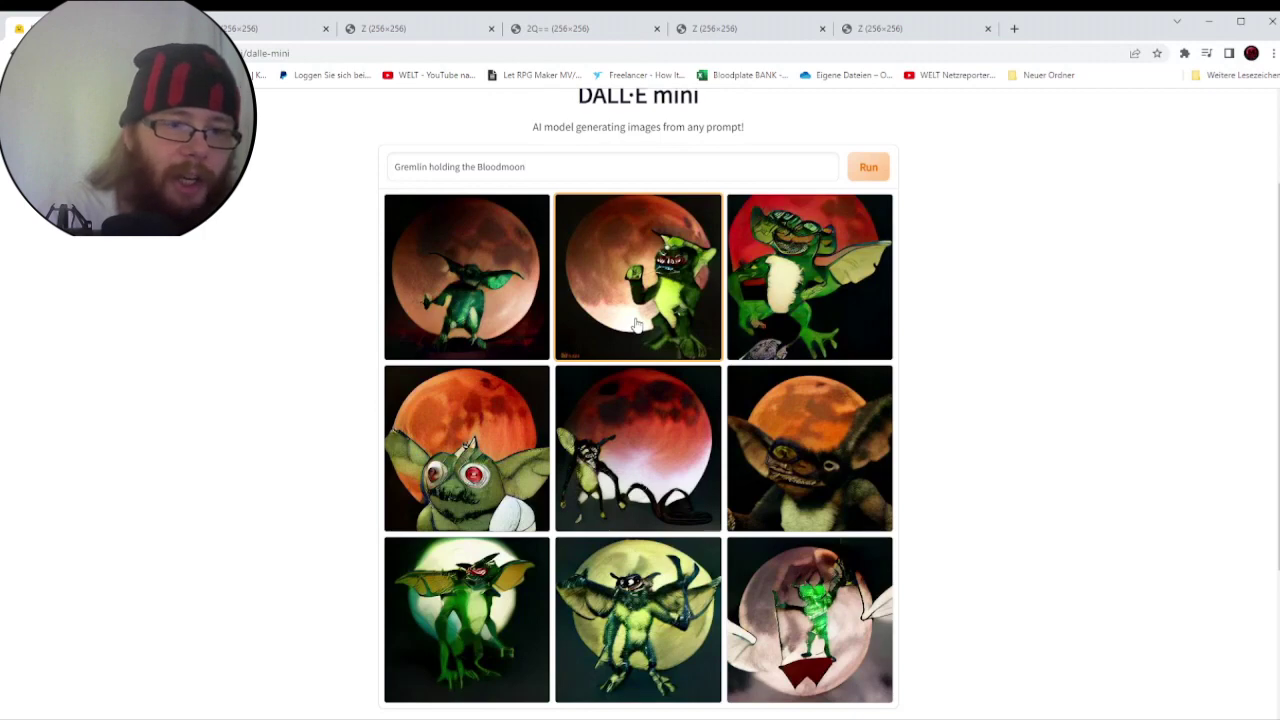
View the top-left gremlin image enlarged, then look over the whole grid again
{"action": "left_click", "coordinate": [487, 345]}
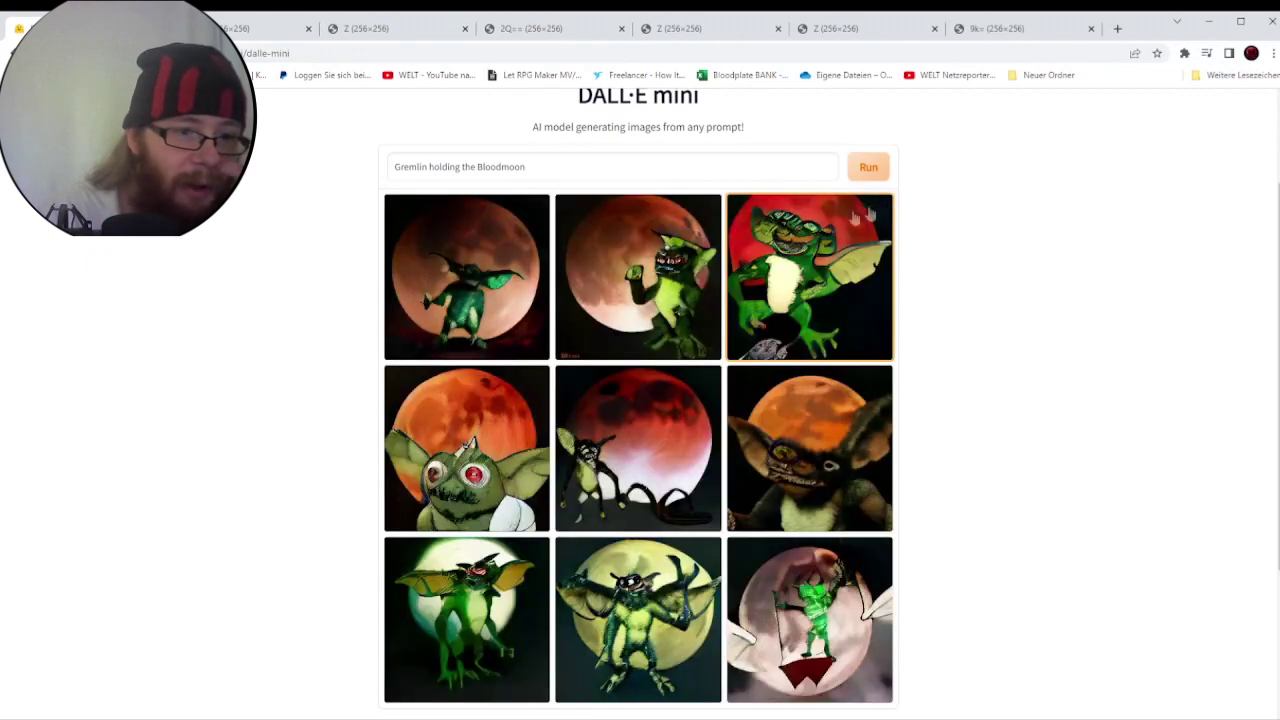
{"action": "left_click", "coordinate": [885, 202]}
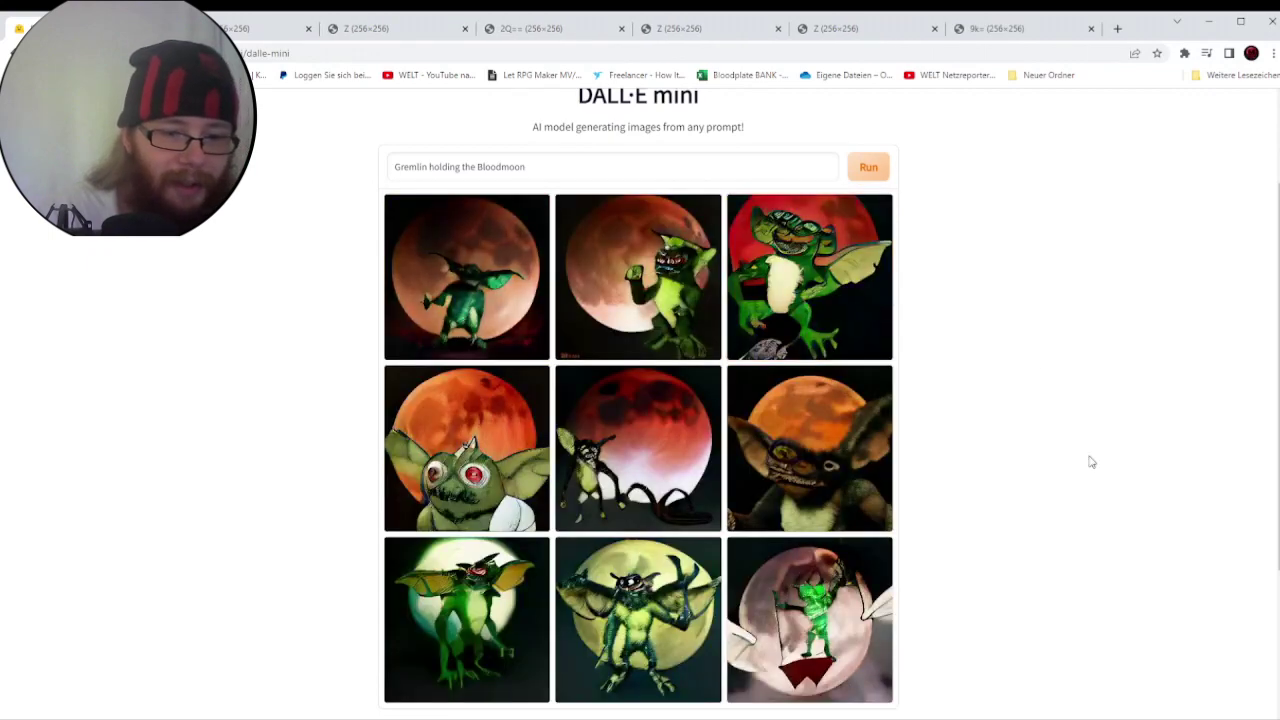
{"action": "scroll", "coordinate": [1091, 461], "scroll_direction": "down", "scroll_amount": 2}
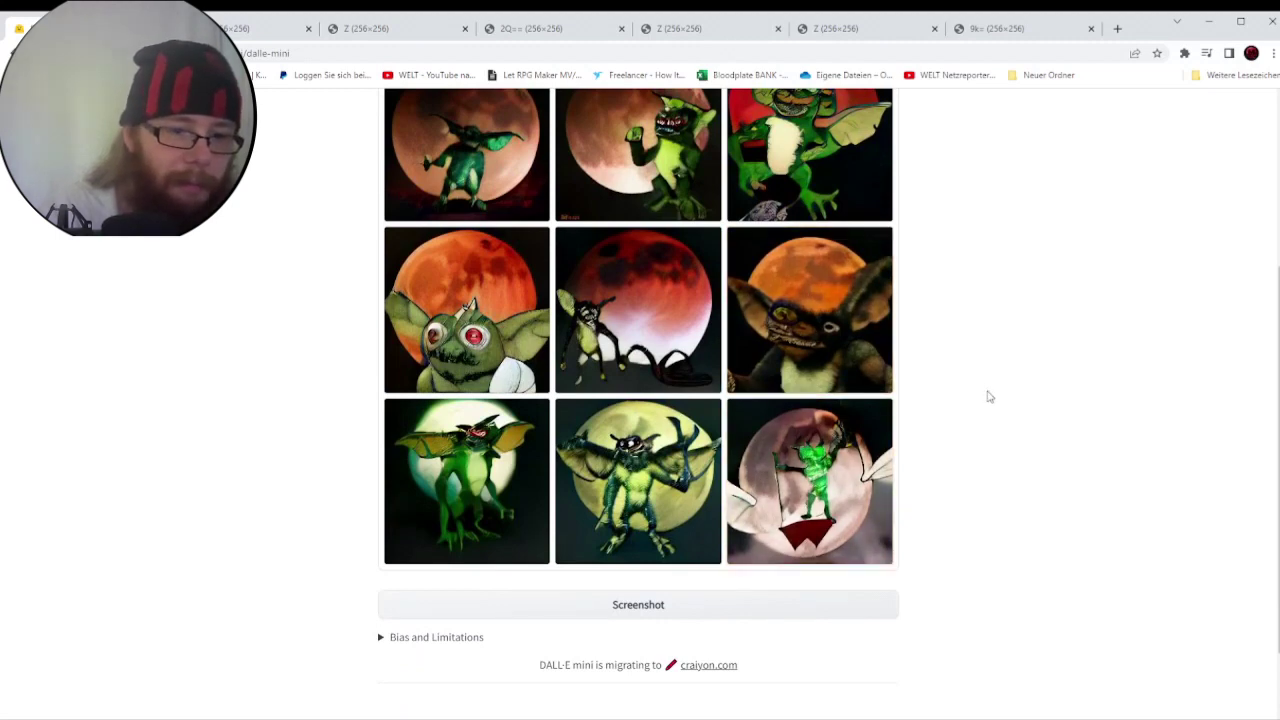
{"action": "scroll", "coordinate": [988, 397], "scroll_direction": "up", "scroll_amount": 3}
{"action": "scroll", "coordinate": [988, 397], "scroll_direction": "down", "scroll_amount": 2}
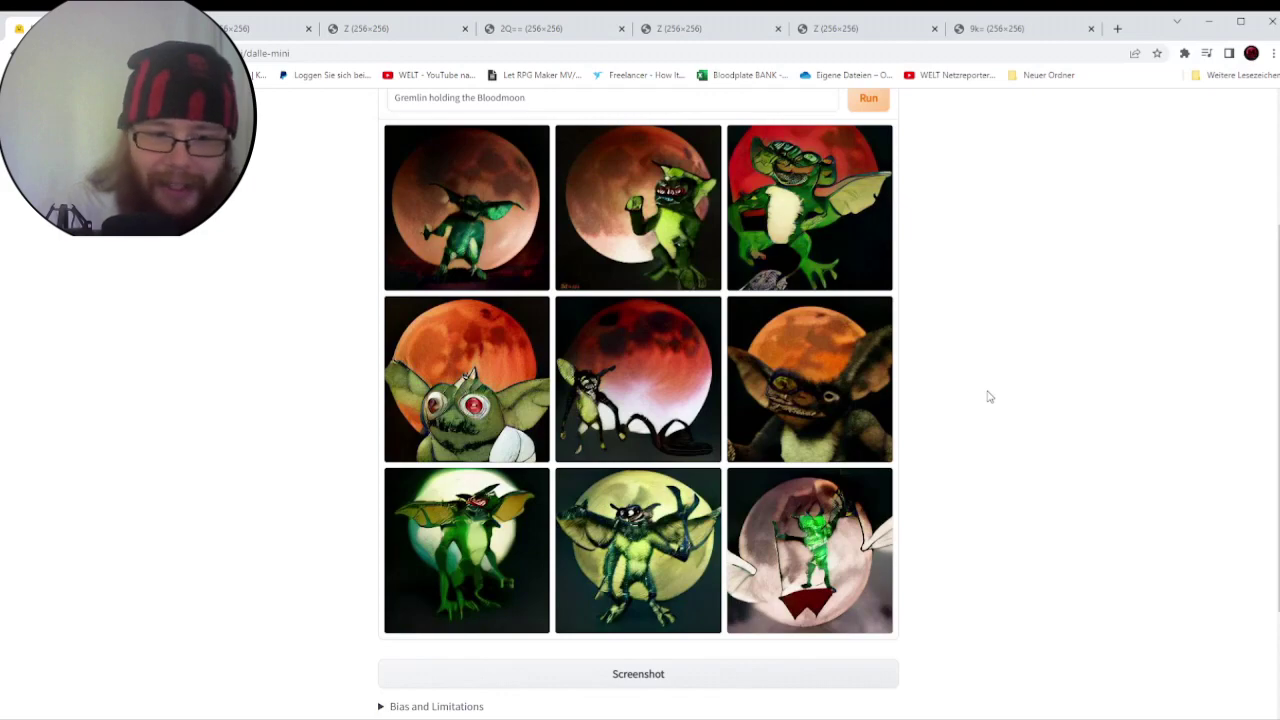
{"action": "scroll", "coordinate": [988, 397], "scroll_direction": "up", "scroll_amount": 2}
{"action": "triple_click", "coordinate": [590, 307]}
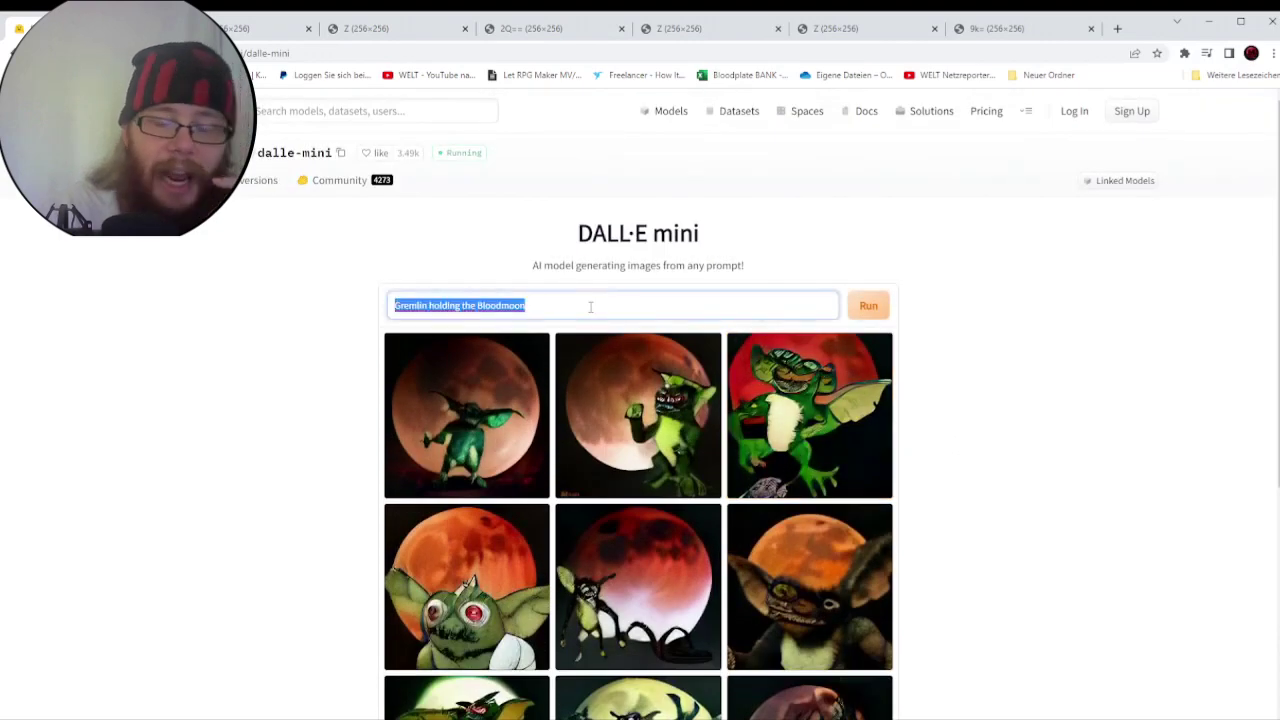
Run the prompt 'How will I Die' and view the nine snowflake images
{"action": "scroll", "coordinate": [590, 307], "scroll_direction": "down", "scroll_amount": 2}
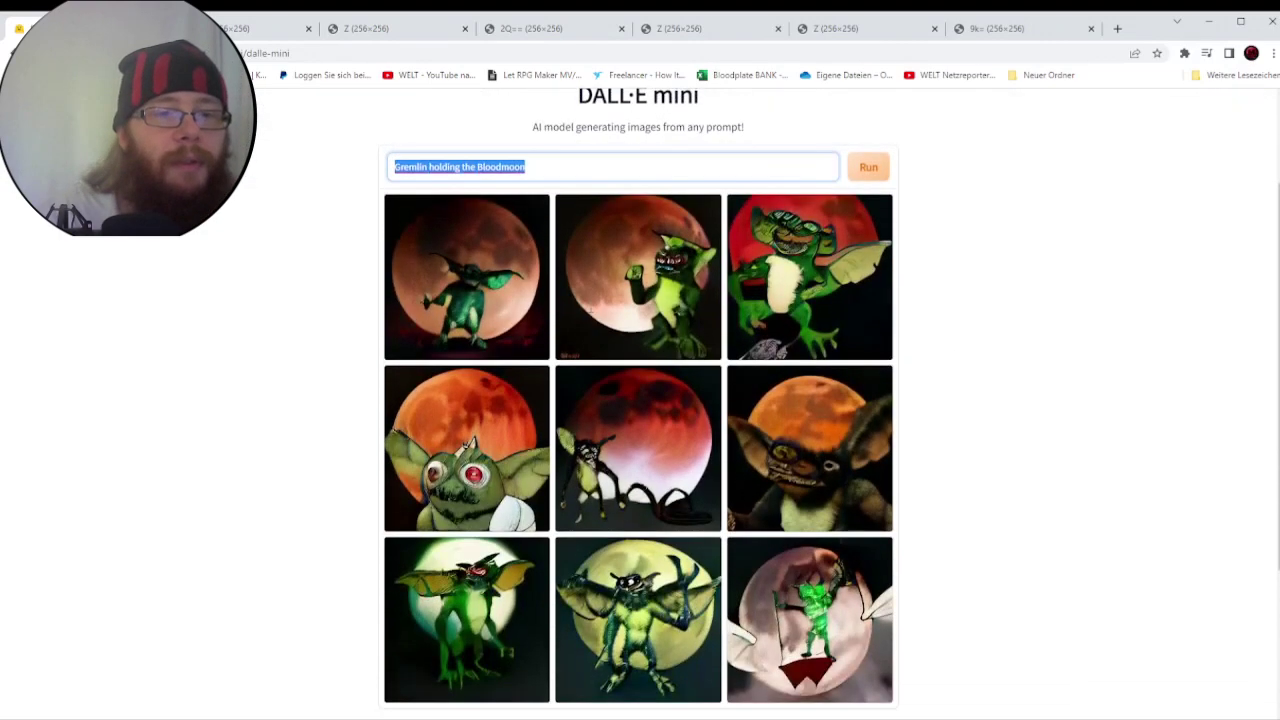
{"action": "type", "text": "H"}
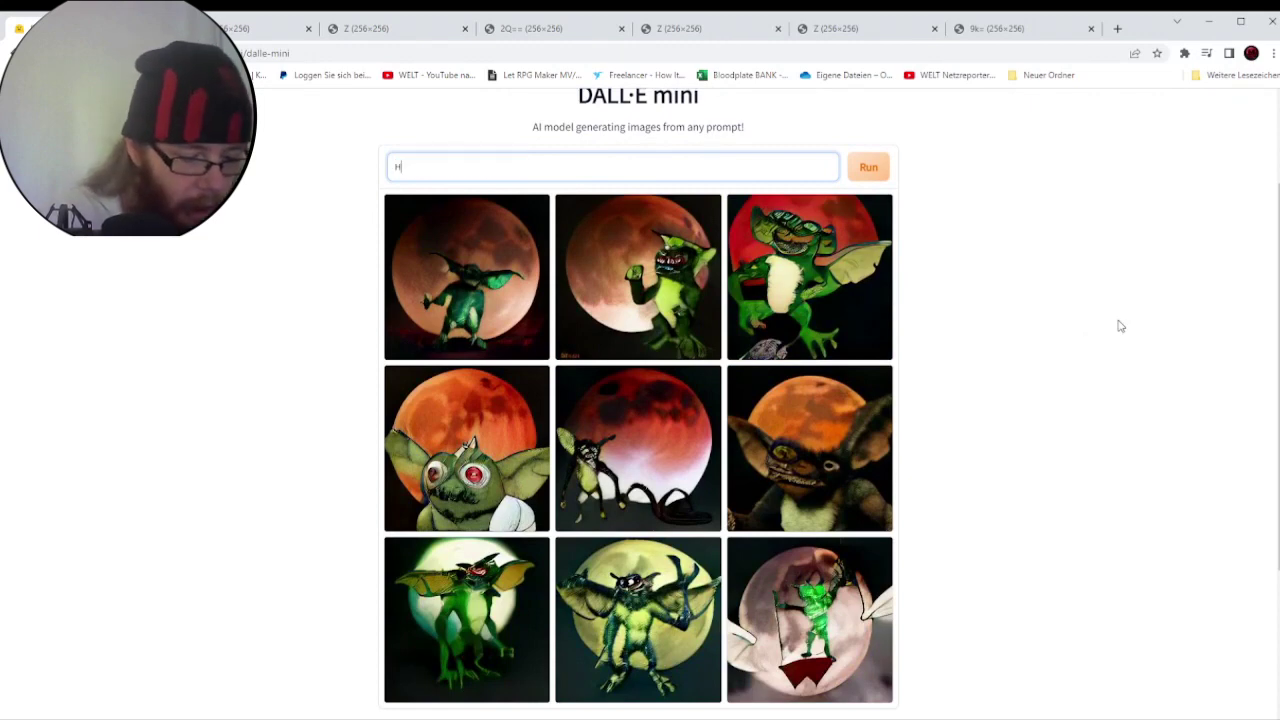
{"action": "type", "text": "ow will "}
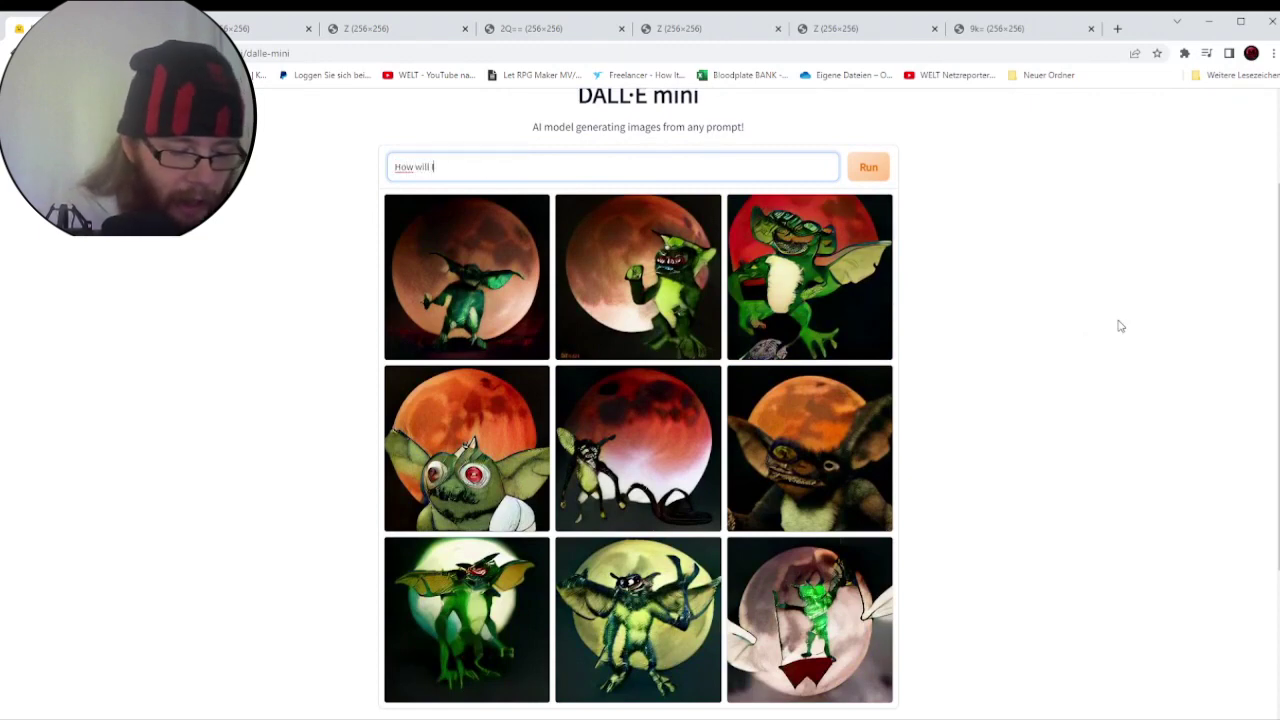
{"action": "type", "text": "I Die?"}
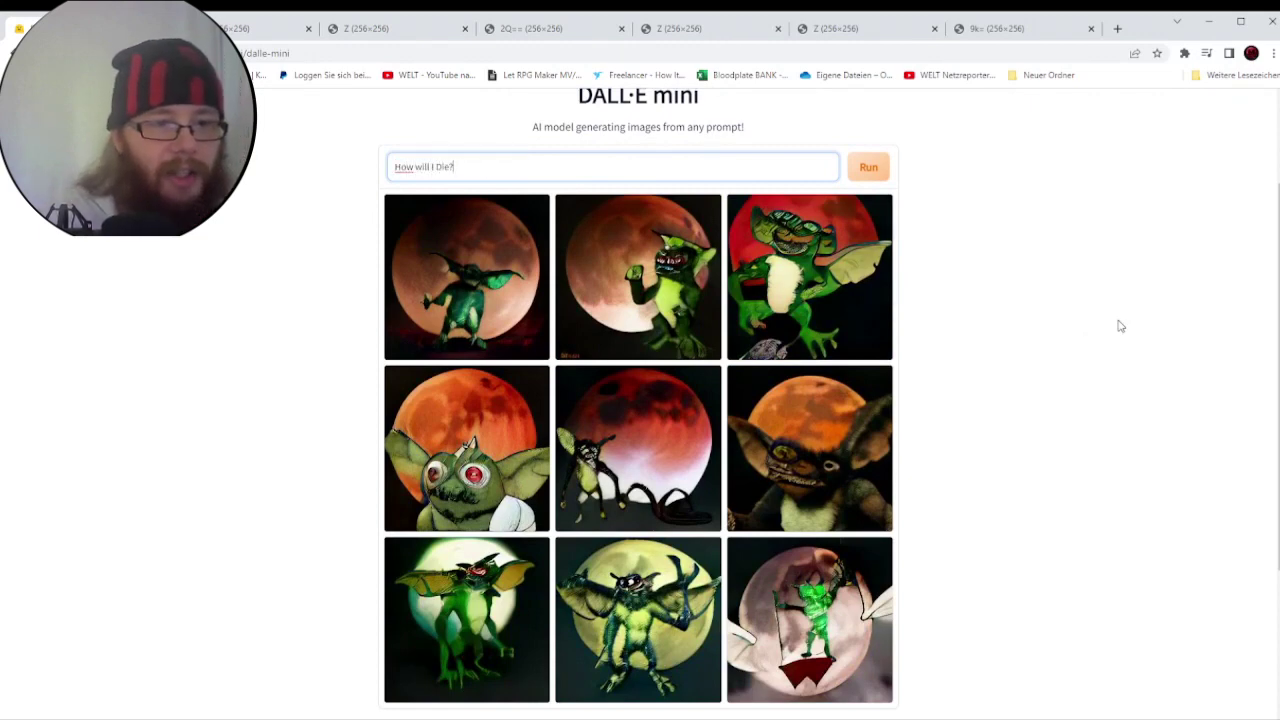
{"action": "left_click", "coordinate": [866, 168]}
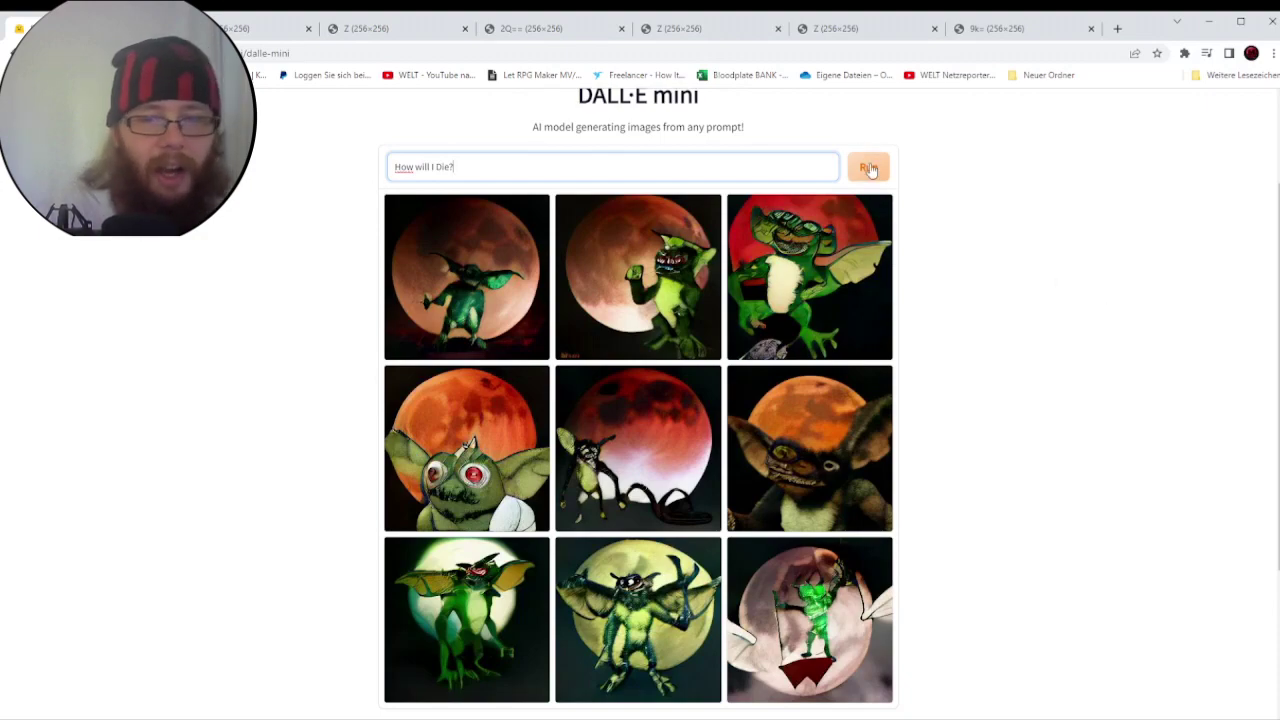
{"action": "scroll", "coordinate": [1100, 222], "scroll_direction": "down", "scroll_amount": 1}
{"action": "scroll", "coordinate": [1063, 217], "scroll_direction": "up", "scroll_amount": 1}
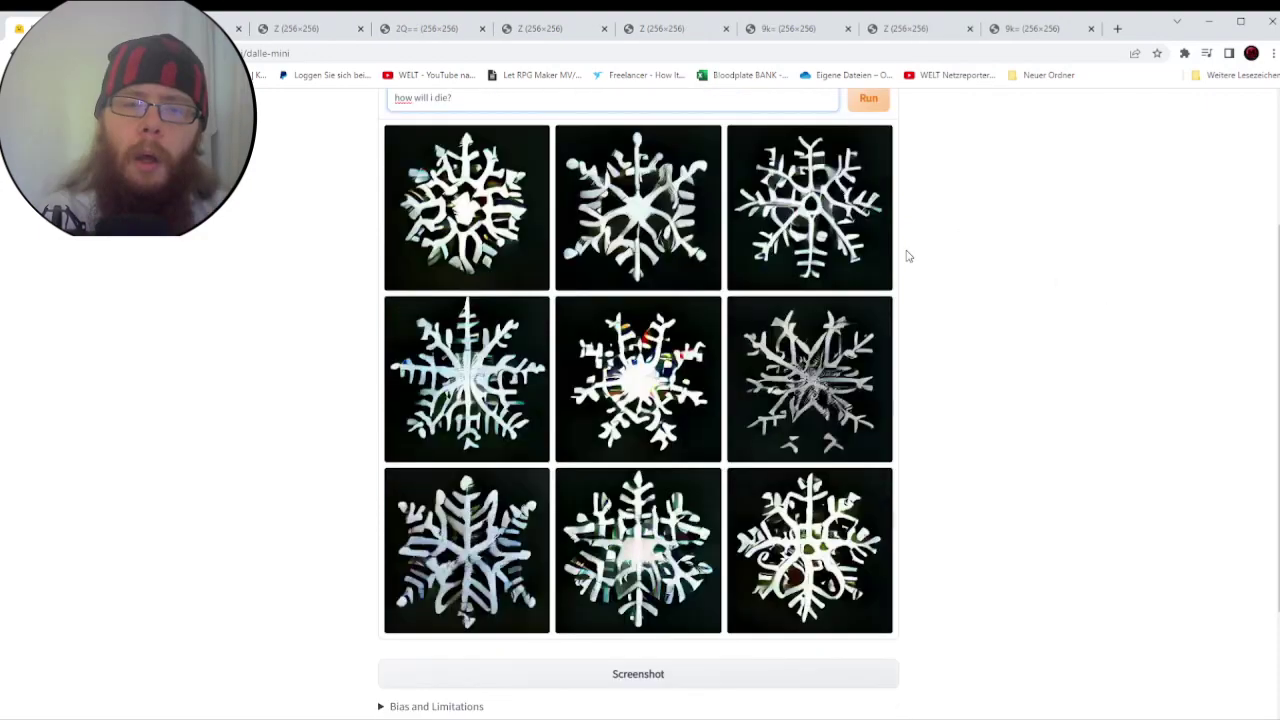